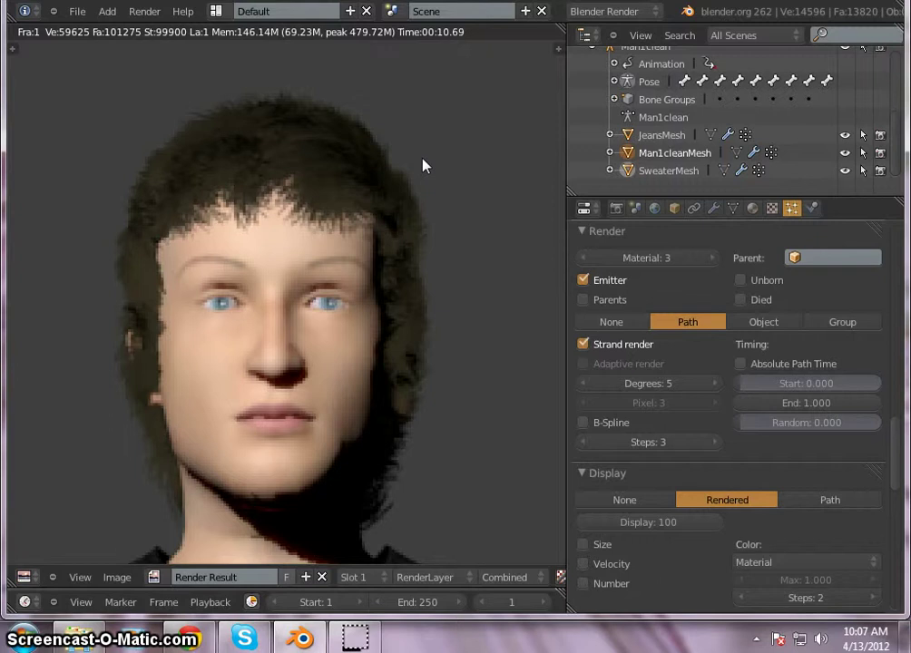
# - Show the Render settings with 8-sample anti-aliasing and 2000×2000 resolution at 49%
pyautogui.click(488, 226)
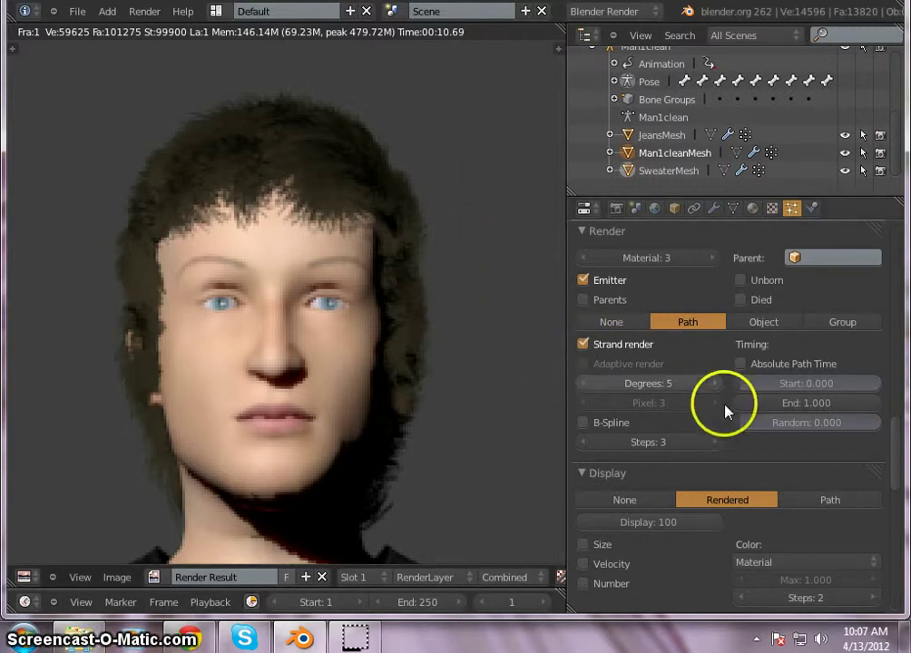
pyautogui.scroll(4, 715, 407)
pyautogui.scroll(5, 695, 437)
pyautogui.scroll(-3, 716, 451)
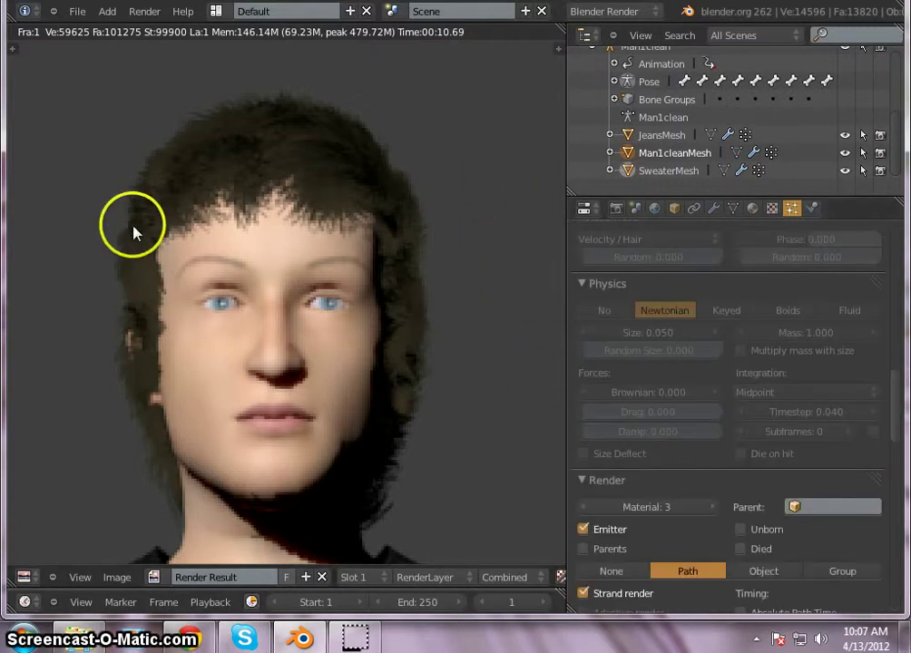
pyautogui.scroll(-3, 298, 319)
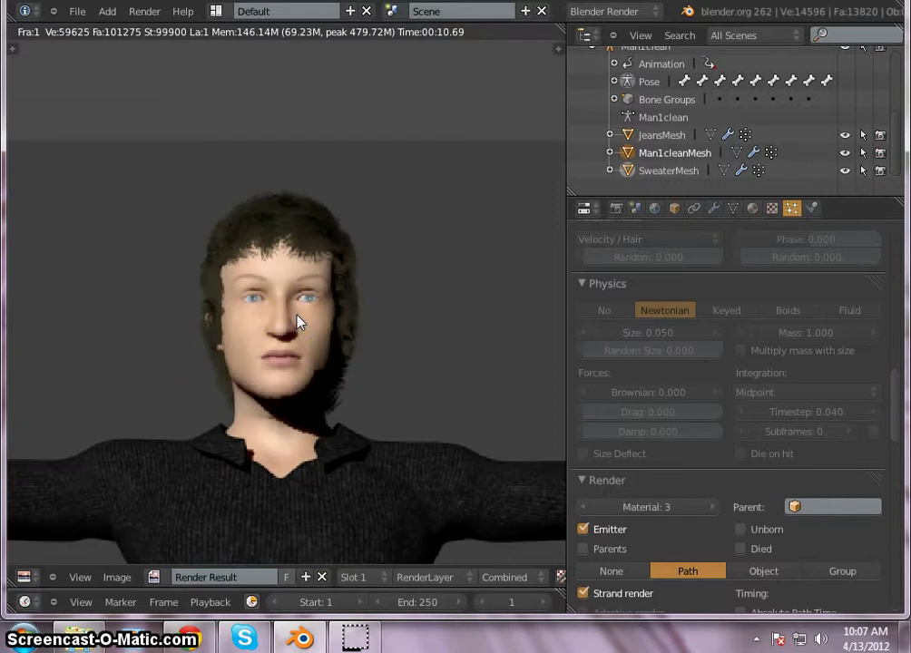
pyautogui.scroll(2, 298, 319)
pyautogui.scroll(-4, 649, 349)
pyautogui.scroll(-1, 635, 390)
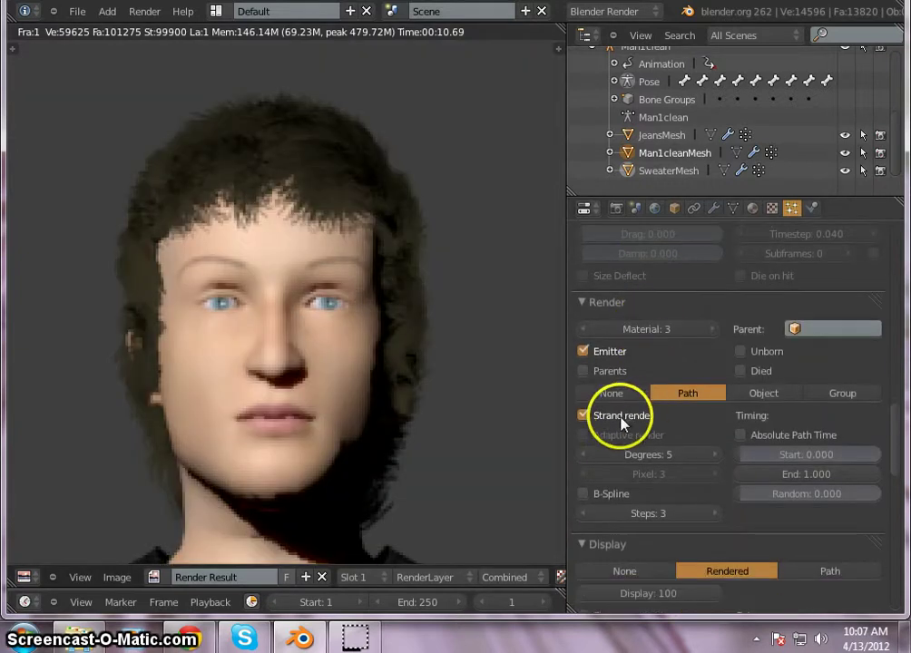
pyautogui.scroll(1, 691, 438)
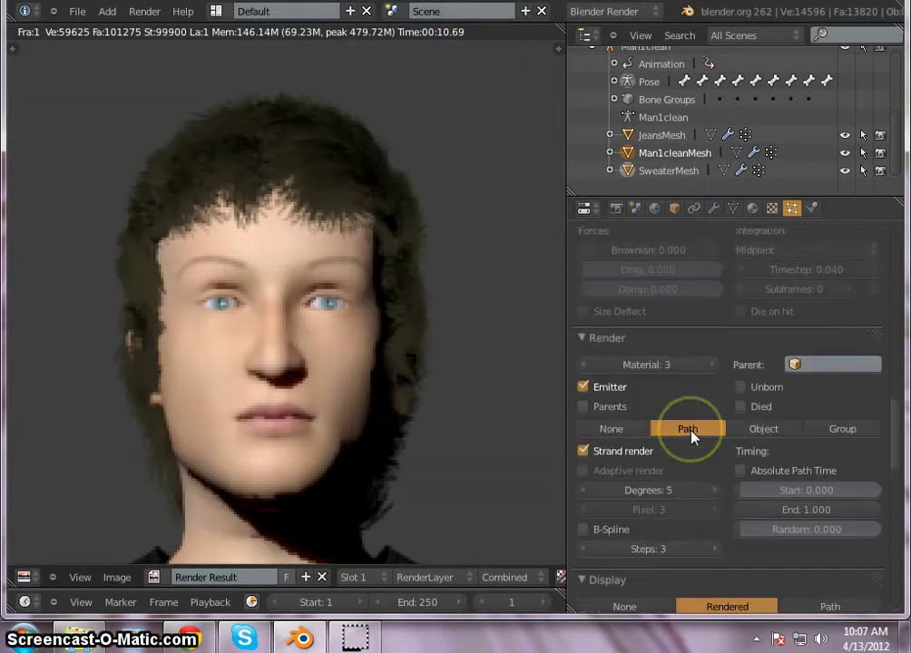
pyautogui.click(615, 208)
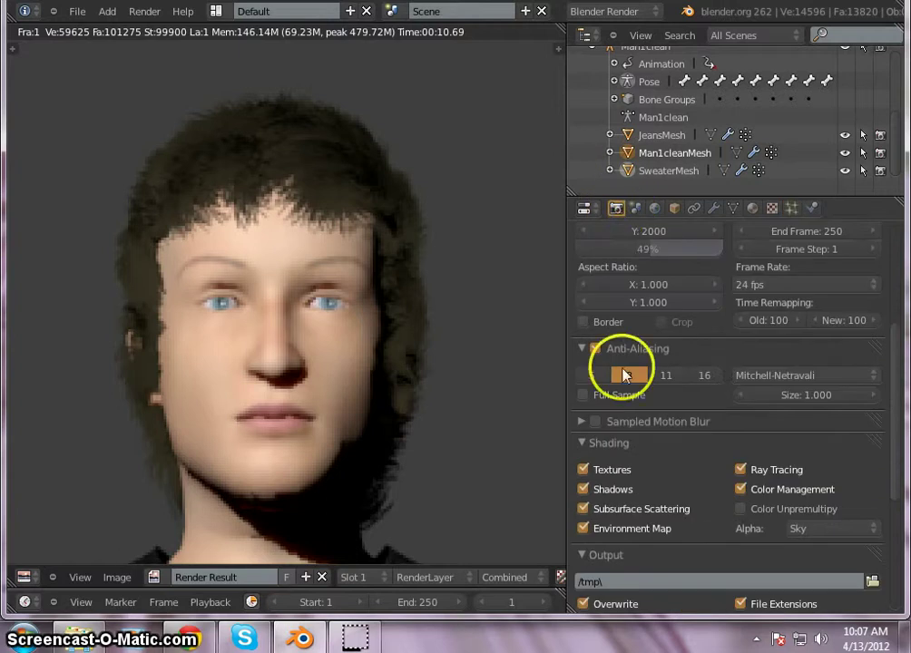
pyautogui.scroll(6, 662, 367)
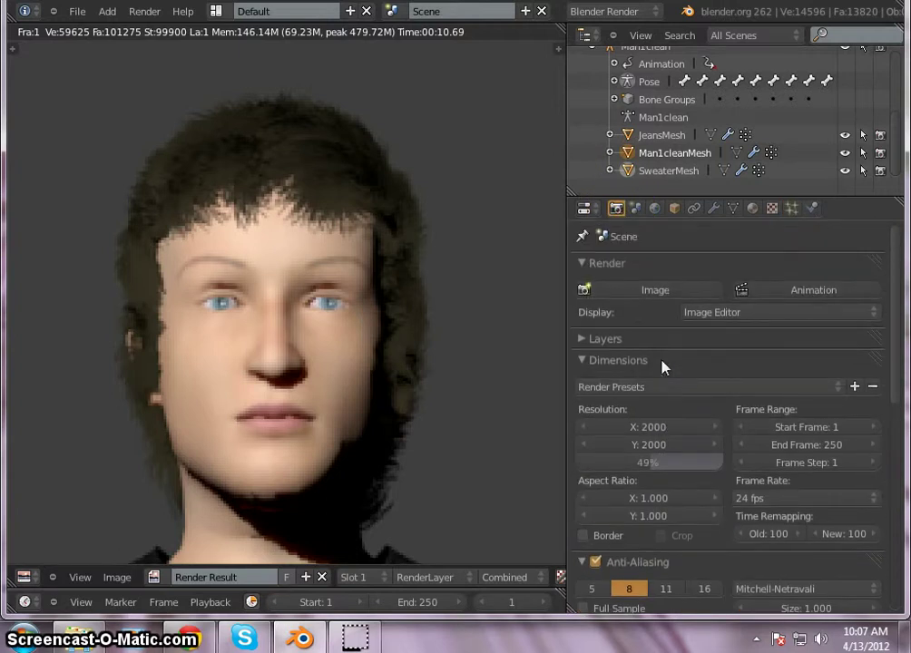
# - Render a new image of the man's head
pyautogui.click(675, 290)
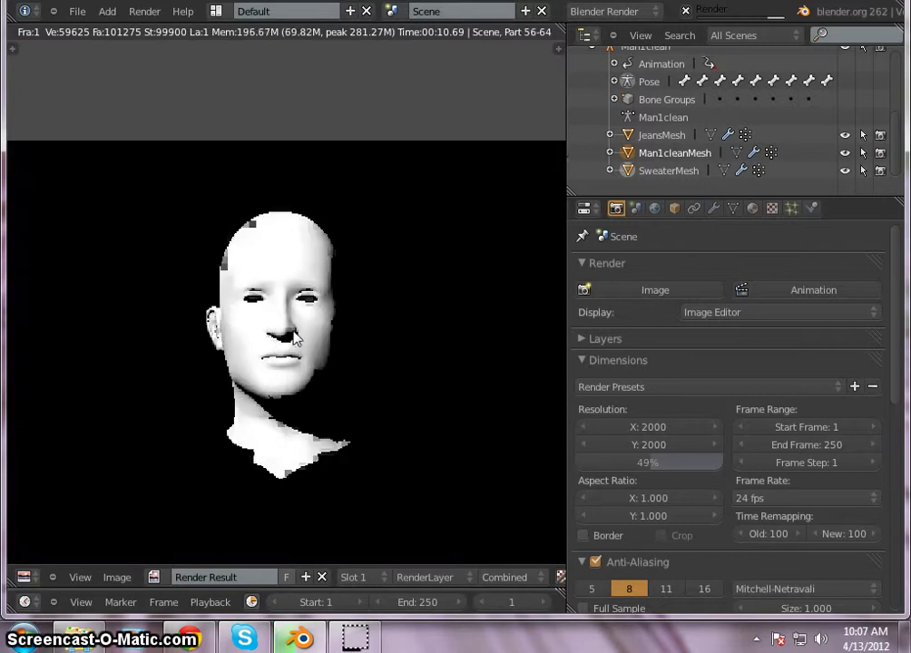
pyautogui.click(275, 290)
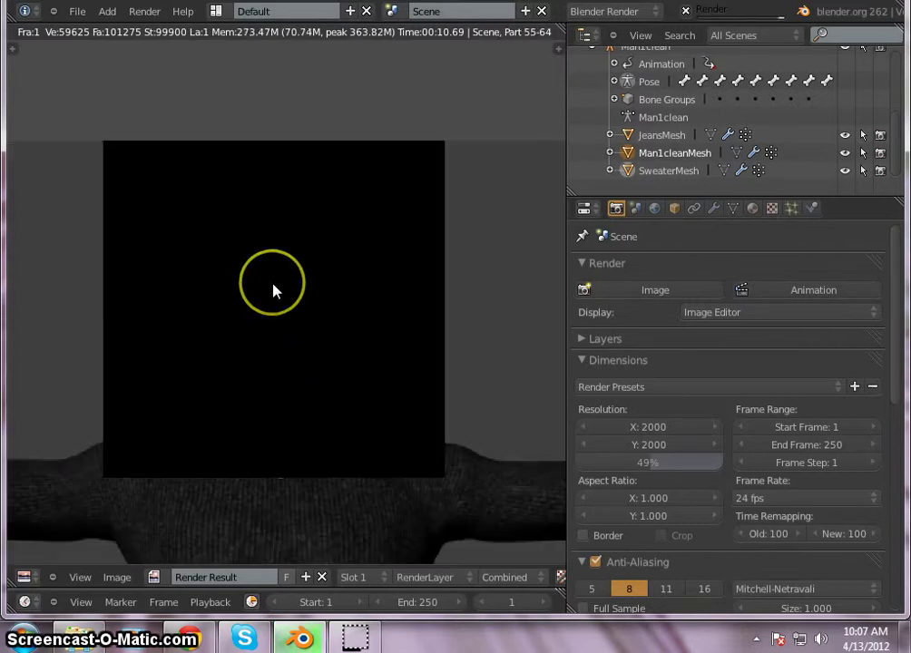
pyautogui.click(269, 278)
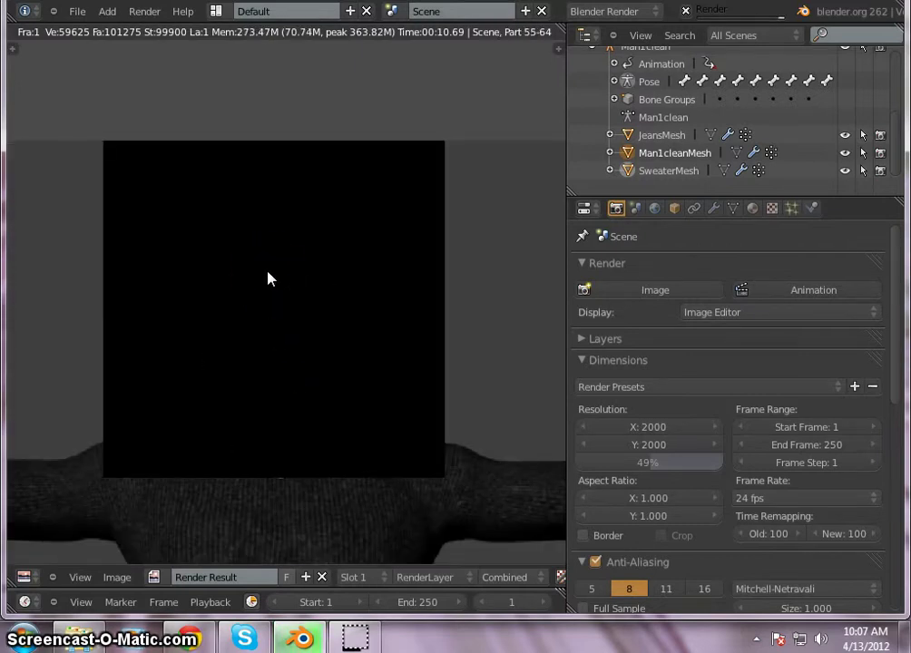
# - Zoom the Render Result to inspect the face, hair and blue eyes
pyautogui.scroll(2, 268, 278)
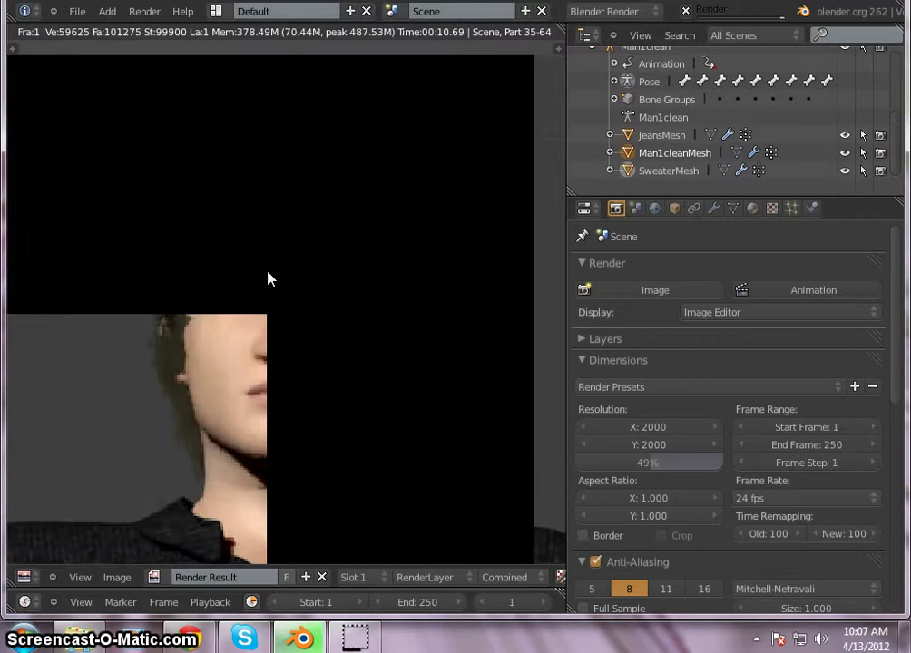
pyautogui.scroll(2, 269, 279)
pyautogui.click(265, 254)
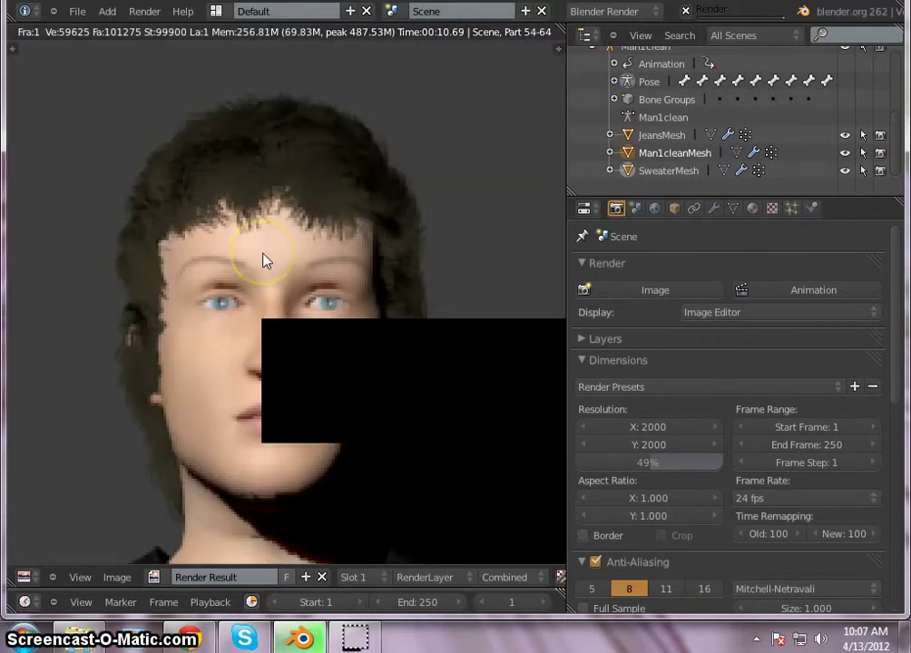
pyautogui.scroll(1, 263, 259)
pyautogui.scroll(1, 263, 259)
pyautogui.scroll(-4, 263, 263)
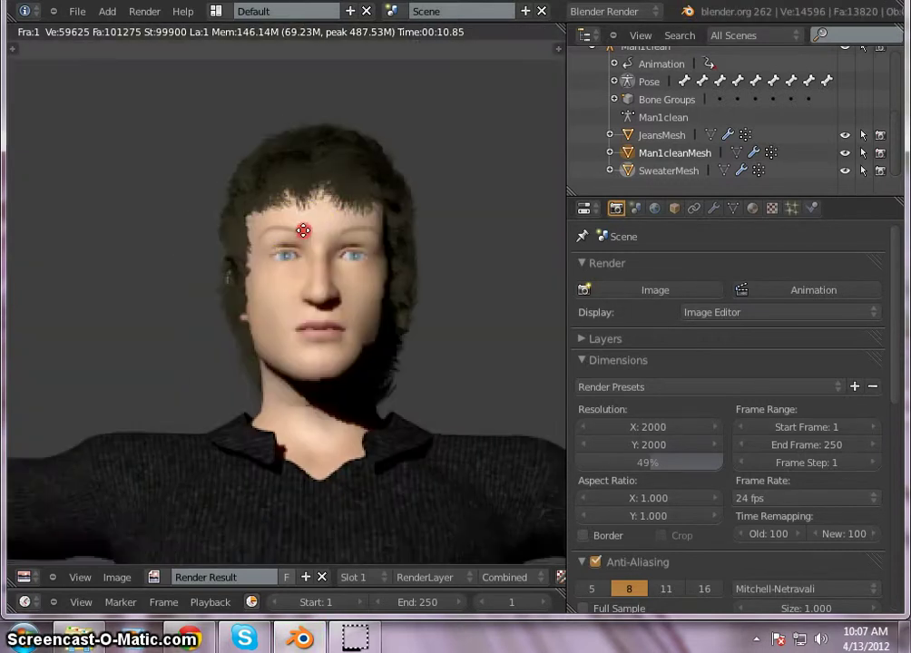
pyautogui.scroll(3, 253, 262)
pyautogui.scroll(-3, 252, 261)
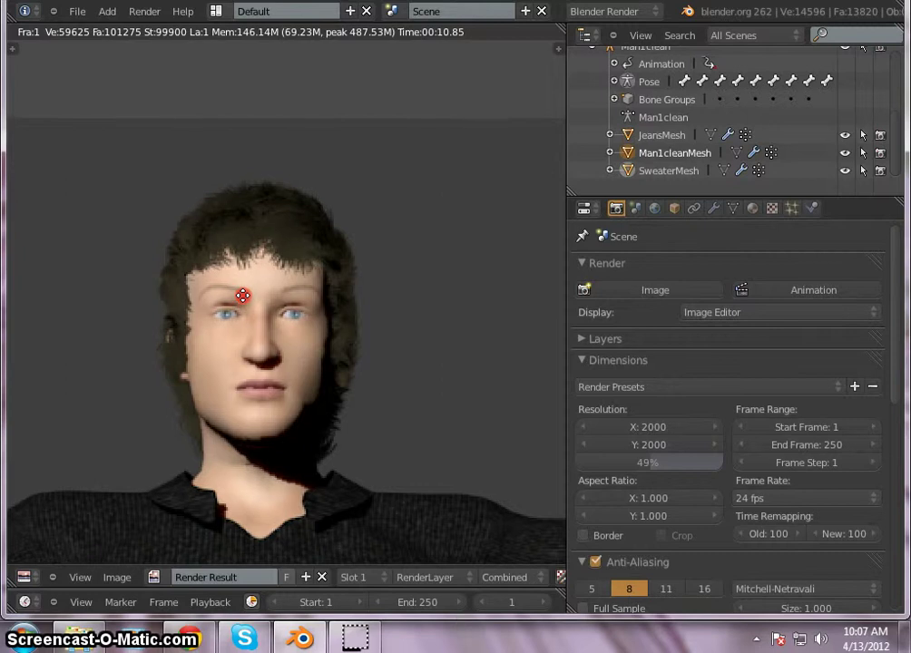
# - Turn the render area into a 3D View showing the head in Particle Mode
pyautogui.click(27, 577)
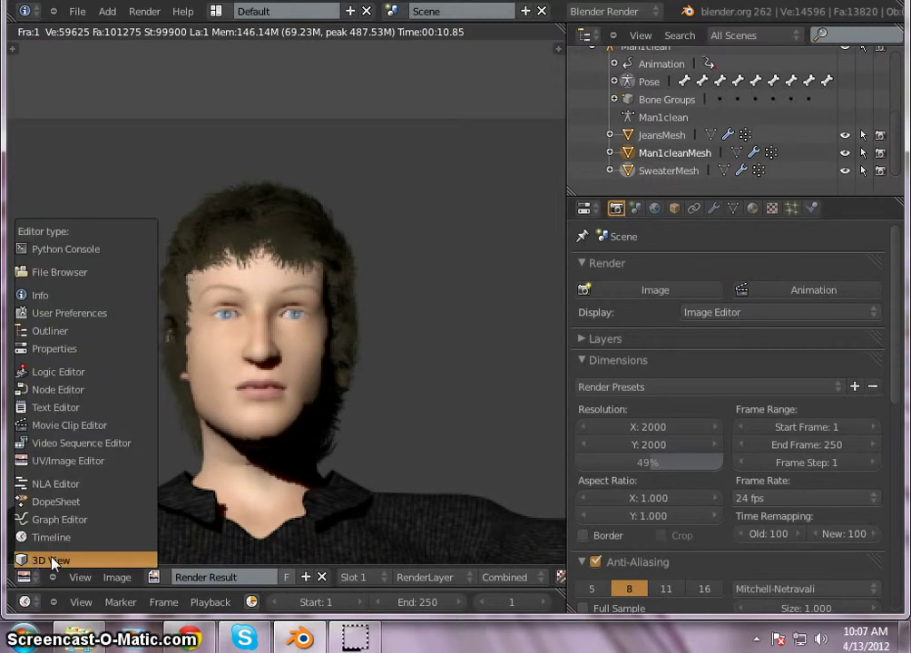
pyautogui.click(66, 563)
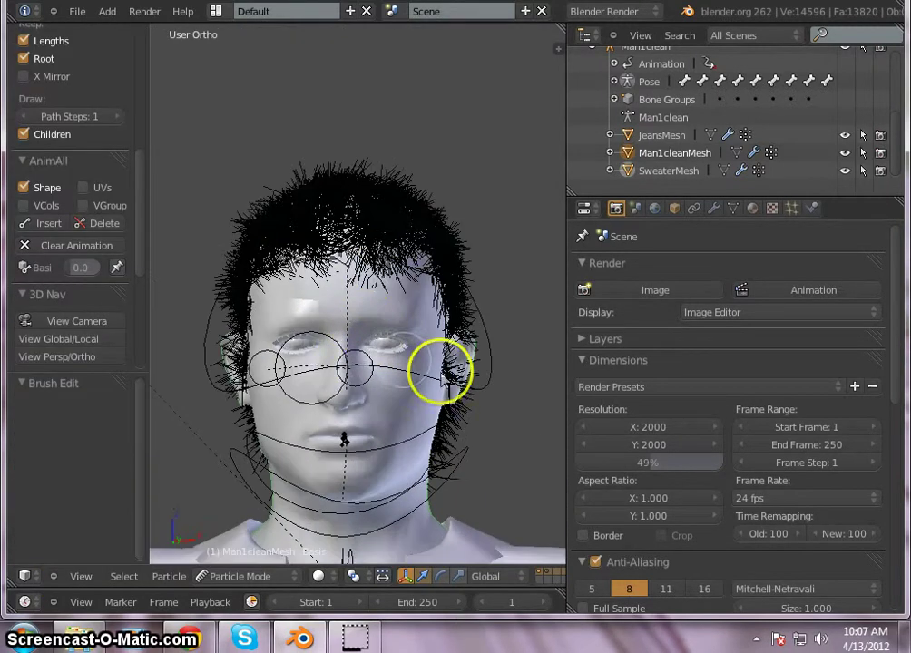
pyautogui.scroll(-4, 715, 372)
pyautogui.scroll(4, 704, 413)
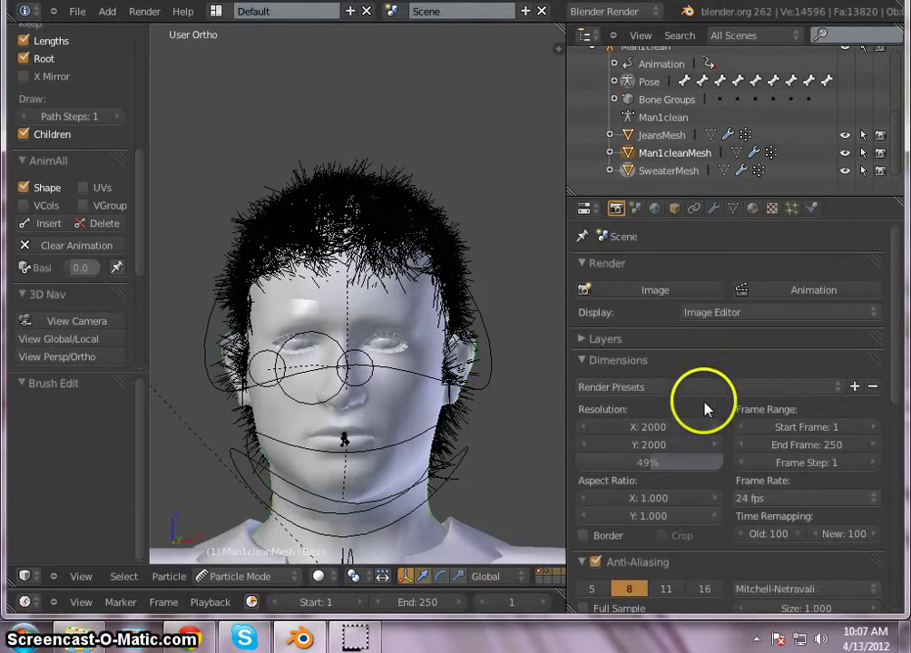
# - Show the hair particle settings, scrolled down to the Children panel
pyautogui.click(789, 208)
pyautogui.scroll(-1, 701, 472)
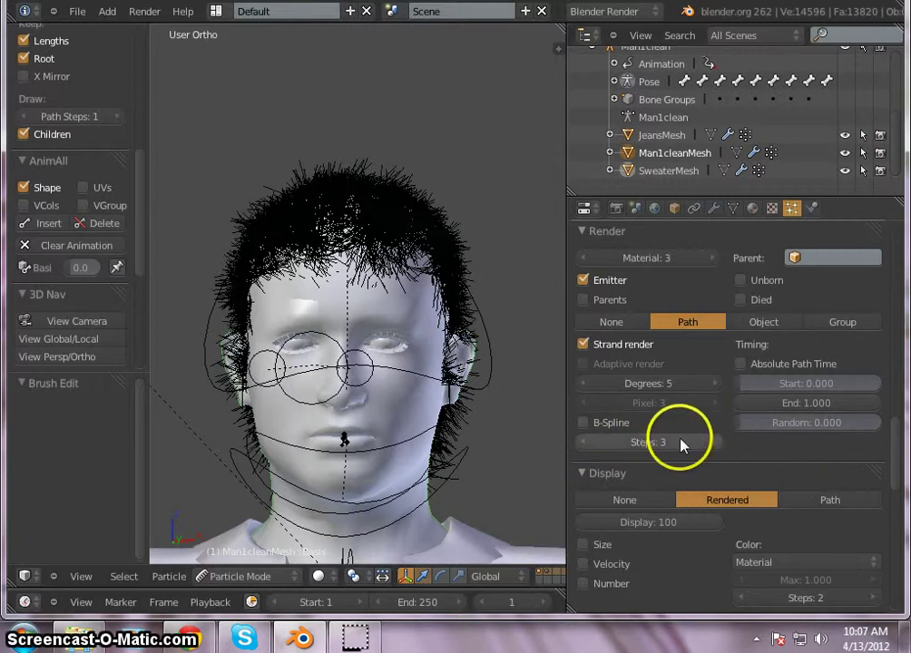
pyautogui.scroll(-2, 722, 399)
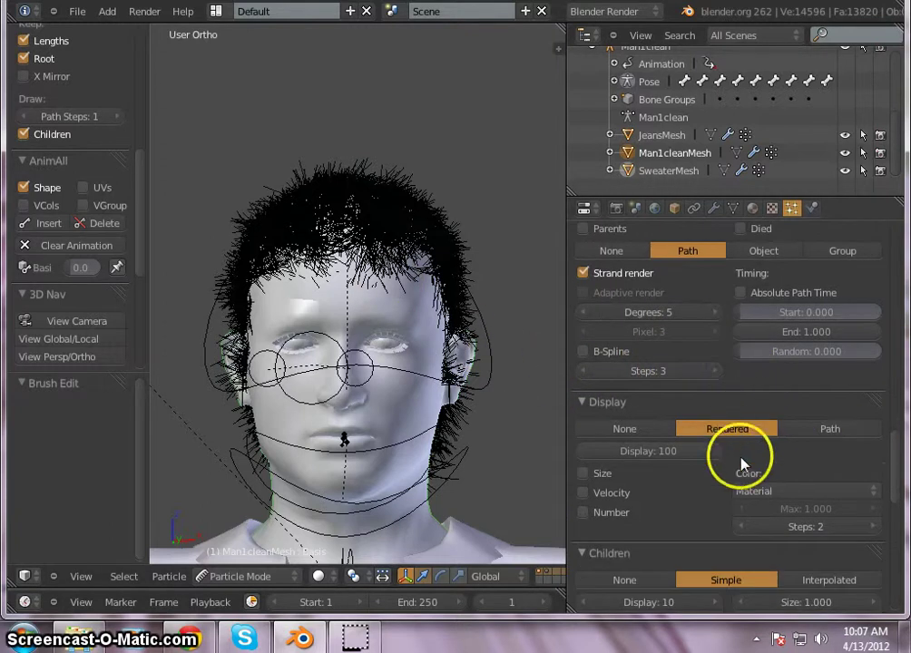
pyautogui.scroll(-3, 778, 413)
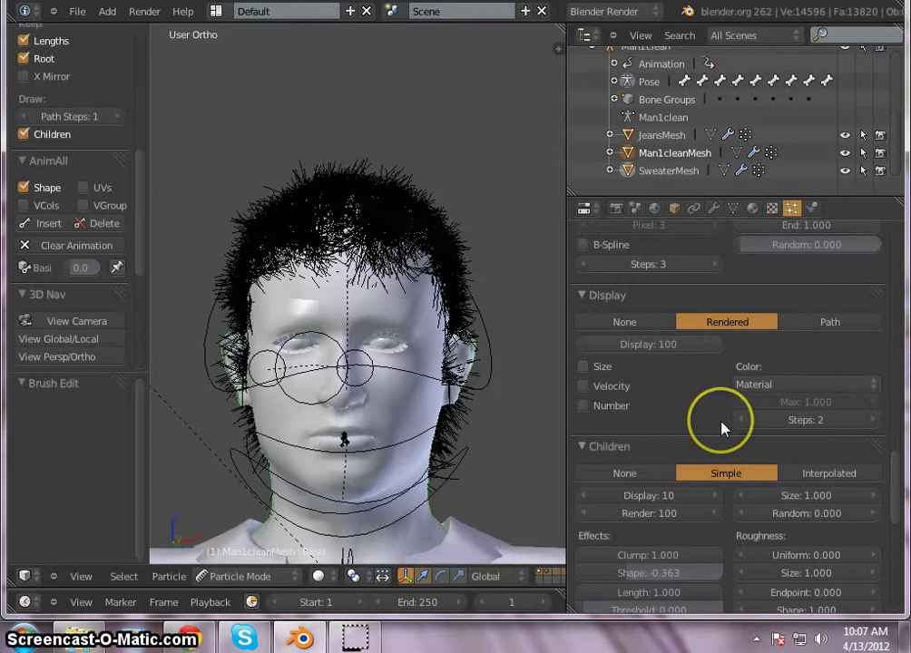
pyautogui.scroll(-1, 758, 433)
pyautogui.scroll(-1, 758, 376)
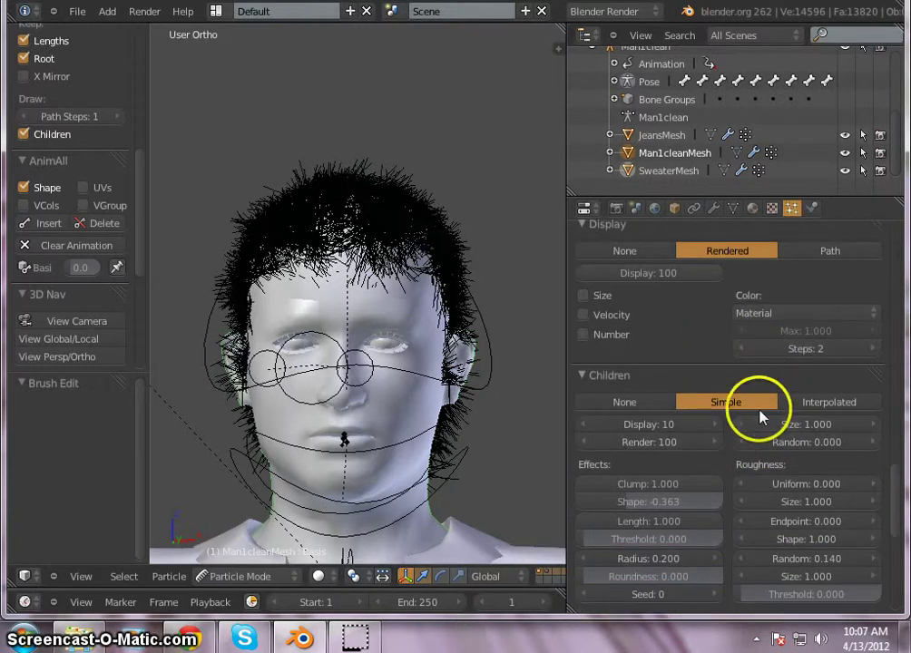
pyautogui.scroll(-2, 744, 461)
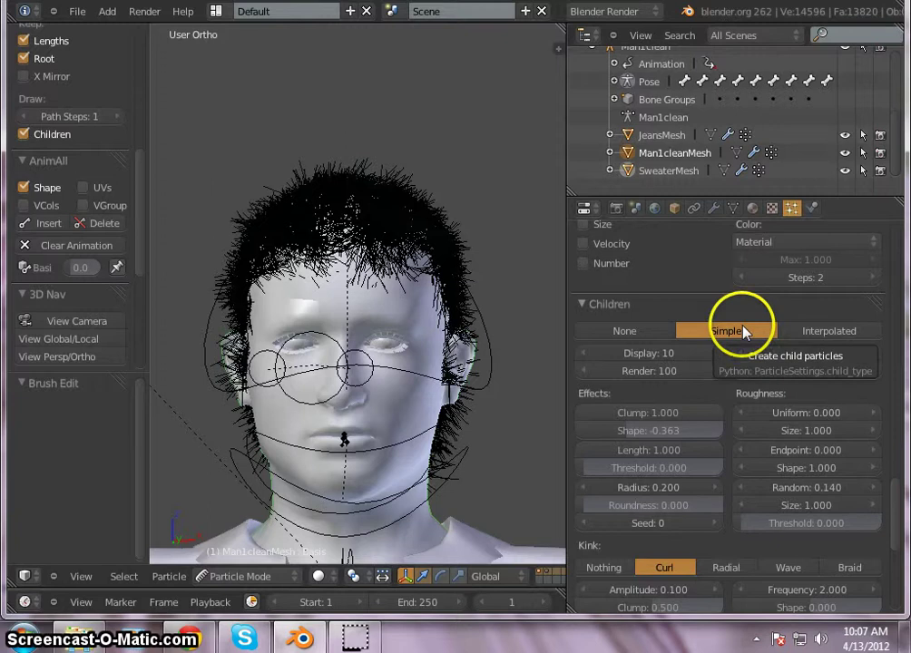
pyautogui.scroll(2, 345, 272)
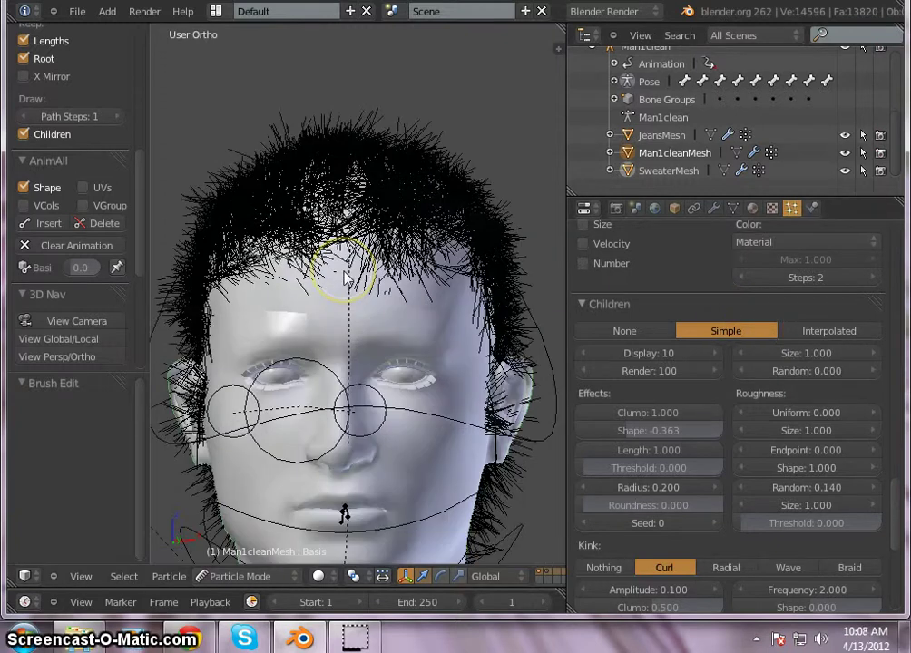
pyautogui.scroll(-1, 344, 276)
# - Make child strands Interpolated with Long Hair on, then orbit to inspect the dense hair
pyautogui.click(828, 331)
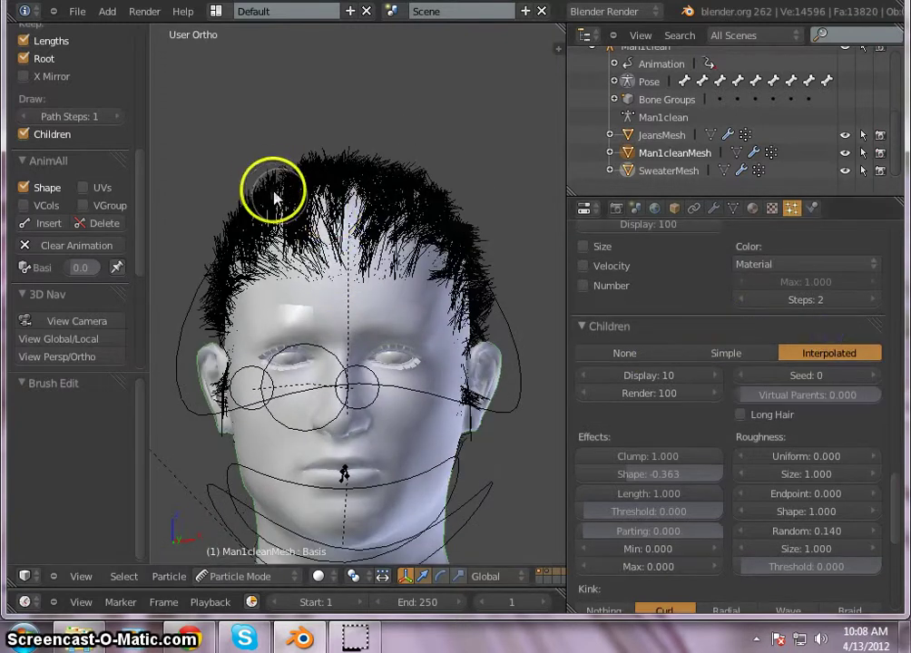
pyautogui.scroll(1, 349, 216)
pyautogui.scroll(4, 351, 227)
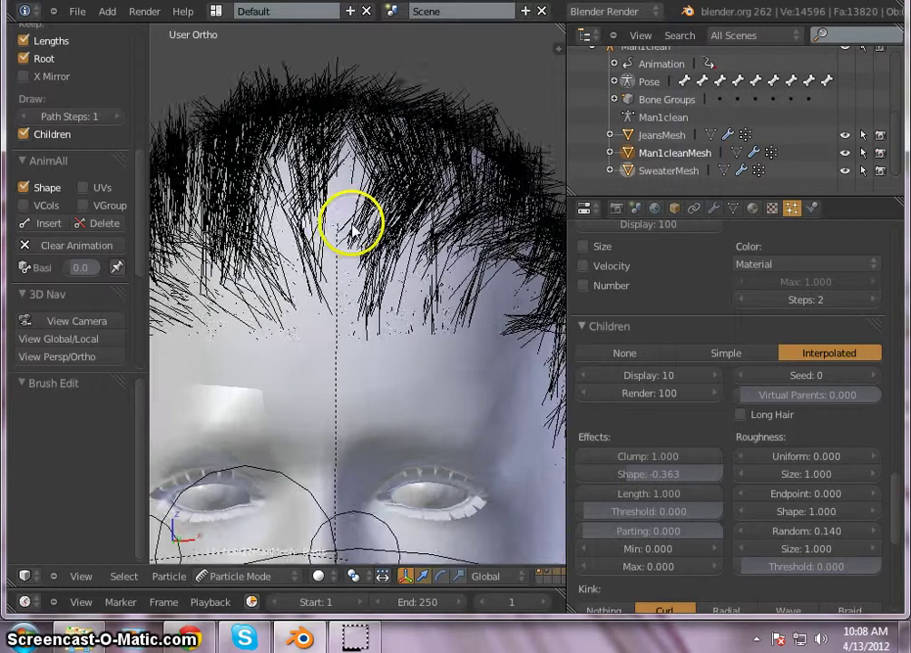
pyautogui.scroll(-4, 343, 234)
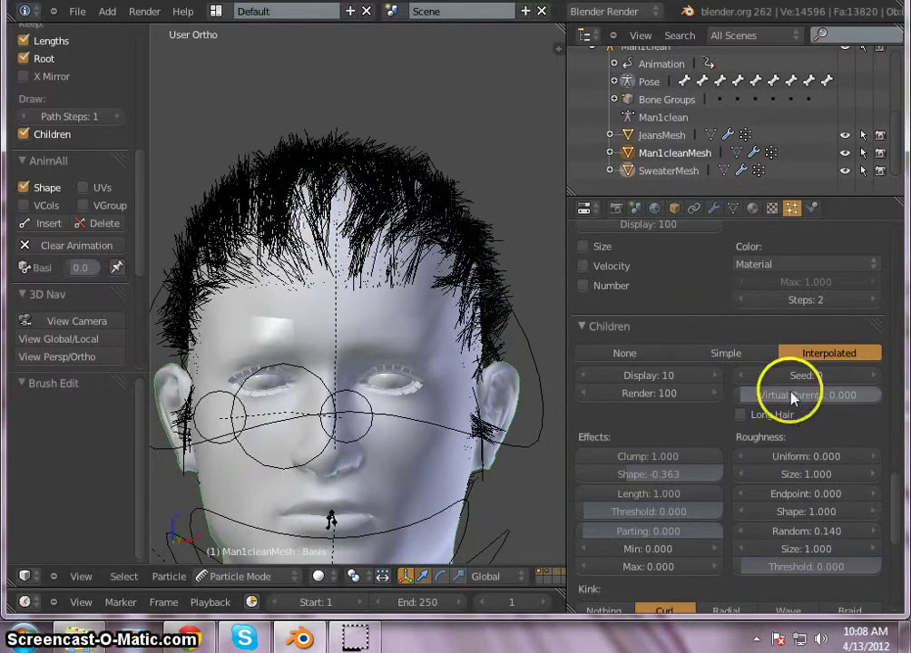
pyautogui.click(741, 416)
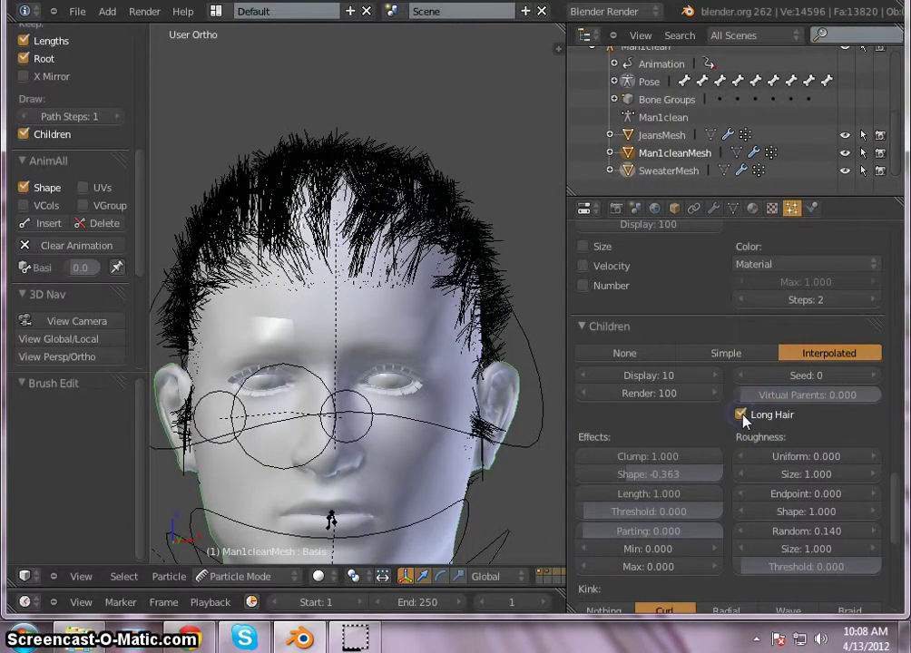
pyautogui.scroll(-3, 308, 218)
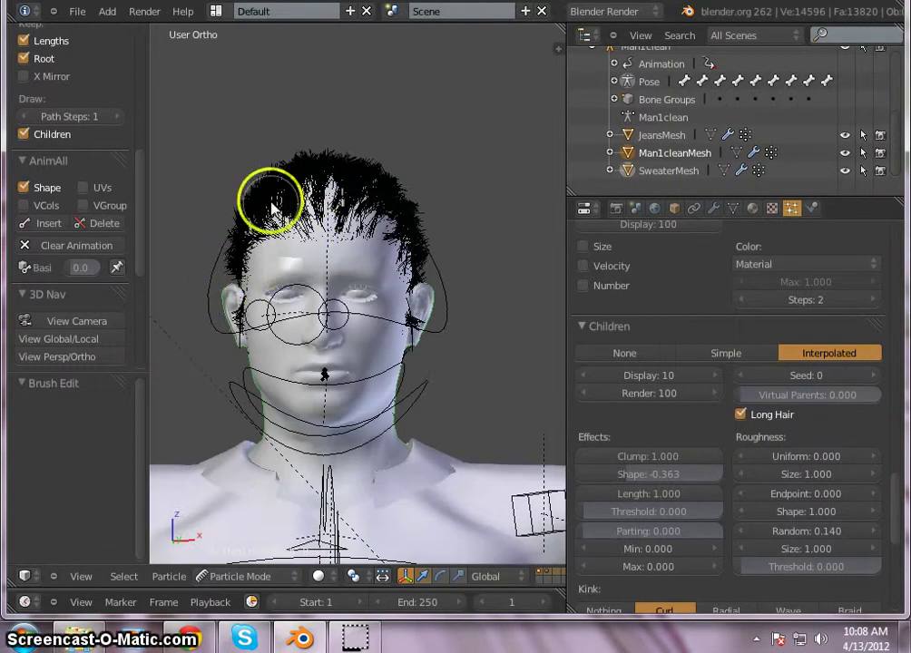
pyautogui.scroll(2, 269, 195)
pyautogui.scroll(2, 372, 204)
pyautogui.scroll(-4, 368, 222)
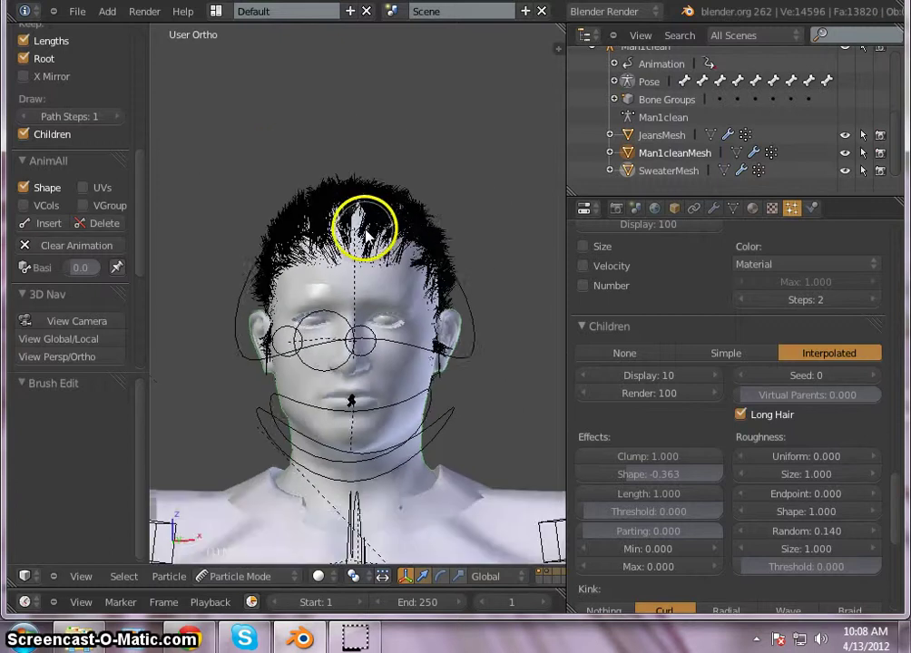
pyautogui.moveTo(275, 324)
pyautogui.mouseDown(button='middle')
pyautogui.moveTo(519, 350)
pyautogui.moveTo(237, 325)
pyautogui.moveTo(282, 361)
pyautogui.moveTo(195, 315)
pyautogui.moveTo(179, 342)
pyautogui.mouseUp(button='middle')
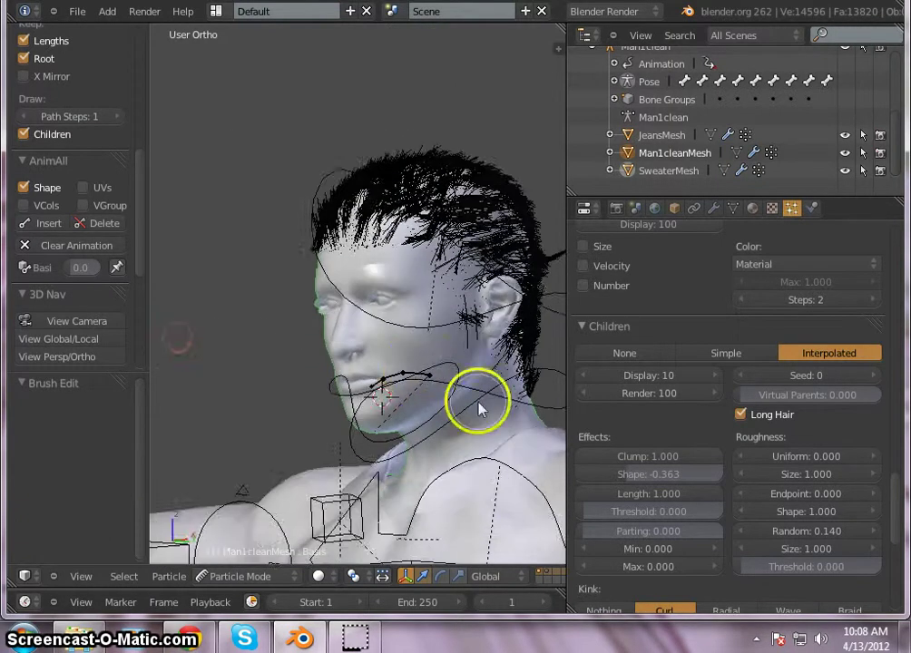
pyautogui.moveTo(478, 408)
pyautogui.mouseDown(button='middle')
pyautogui.moveTo(342, 382)
pyautogui.moveTo(570, 400)
pyautogui.moveTo(536, 388)
pyautogui.moveTo(567, 395)
pyautogui.moveTo(557, 402)
pyautogui.moveTo(416, 390)
pyautogui.moveTo(389, 398)
pyautogui.moveTo(470, 384)
pyautogui.moveTo(559, 406)
pyautogui.moveTo(596, 399)
pyautogui.moveTo(555, 403)
pyautogui.moveTo(584, 412)
pyautogui.moveTo(577, 406)
pyautogui.mouseUp(button='middle')
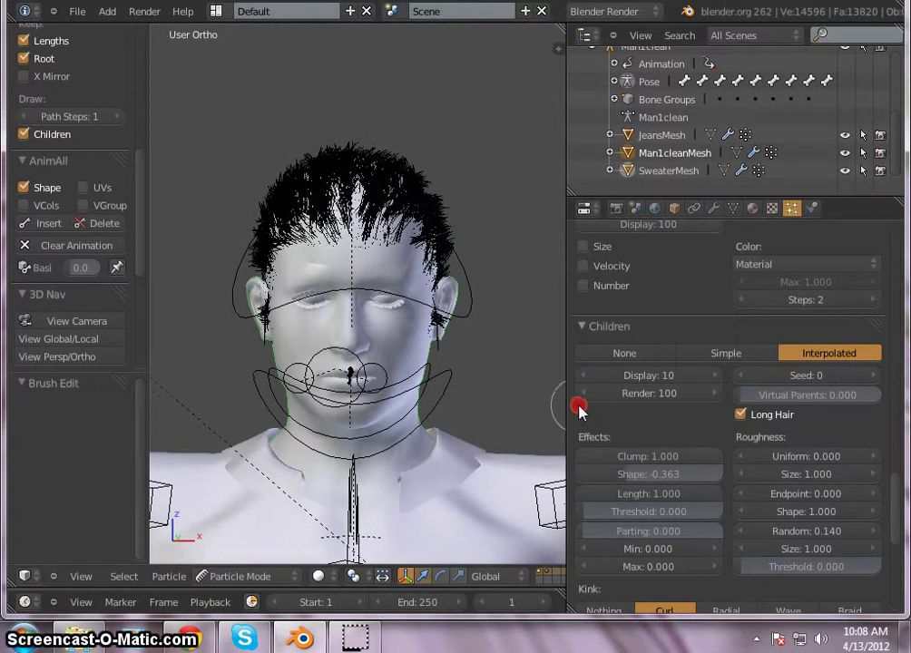
# - Render a new image of the man from the Render settings
pyautogui.click(616, 208)
pyautogui.click(657, 290)
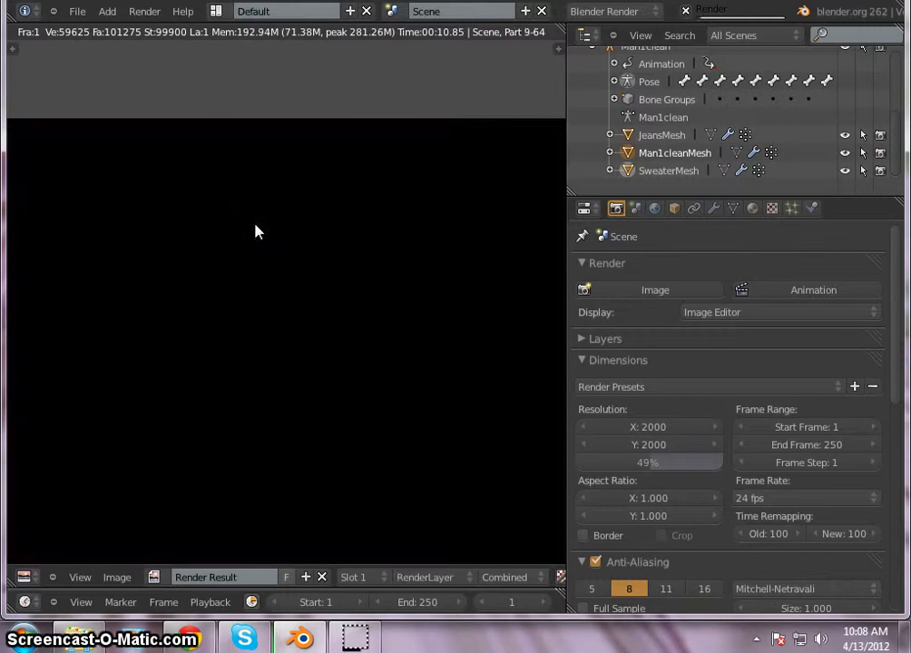
pyautogui.click(301, 237)
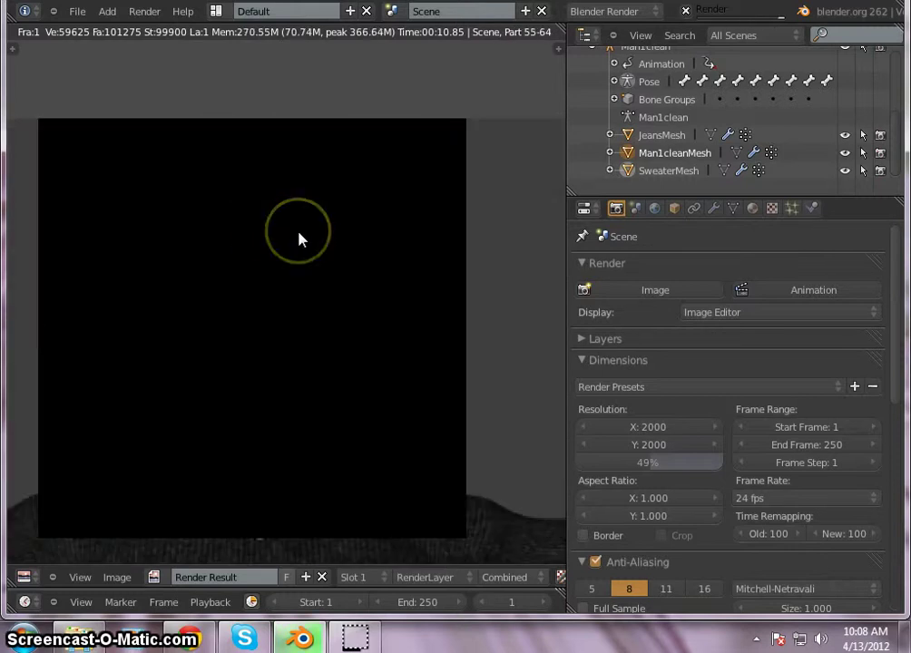
# - Zoom and pan the render to inspect the hair along the forehead hairline
pyautogui.scroll(-1, 259, 250)
pyautogui.scroll(-1, 258, 251)
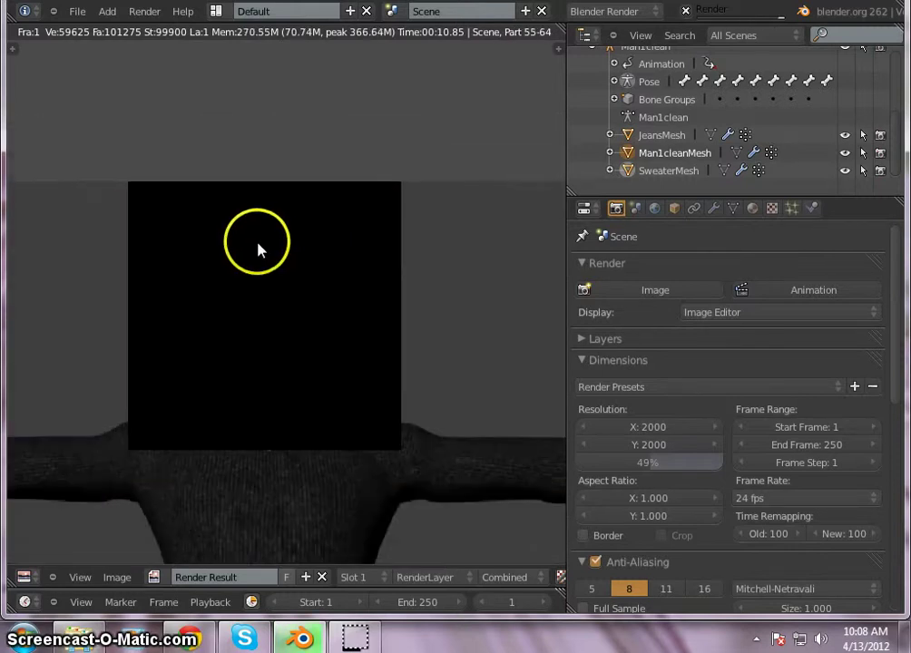
pyautogui.scroll(5, 258, 251)
pyautogui.scroll(-4, 250, 254)
pyautogui.scroll(-1, 187, 319)
pyautogui.scroll(1, 217, 309)
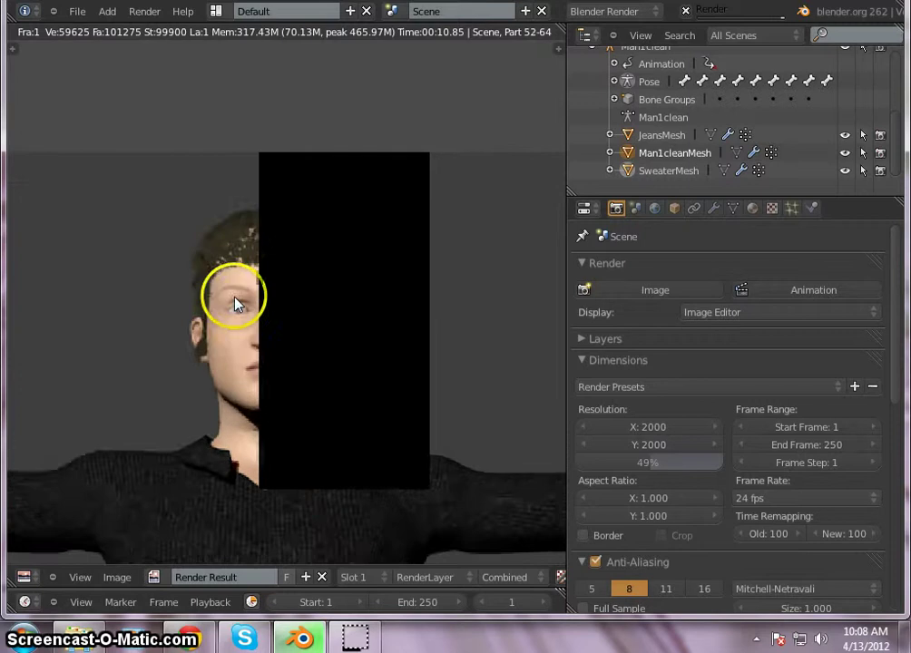
pyautogui.scroll(3, 235, 301)
pyautogui.scroll(1, 214, 223)
pyautogui.scroll(3, 197, 252)
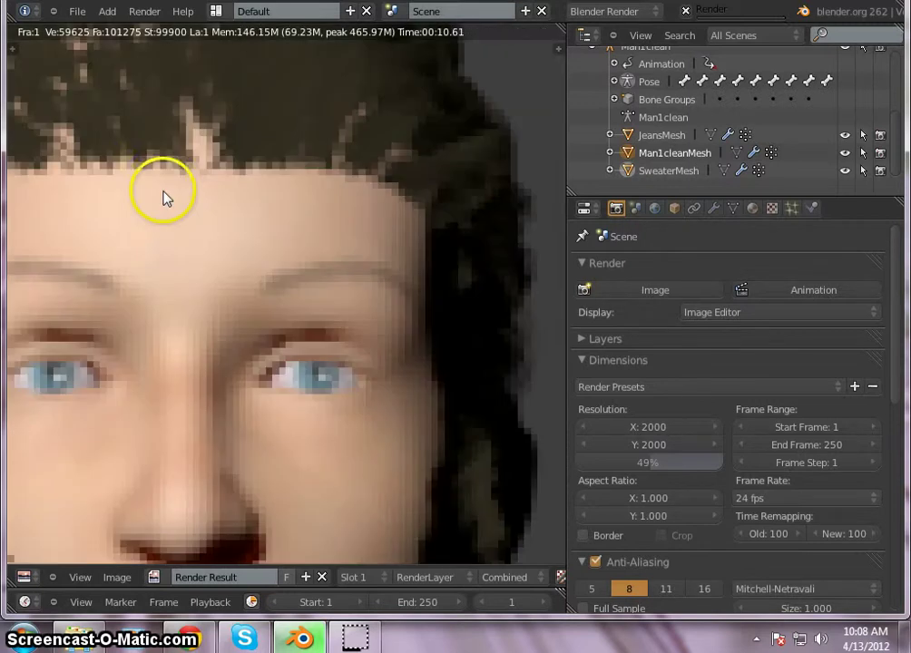
pyautogui.scroll(-4, 271, 275)
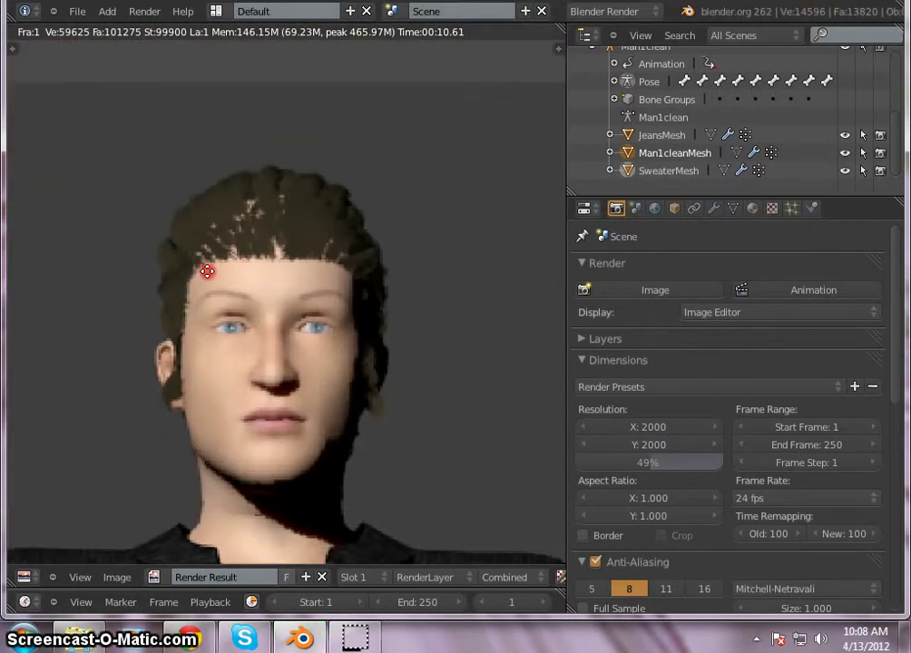
pyautogui.scroll(2, 236, 272)
pyautogui.scroll(1, 217, 279)
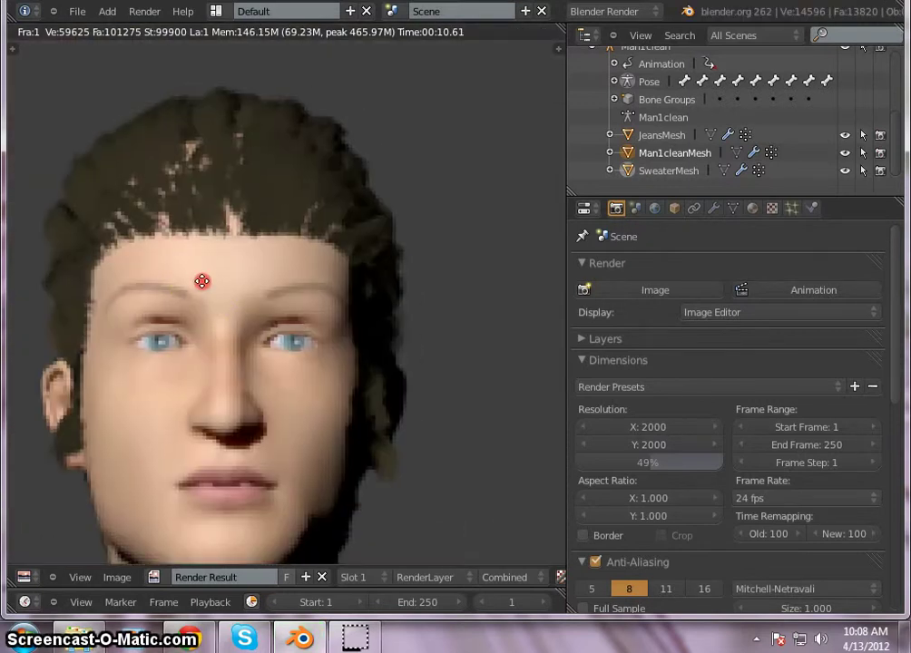
pyautogui.scroll(2, 176, 195)
pyautogui.moveTo(170, 274); pyautogui.dragTo(288, 338, button='middle')
pyautogui.moveTo(248, 257); pyautogui.dragTo(247, 275, button='middle')
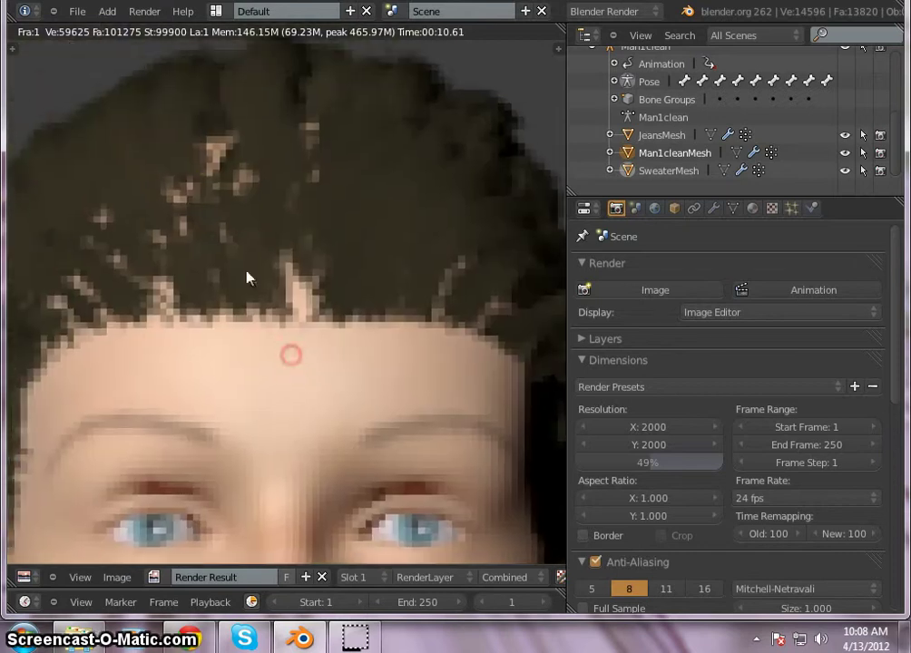
pyautogui.scroll(3, 221, 205)
pyautogui.scroll(-5, 226, 201)
pyautogui.scroll(-1, 244, 227)
pyautogui.scroll(-3, 243, 230)
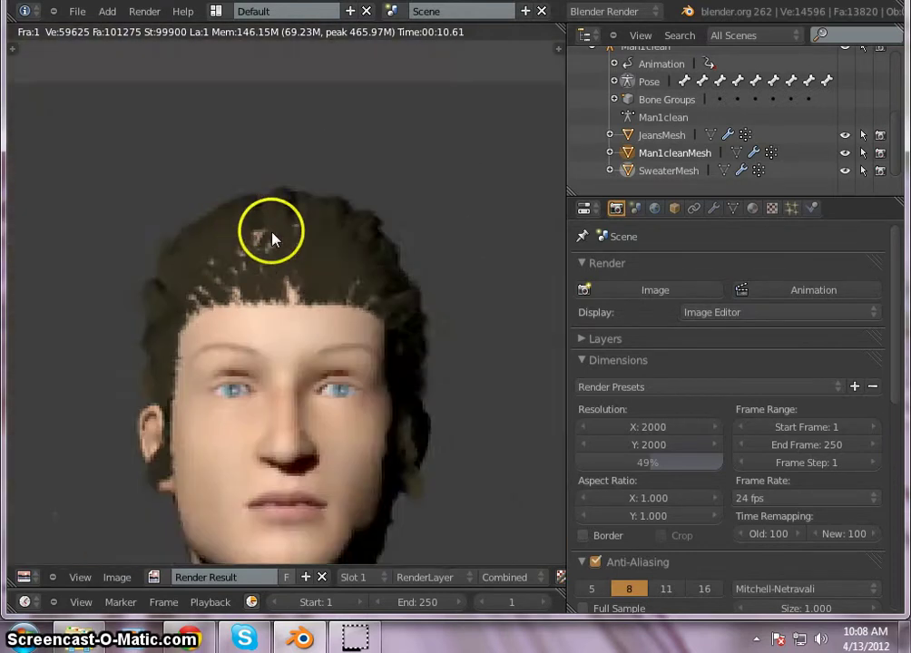
pyautogui.scroll(3, 263, 233)
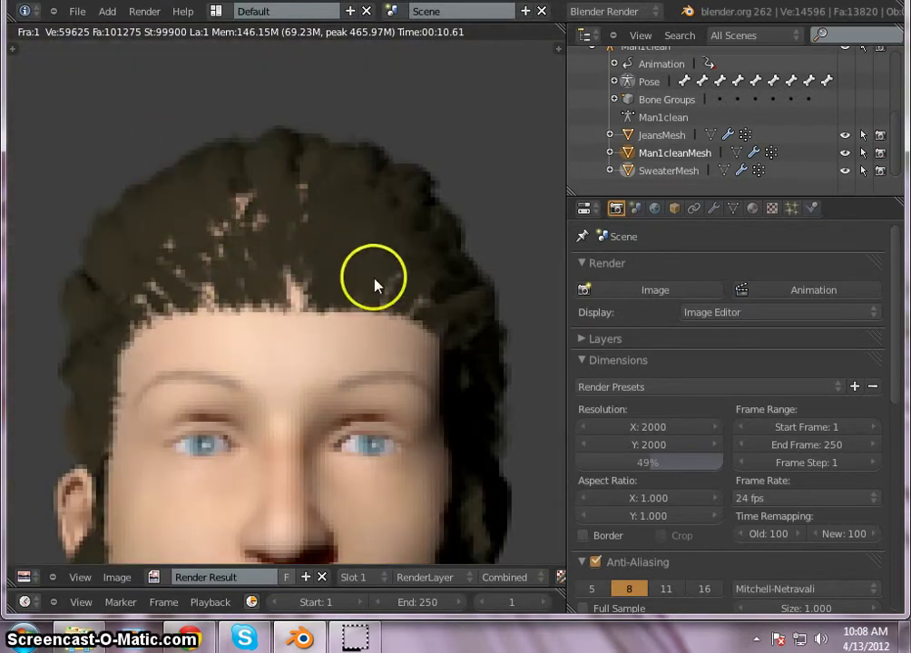
pyautogui.scroll(-3, 300, 290)
pyautogui.scroll(1, 268, 236)
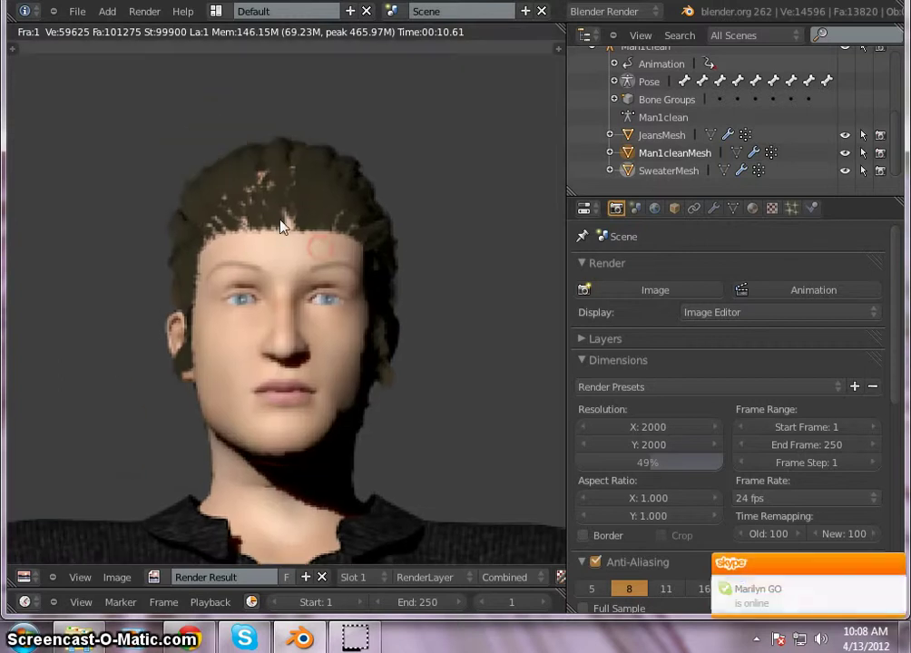
# - Dismiss the chat notification, show the hair particle settings and return to the 3D View
pyautogui.click(897, 562)
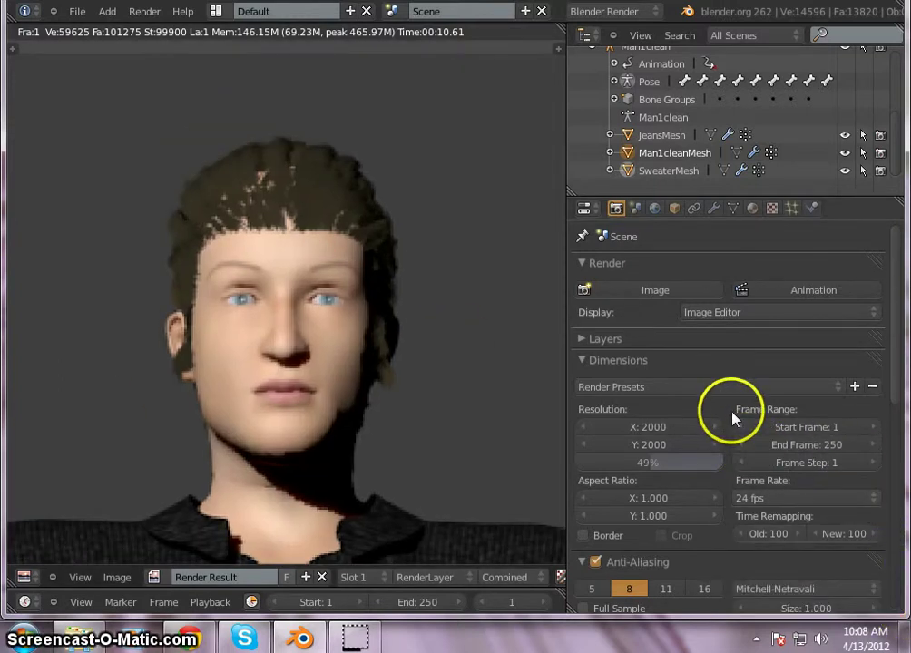
pyautogui.click(791, 208)
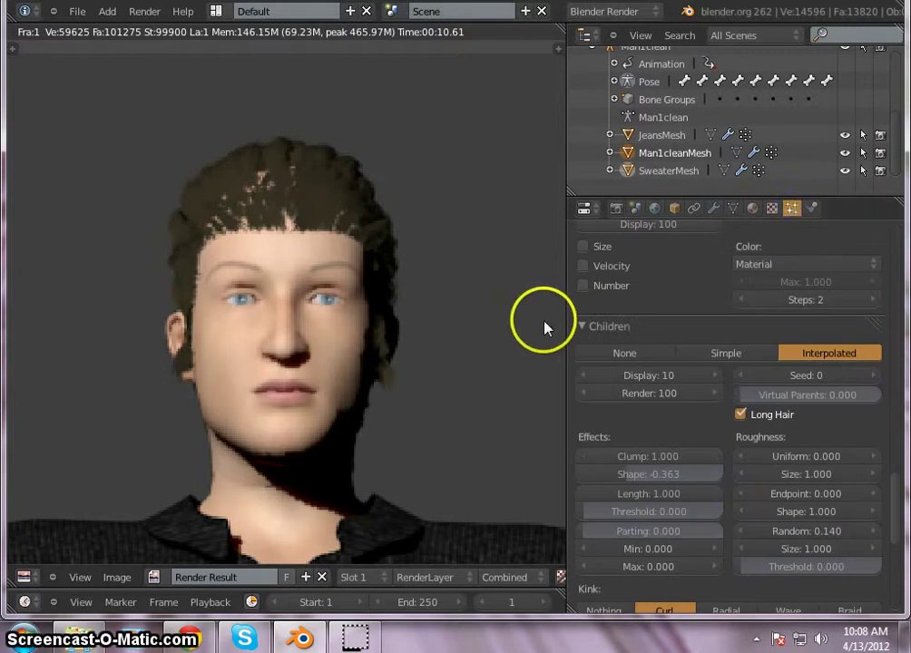
pyautogui.click(80, 577)
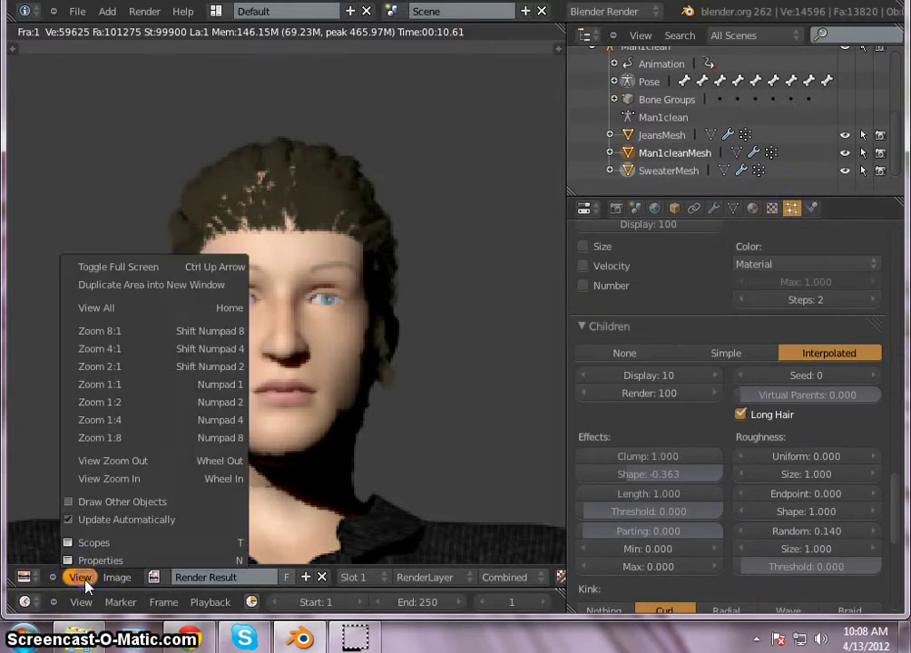
pyautogui.click(24, 577)
# - Set the children's clump to 0.220 and shape to 0.331
pyautogui.click(41, 557)
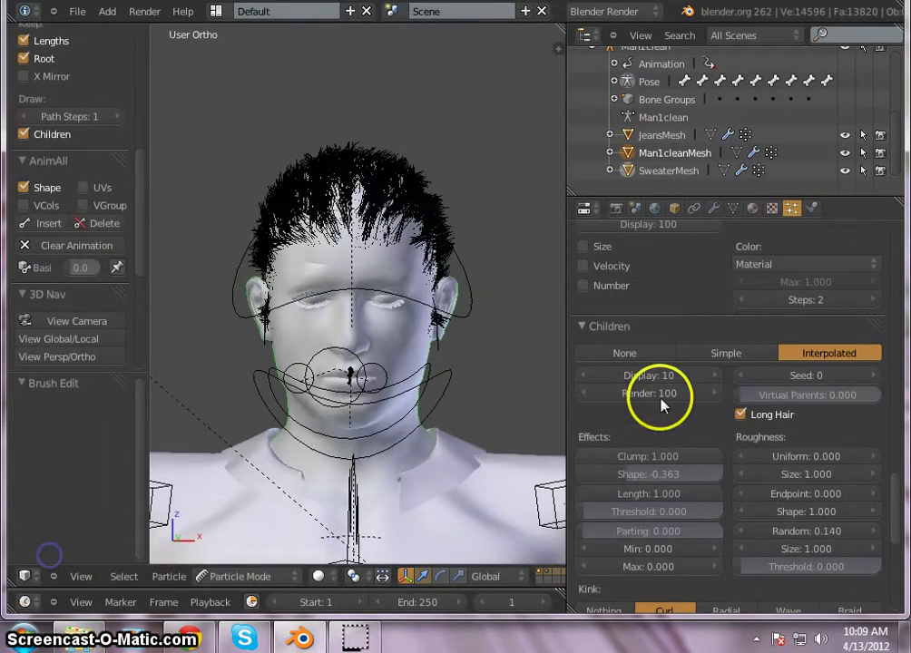
pyautogui.scroll(-1, 873, 356)
pyautogui.scroll(-1, 885, 413)
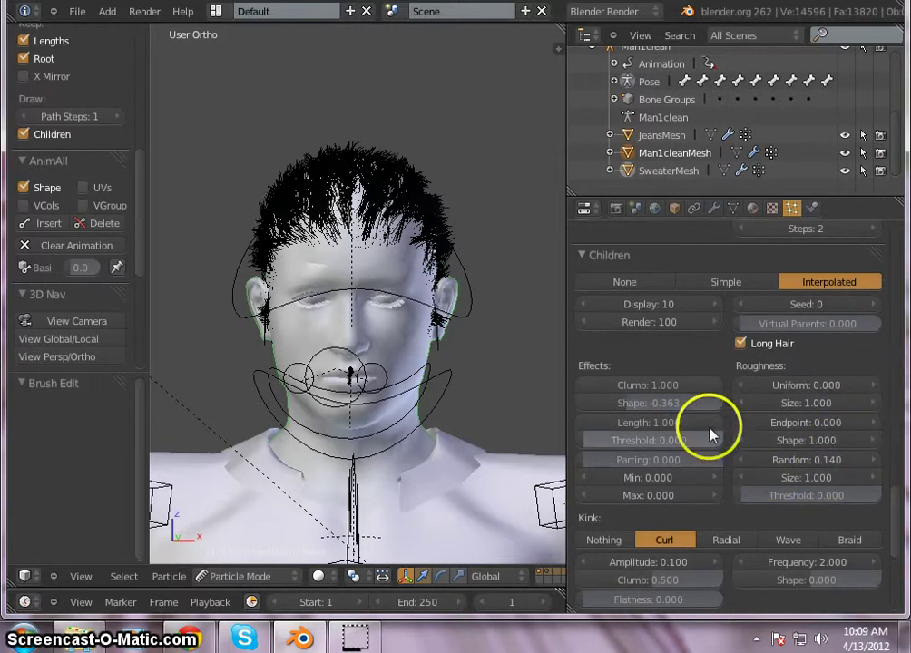
pyautogui.moveTo(676, 390)
pyautogui.mouseDown()
pyautogui.moveTo(577, 376)
pyautogui.moveTo(589, 382)
pyautogui.moveTo(506, 385)
pyautogui.moveTo(710, 386)
pyautogui.mouseUp()
pyautogui.moveTo(610, 390)
pyautogui.mouseDown()
pyautogui.moveTo(561, 388)
pyautogui.moveTo(622, 393)
pyautogui.moveTo(626, 385)
pyautogui.moveTo(613, 393)
pyautogui.moveTo(697, 413)
pyautogui.moveTo(716, 406)
pyautogui.moveTo(616, 406)
pyautogui.moveTo(654, 410)
pyautogui.moveTo(644, 419)
pyautogui.moveTo(568, 411)
pyautogui.mouseUp()
pyautogui.click(623, 410)
pyautogui.moveTo(657, 410)
pyautogui.mouseDown()
pyautogui.moveTo(709, 418)
pyautogui.moveTo(611, 433)
pyautogui.mouseUp()
pyautogui.moveTo(687, 434); pyautogui.dragTo(689, 434)
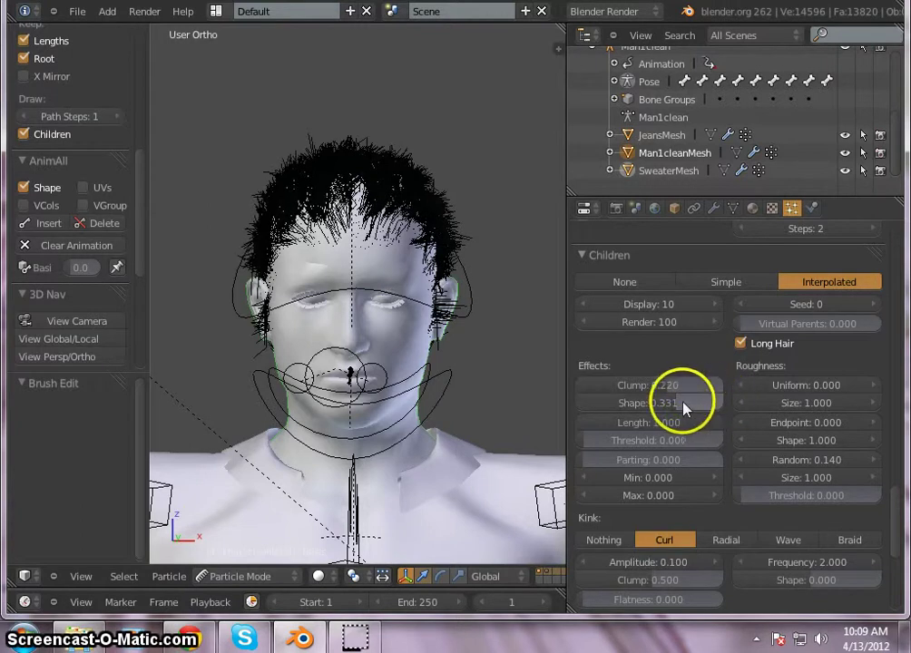
# - Set the children's random roughness to 0.100
pyautogui.scroll(-1, 682, 427)
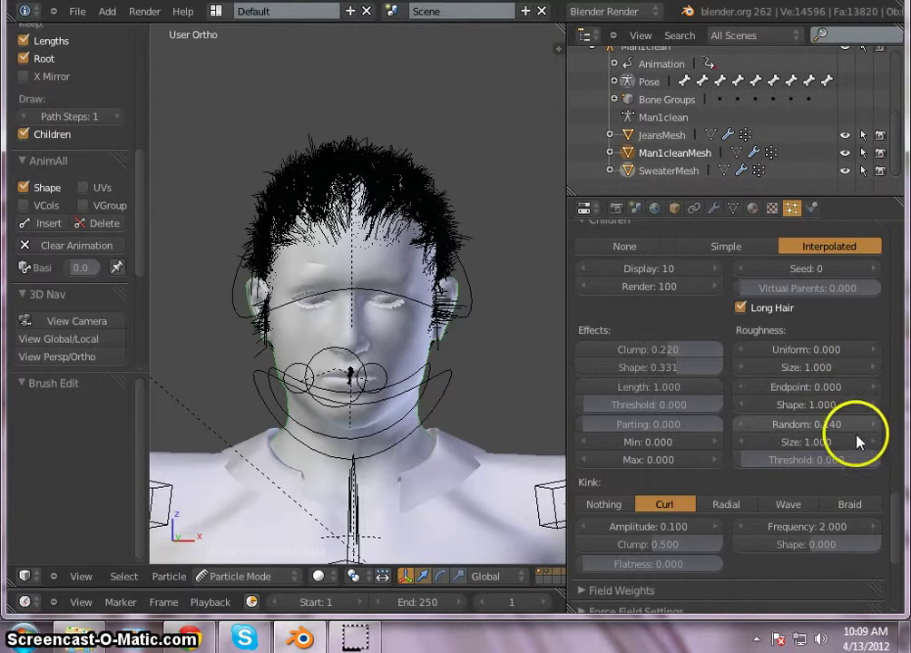
pyautogui.moveTo(844, 430)
pyautogui.mouseDown()
pyautogui.moveTo(785, 425)
pyautogui.moveTo(853, 425)
pyautogui.moveTo(789, 421)
pyautogui.moveTo(830, 429)
pyautogui.moveTo(819, 422)
pyautogui.moveTo(818, 431)
pyautogui.mouseUp()
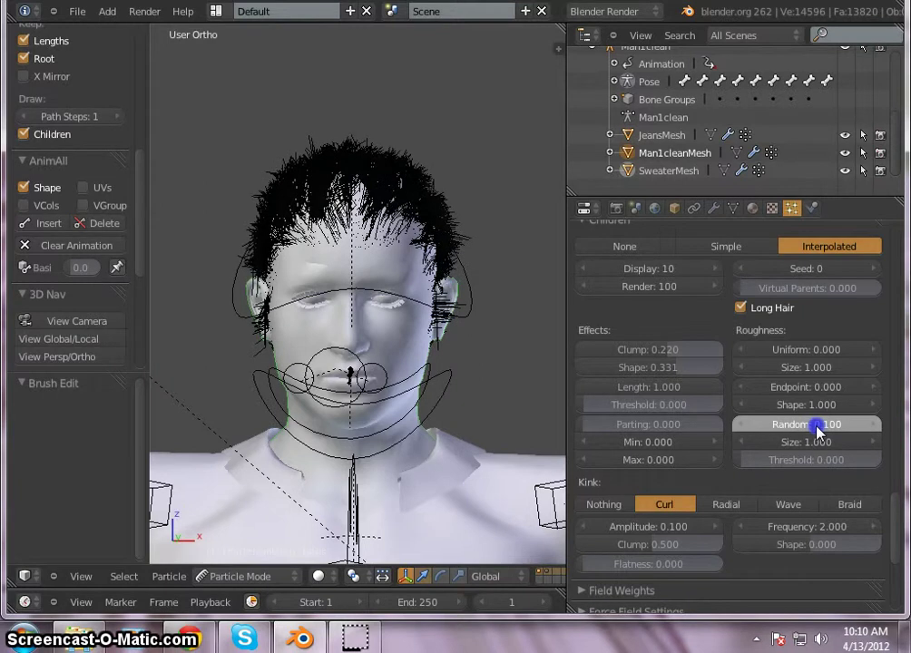
pyautogui.moveTo(816, 433); pyautogui.dragTo(818, 431)
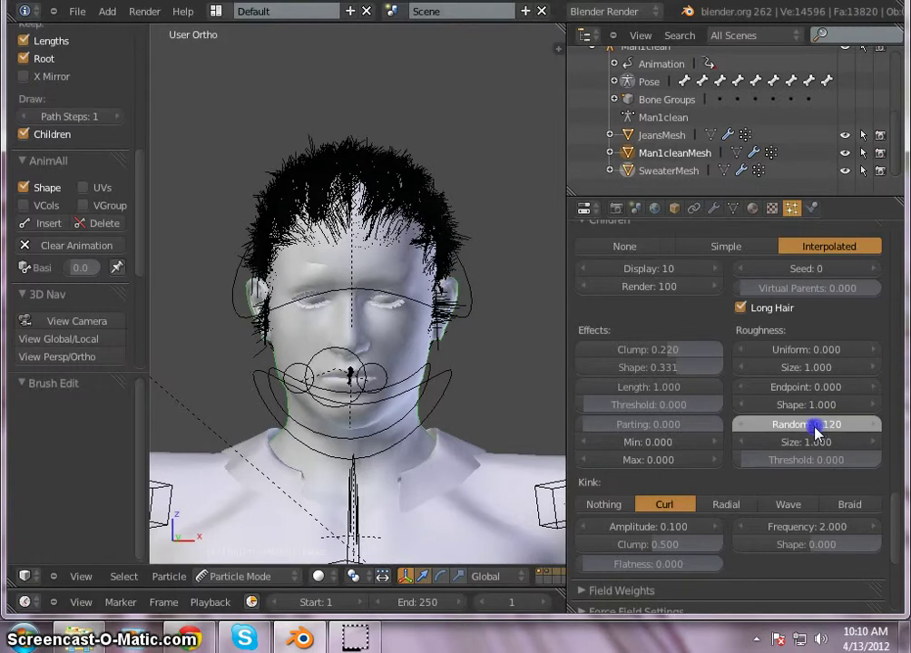
pyautogui.moveTo(818, 430); pyautogui.dragTo(818, 431)
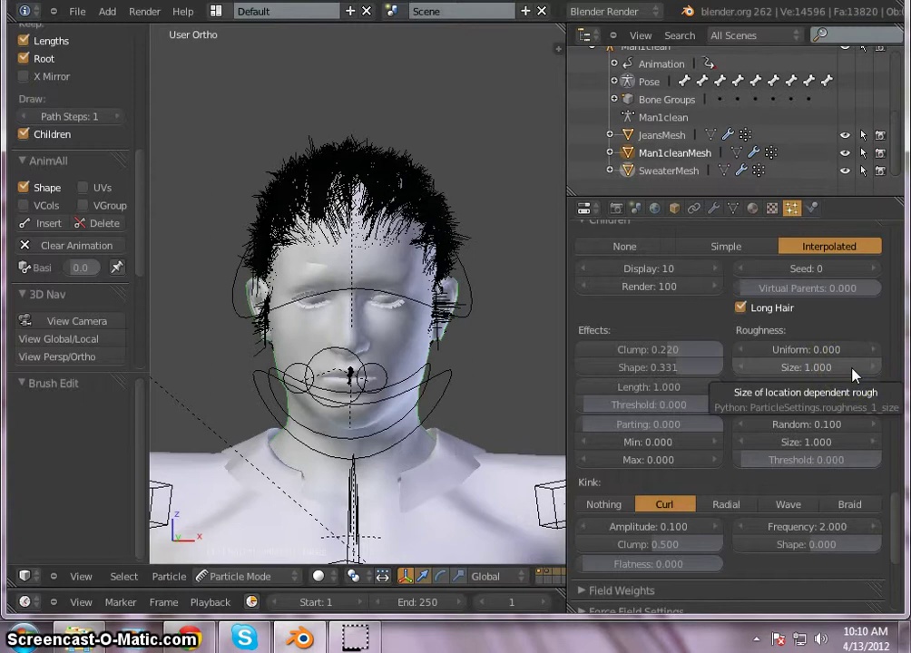
# - Add uniform roughness to the strands and bring the curl kink clump to 0.000
pyautogui.click(771, 348)
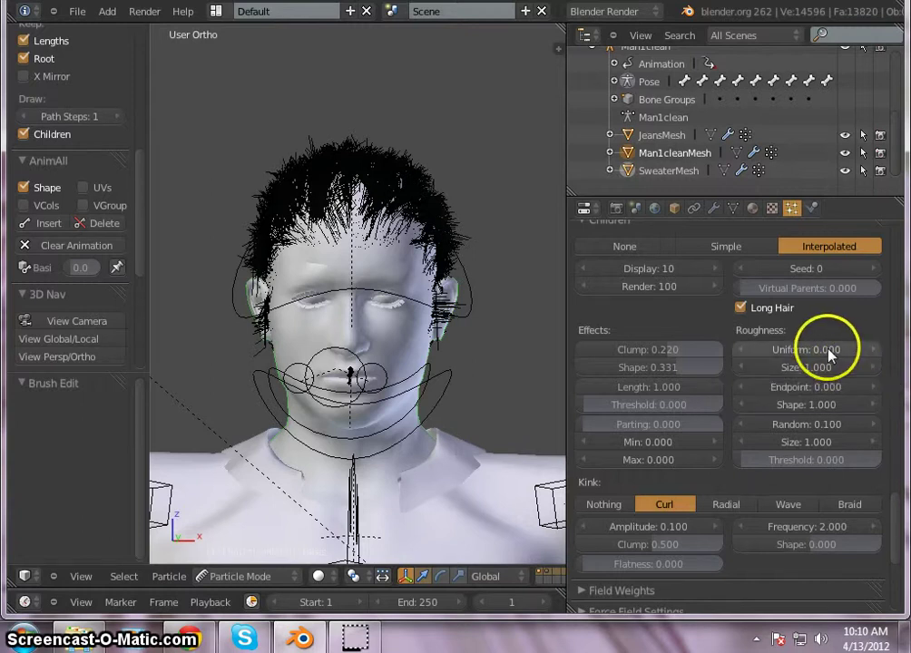
pyautogui.moveTo(796, 353); pyautogui.dragTo(764, 352)
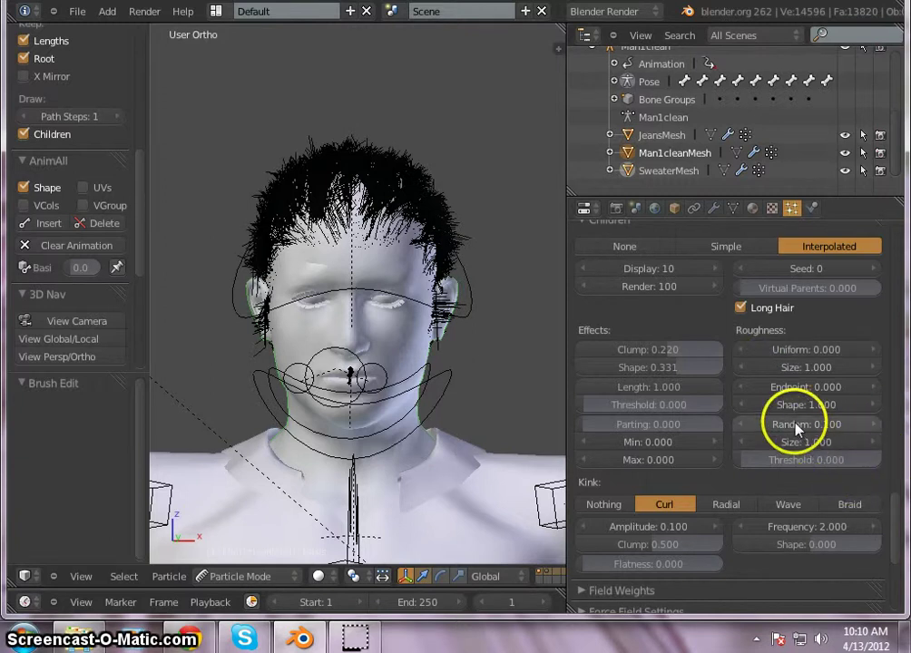
pyautogui.scroll(-1, 754, 479)
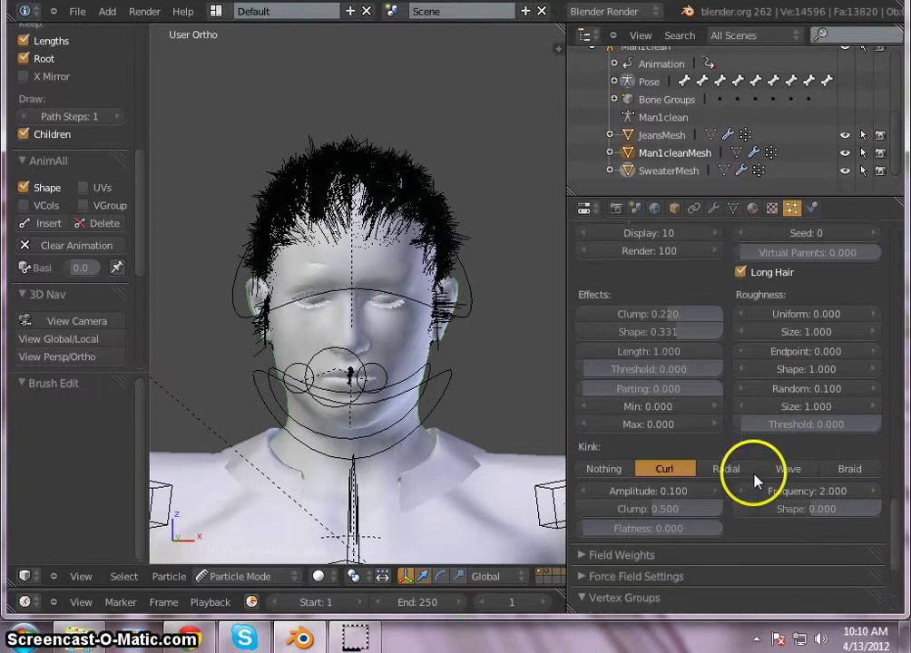
pyautogui.scroll(-1, 739, 478)
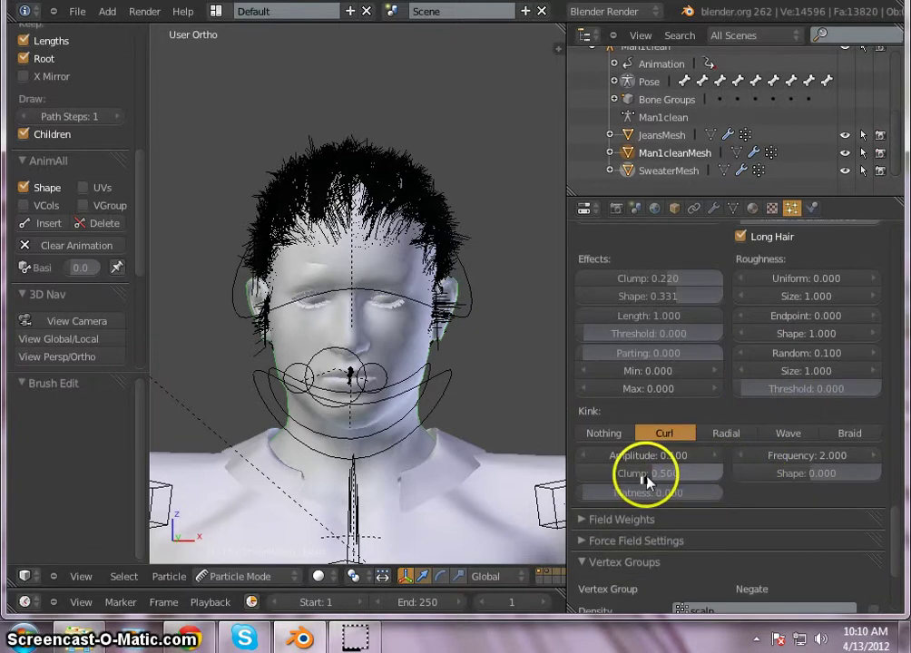
pyautogui.moveTo(644, 481)
pyautogui.mouseDown()
pyautogui.moveTo(626, 480)
pyautogui.moveTo(712, 467)
pyautogui.moveTo(613, 471)
pyautogui.mouseUp()
pyautogui.moveTo(744, 466)
pyautogui.mouseDown()
pyautogui.moveTo(589, 465)
pyautogui.moveTo(581, 471)
pyautogui.moveTo(636, 478)
pyautogui.moveTo(538, 480)
pyautogui.mouseUp()
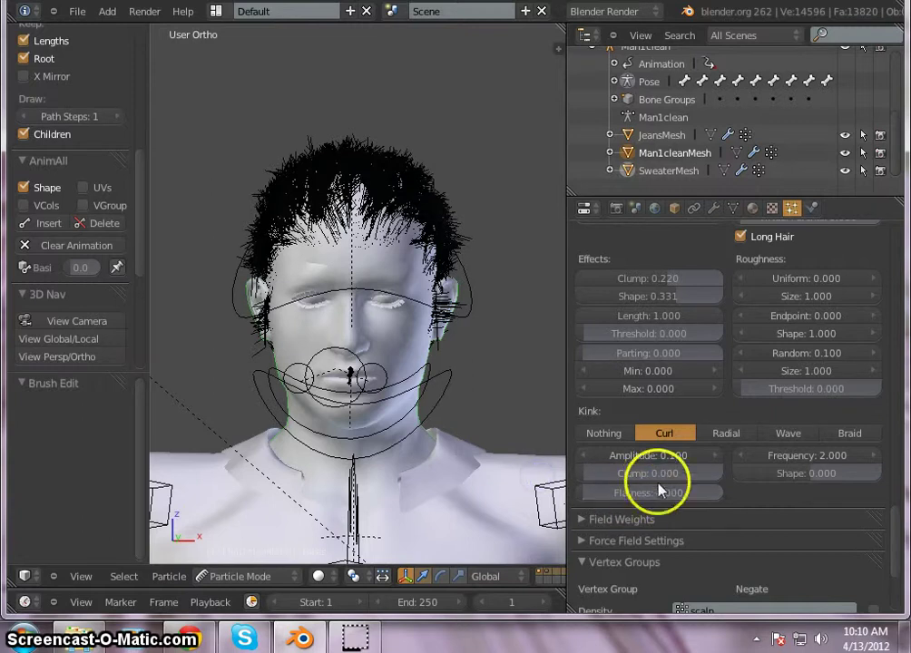
# - Set the curl amplitude to 0.100 and give the kink a negative shape around -0.39
pyautogui.moveTo(659, 464)
pyautogui.mouseDown()
pyautogui.moveTo(634, 462)
pyautogui.moveTo(683, 463)
pyautogui.moveTo(660, 464)
pyautogui.mouseUp()
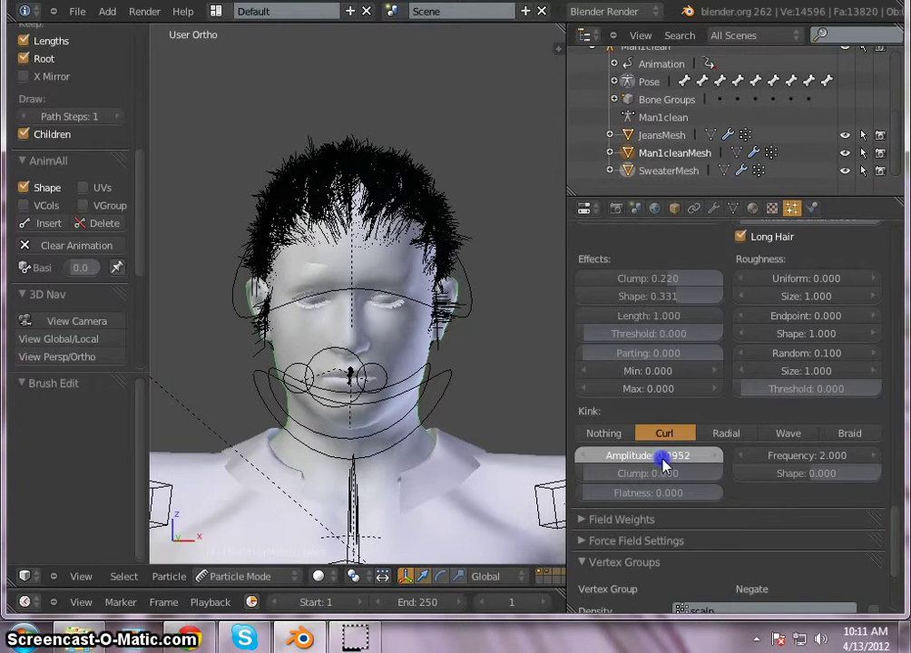
pyautogui.moveTo(665, 463); pyautogui.dragTo(669, 464)
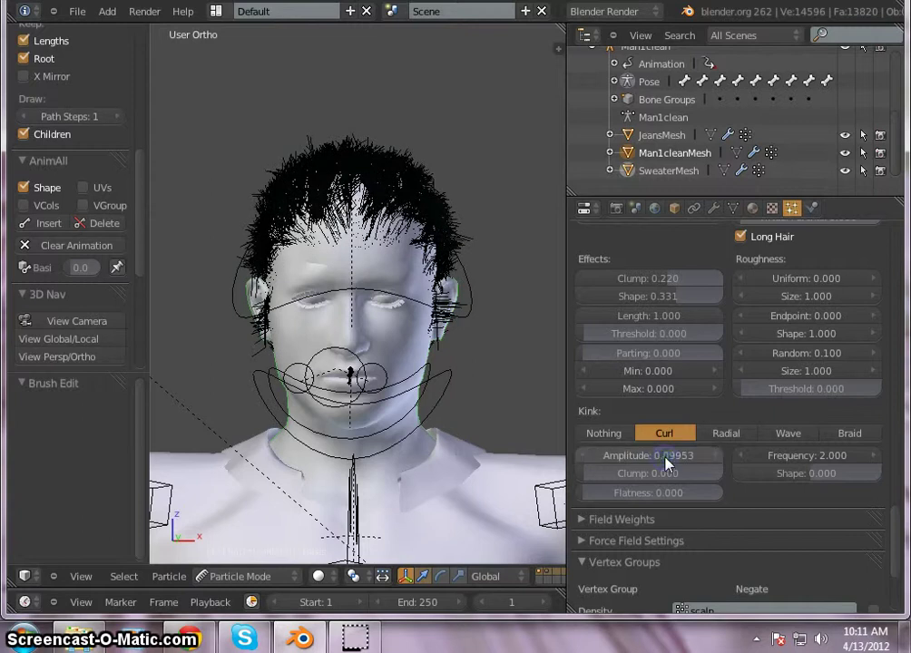
pyautogui.write('1')
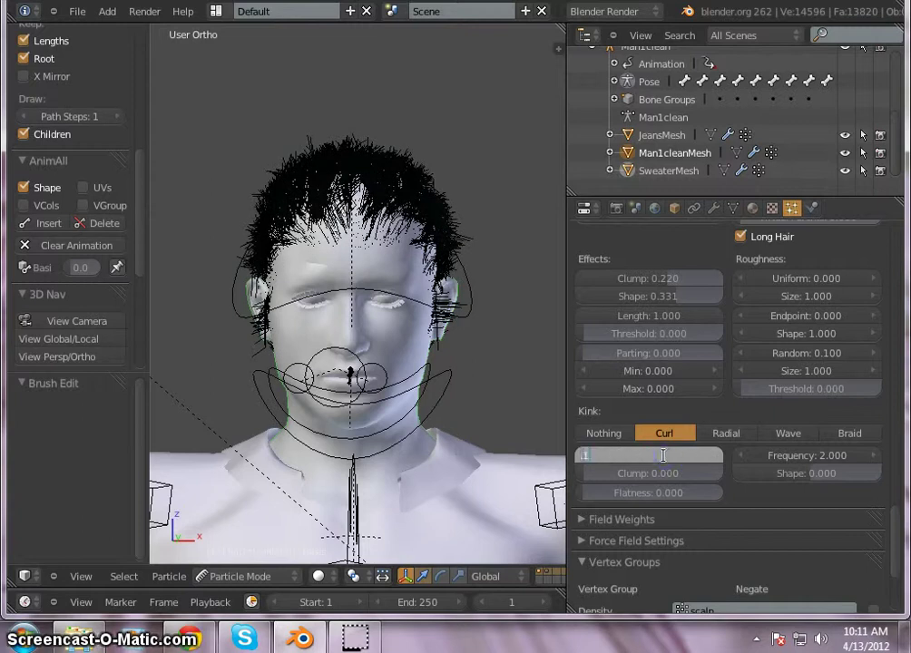
pyautogui.write('.')
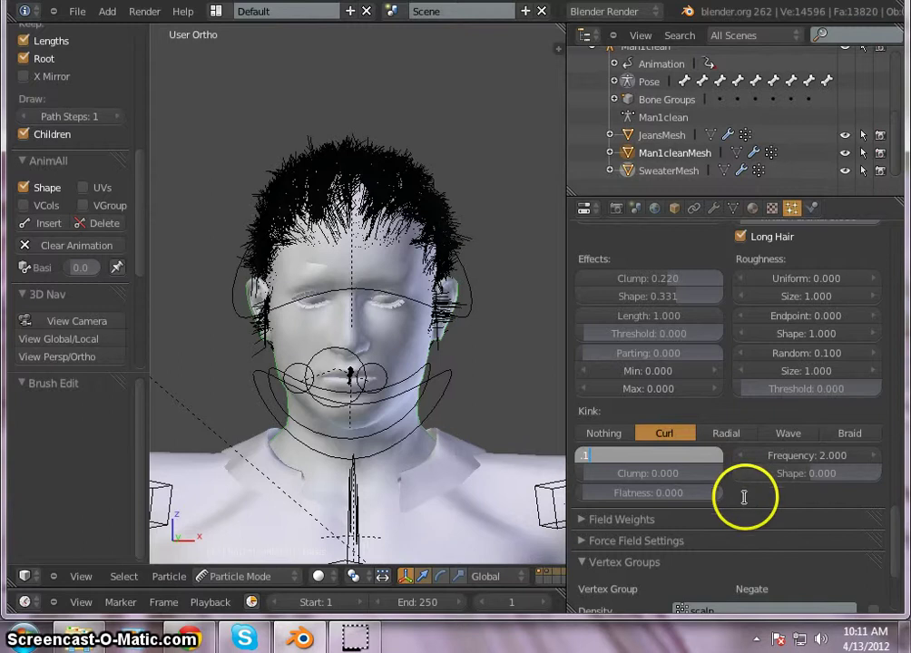
pyautogui.click(745, 501)
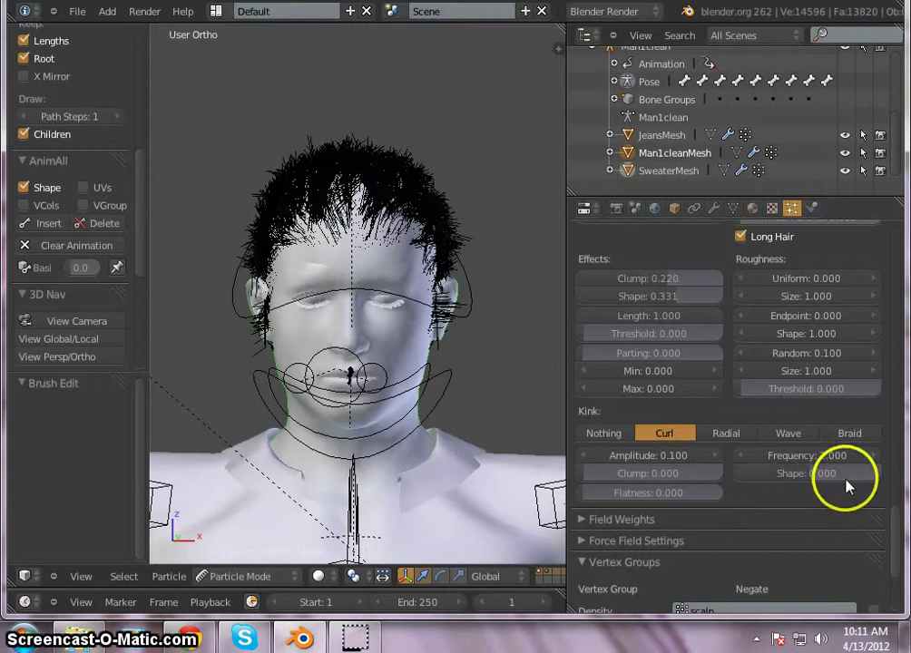
pyautogui.moveTo(812, 473)
pyautogui.mouseDown()
pyautogui.moveTo(795, 484)
pyautogui.moveTo(756, 484)
pyautogui.moveTo(805, 484)
pyautogui.moveTo(775, 483)
pyautogui.moveTo(785, 483)
pyautogui.mouseUp()
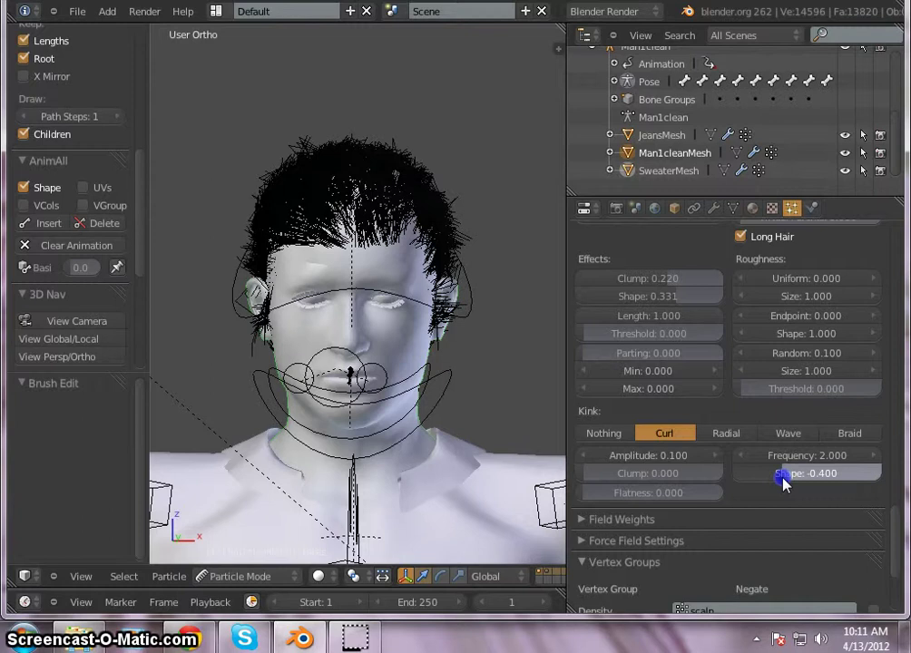
# - Fine-tune the curl kink shape to -0.521 and orbit to view the hair from back, side and front
pyautogui.moveTo(784, 482); pyautogui.dragTo(796, 483)
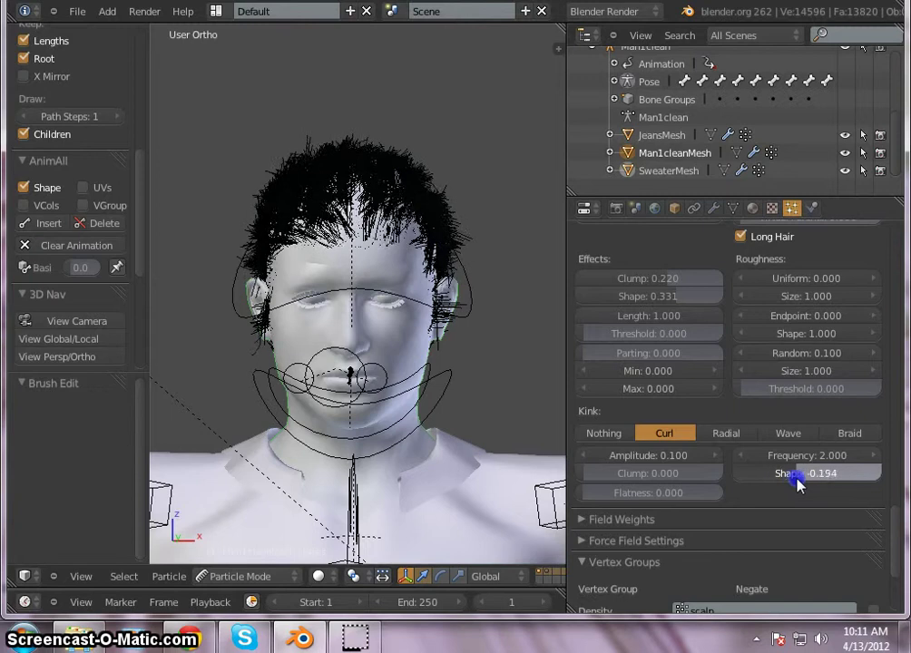
pyautogui.moveTo(786, 483); pyautogui.dragTo(786, 485)
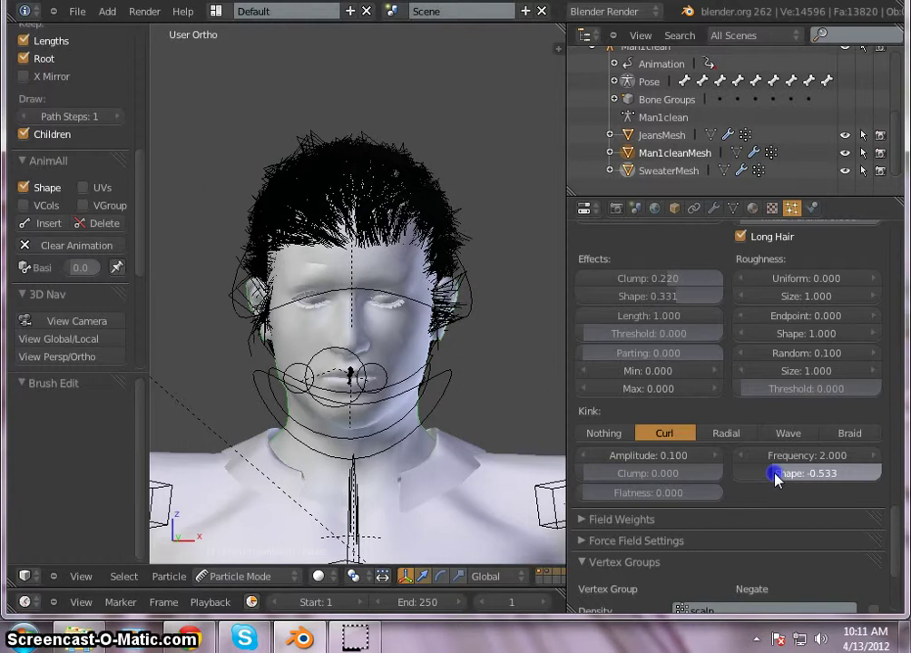
pyautogui.moveTo(768, 481); pyautogui.dragTo(776, 482)
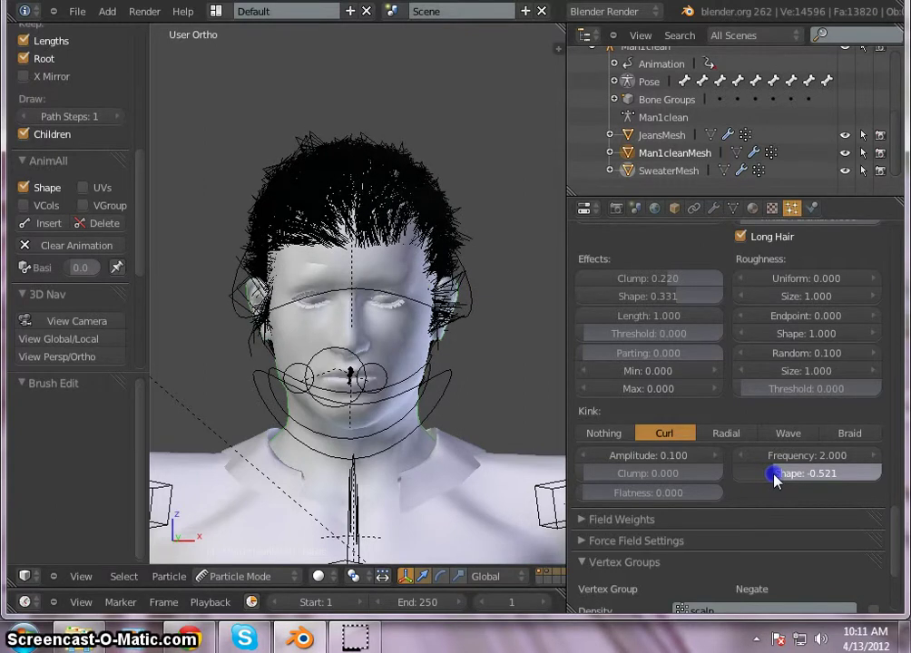
pyautogui.moveTo(508, 396)
pyautogui.mouseDown(button='middle')
pyautogui.moveTo(301, 413)
pyautogui.moveTo(580, 396)
pyautogui.moveTo(745, 402)
pyautogui.moveTo(538, 400)
pyautogui.moveTo(521, 408)
pyautogui.moveTo(588, 403)
pyautogui.moveTo(464, 416)
pyautogui.moveTo(342, 403)
pyautogui.moveTo(77, 399)
pyautogui.moveTo(37, 401)
pyautogui.moveTo(438, 409)
pyautogui.moveTo(295, 415)
pyautogui.moveTo(103, 399)
pyautogui.moveTo(31, 415)
pyautogui.moveTo(610, 409)
pyautogui.moveTo(646, 400)
pyautogui.moveTo(789, 416)
pyautogui.moveTo(582, 403)
pyautogui.moveTo(527, 410)
pyautogui.moveTo(590, 407)
pyautogui.moveTo(534, 403)
pyautogui.moveTo(559, 406)
pyautogui.moveTo(549, 411)
pyautogui.mouseUp(button='middle')
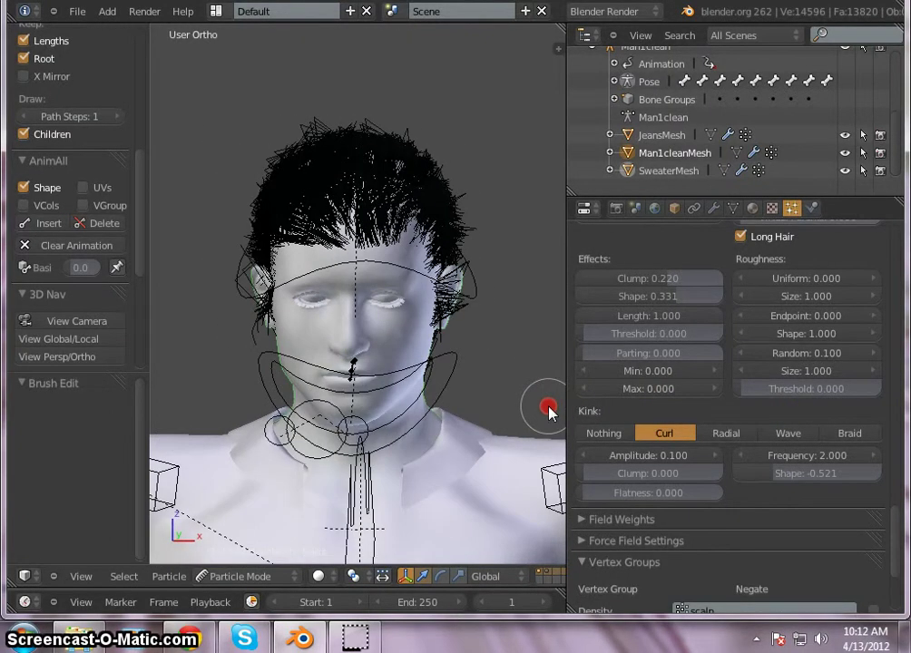
pyautogui.moveTo(286, 392)
pyautogui.mouseDown(button='middle')
pyautogui.moveTo(387, 382)
pyautogui.moveTo(397, 396)
pyautogui.moveTo(298, 398)
pyautogui.mouseUp(button='middle')
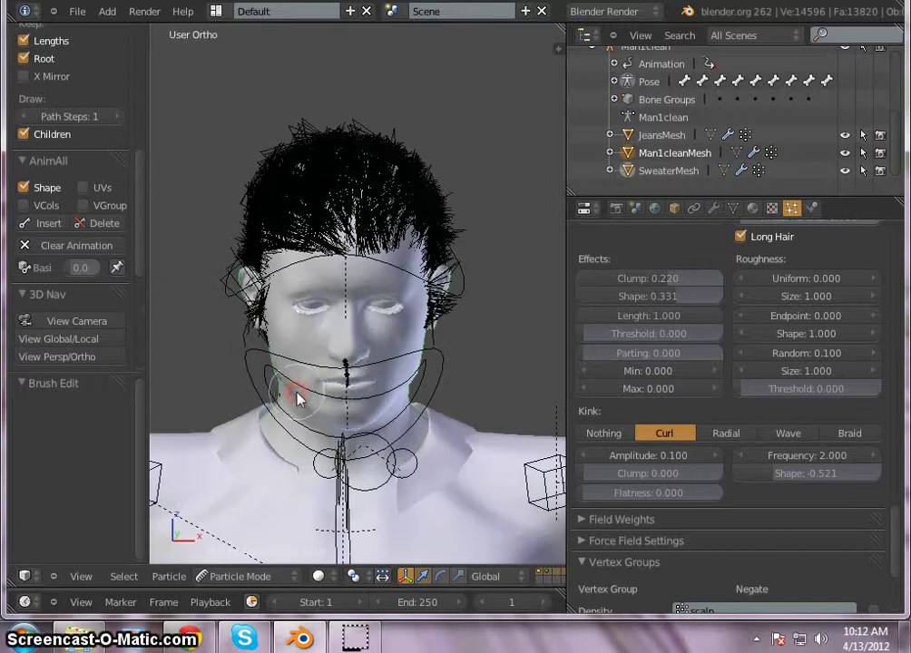
# - Render a still image of the figure from the Render settings
pyautogui.click(616, 208)
pyautogui.click(634, 289)
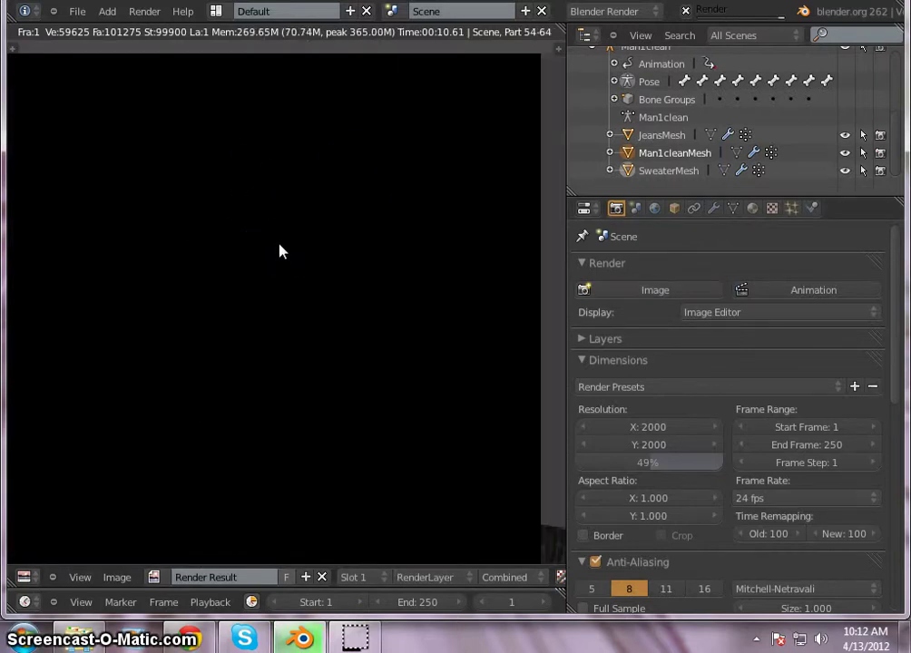
pyautogui.scroll(-3, 279, 252)
pyautogui.click(279, 255)
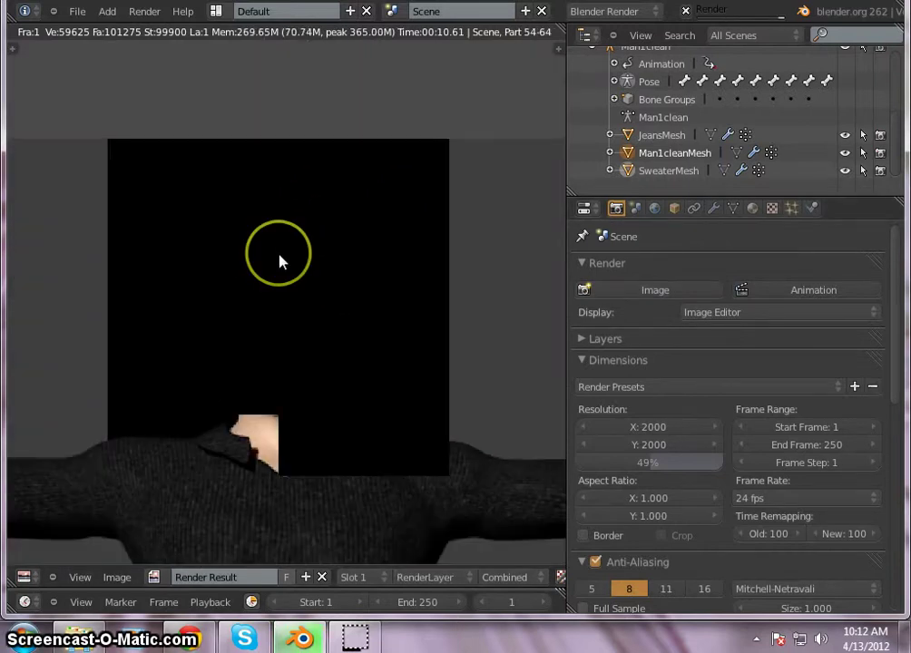
# - Zoom and pan the render to frame the face and the curlier hair
pyautogui.scroll(4, 281, 257)
pyautogui.scroll(1, 281, 250)
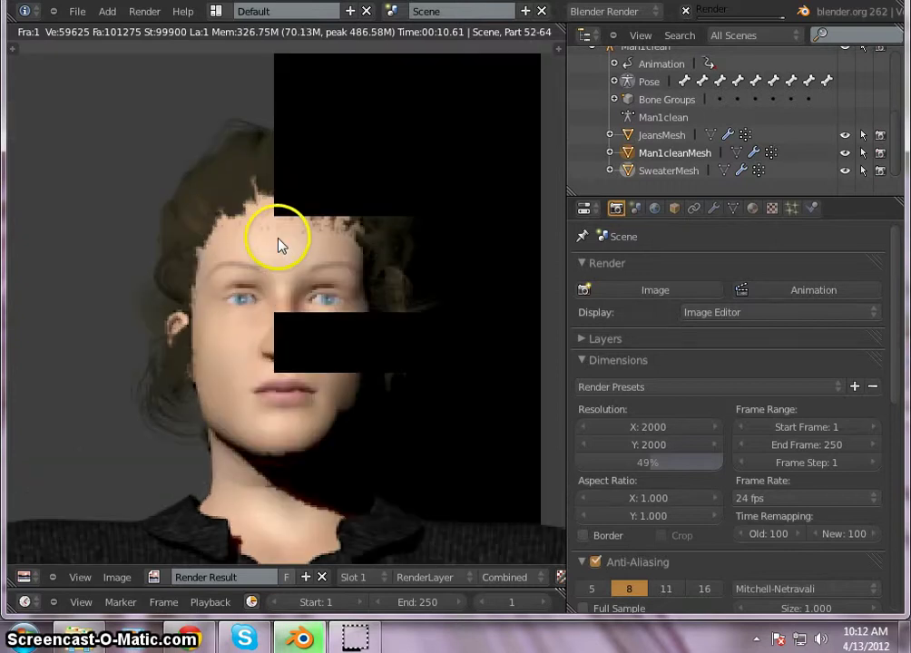
pyautogui.moveTo(272, 247)
pyautogui.keyDown('ctrl'); pyautogui.mouseDown(button='middle')
pyautogui.moveTo(264, 284)
pyautogui.moveTo(289, 218)
pyautogui.moveTo(279, 306)
pyautogui.moveTo(259, 341)
pyautogui.moveTo(267, 311)
pyautogui.mouseUp(button='middle'); pyautogui.keyUp('ctrl')
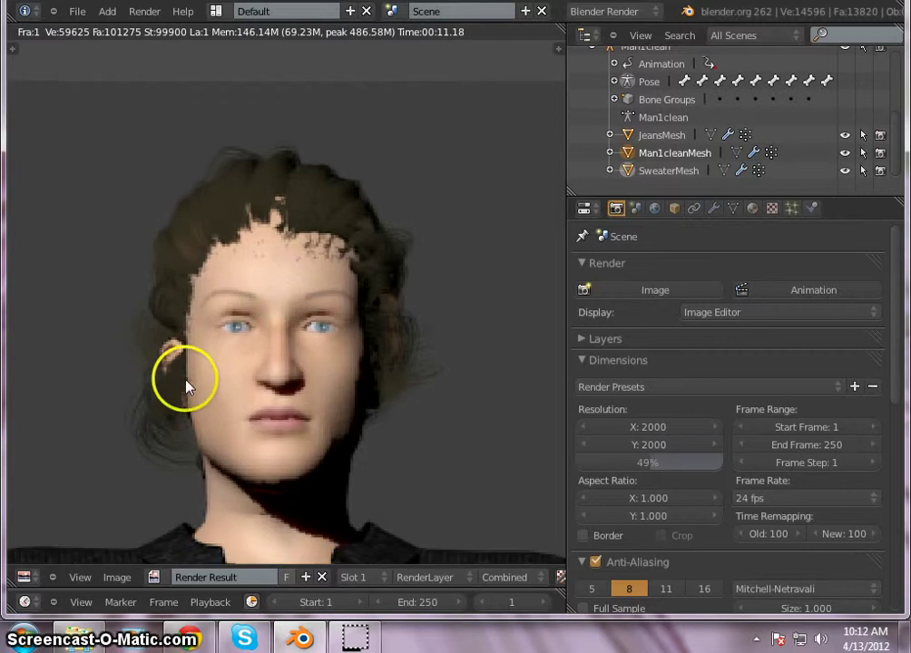
pyautogui.moveTo(180, 378)
pyautogui.mouseDown(button='middle')
pyautogui.moveTo(268, 386)
pyautogui.moveTo(158, 349)
pyautogui.moveTo(162, 336)
pyautogui.moveTo(219, 364)
pyautogui.moveTo(220, 376)
pyautogui.mouseUp(button='middle')
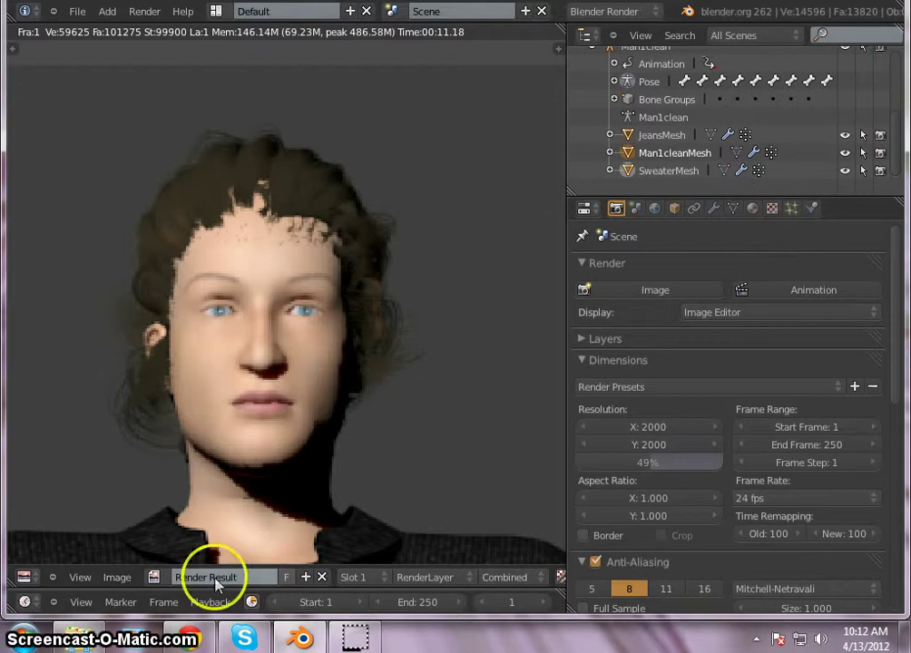
pyautogui.click(36, 579)
# - Switch the render area back to the 3D View in Particle Mode
pyautogui.click(39, 562)
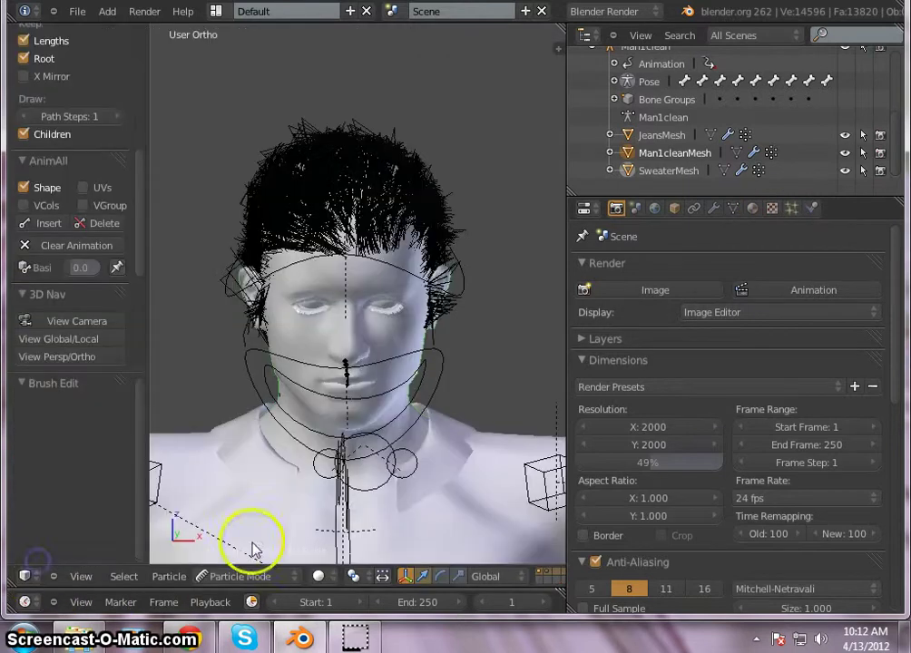
pyautogui.scroll(-1, 834, 356)
pyautogui.scroll(-2, 807, 399)
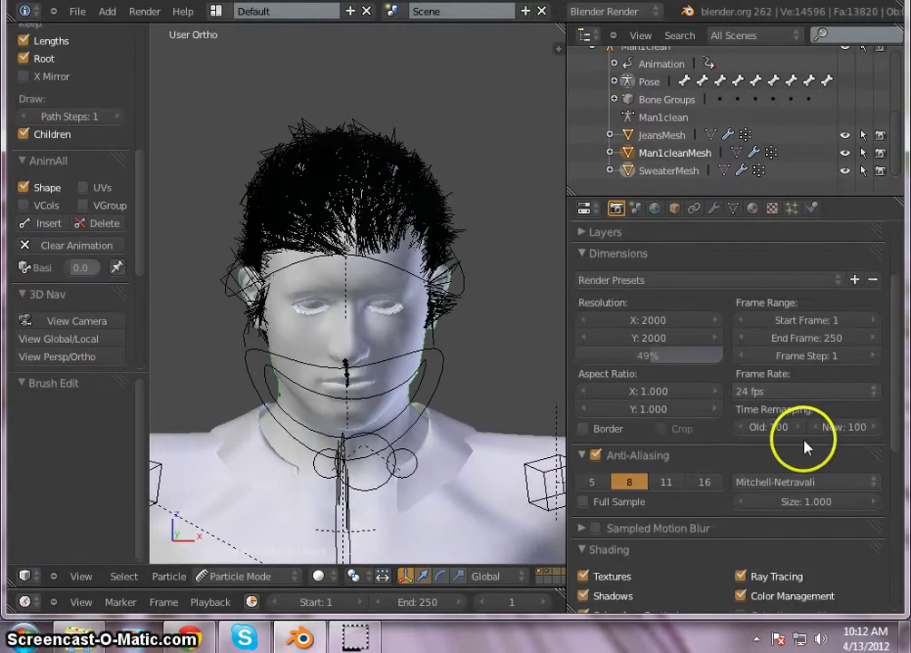
pyautogui.scroll(2, 808, 453)
pyautogui.scroll(-1, 806, 449)
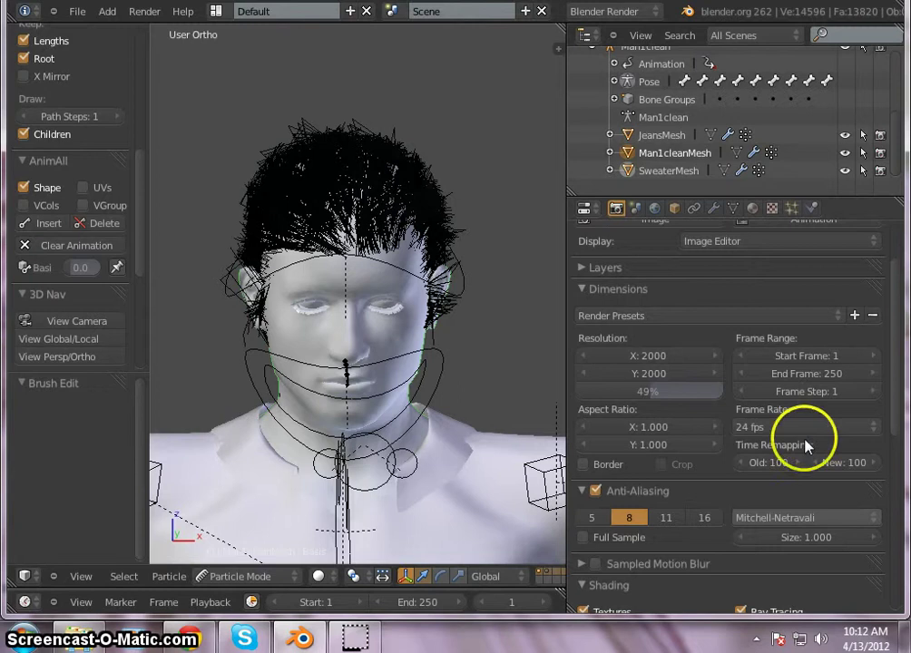
# - Raise the curl kink shape to 0.999, then orbit to view the spikier hair from the side and front
pyautogui.click(791, 208)
pyautogui.scroll(-4, 805, 408)
pyautogui.scroll(1, 803, 399)
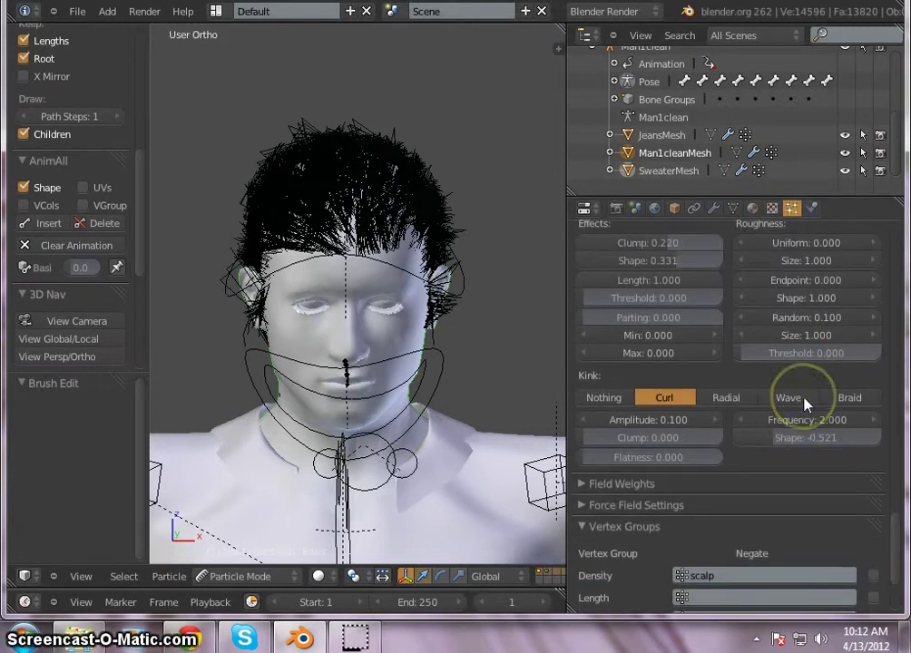
pyautogui.scroll(1, 789, 397)
pyautogui.scroll(-2, 798, 399)
pyautogui.moveTo(776, 403)
pyautogui.mouseDown()
pyautogui.moveTo(869, 413)
pyautogui.moveTo(851, 408)
pyautogui.moveTo(875, 400)
pyautogui.moveTo(895, 411)
pyautogui.moveTo(870, 400)
pyautogui.moveTo(819, 413)
pyautogui.moveTo(816, 405)
pyautogui.moveTo(881, 409)
pyautogui.mouseUp()
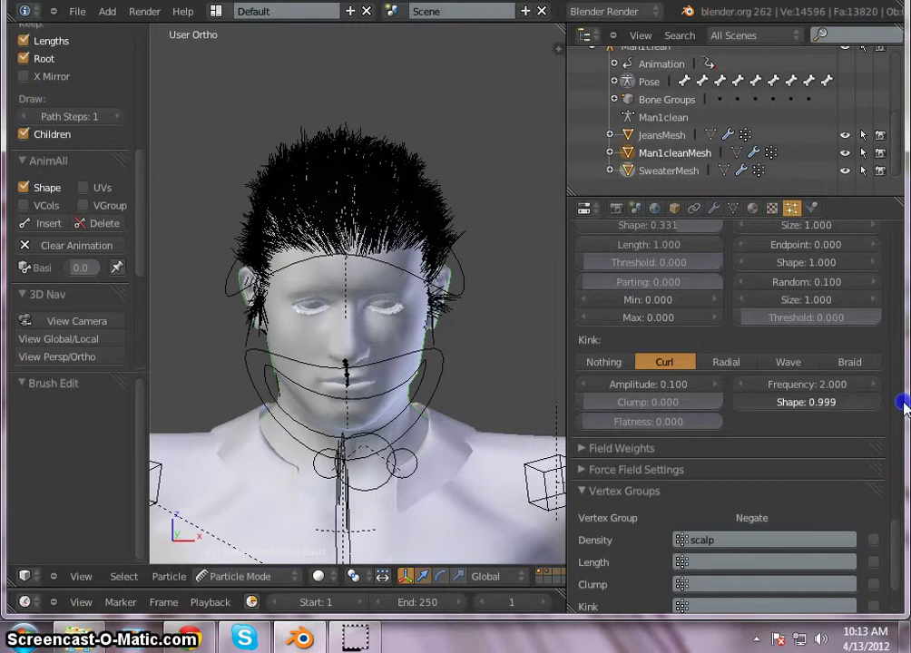
pyautogui.moveTo(854, 410)
pyautogui.mouseDown()
pyautogui.moveTo(812, 401)
pyautogui.moveTo(900, 403)
pyautogui.mouseUp()
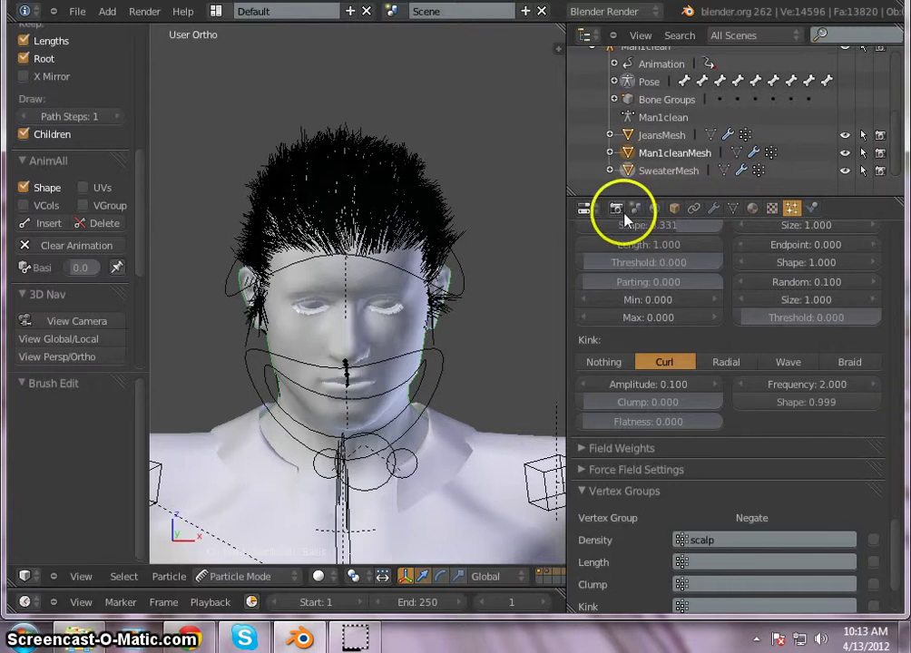
pyautogui.moveTo(197, 350)
pyautogui.mouseDown(button='middle')
pyautogui.moveTo(750, 363)
pyautogui.moveTo(742, 349)
pyautogui.moveTo(339, 340)
pyautogui.moveTo(504, 336)
pyautogui.moveTo(749, 351)
pyautogui.moveTo(653, 302)
pyautogui.moveTo(396, 336)
pyautogui.moveTo(765, 352)
pyautogui.moveTo(423, 331)
pyautogui.moveTo(304, 346)
pyautogui.moveTo(334, 342)
pyautogui.mouseUp(button='middle')
pyautogui.moveTo(250, 334)
pyautogui.mouseDown(button='middle')
pyautogui.moveTo(134, 329)
pyautogui.moveTo(57, 341)
pyautogui.moveTo(32, 325)
pyautogui.moveTo(188, 349)
pyautogui.moveTo(270, 331)
pyautogui.moveTo(208, 311)
pyautogui.moveTo(188, 329)
pyautogui.moveTo(197, 330)
pyautogui.mouseUp(button='middle')
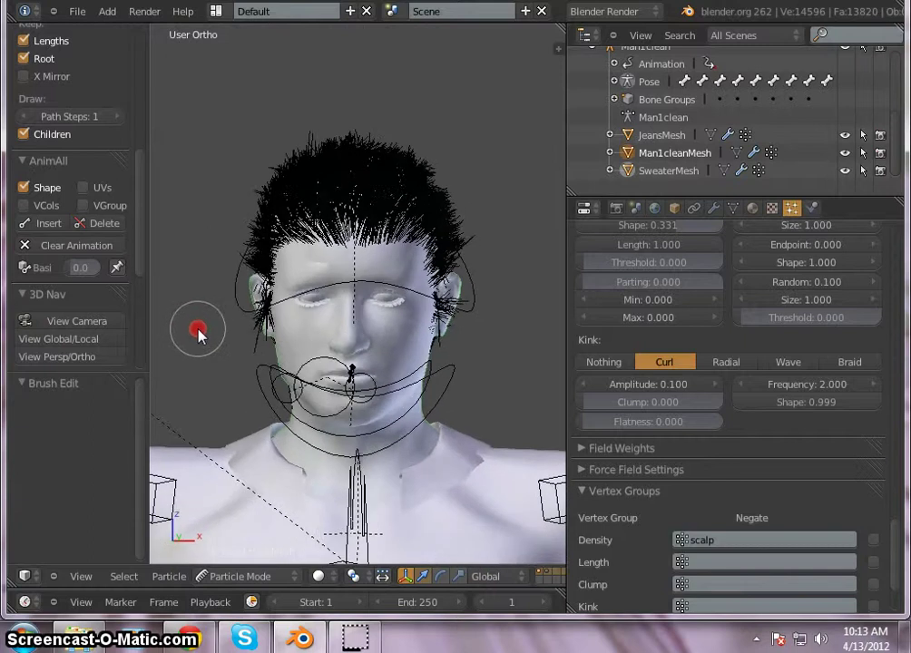
# - Try several Curl Kink Shape values for the child hair, settling on 0.100, then orbit the head
pyautogui.moveTo(851, 406)
pyautogui.mouseDown()
pyautogui.moveTo(800, 411)
pyautogui.moveTo(813, 413)
pyautogui.moveTo(776, 400)
pyautogui.moveTo(792, 409)
pyautogui.mouseUp()
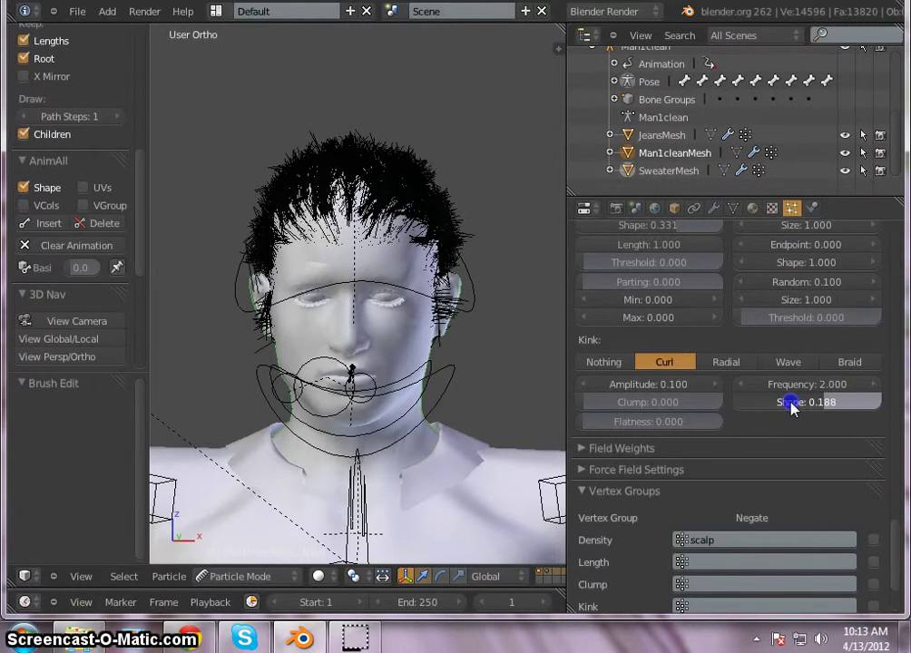
pyautogui.click(778, 409)
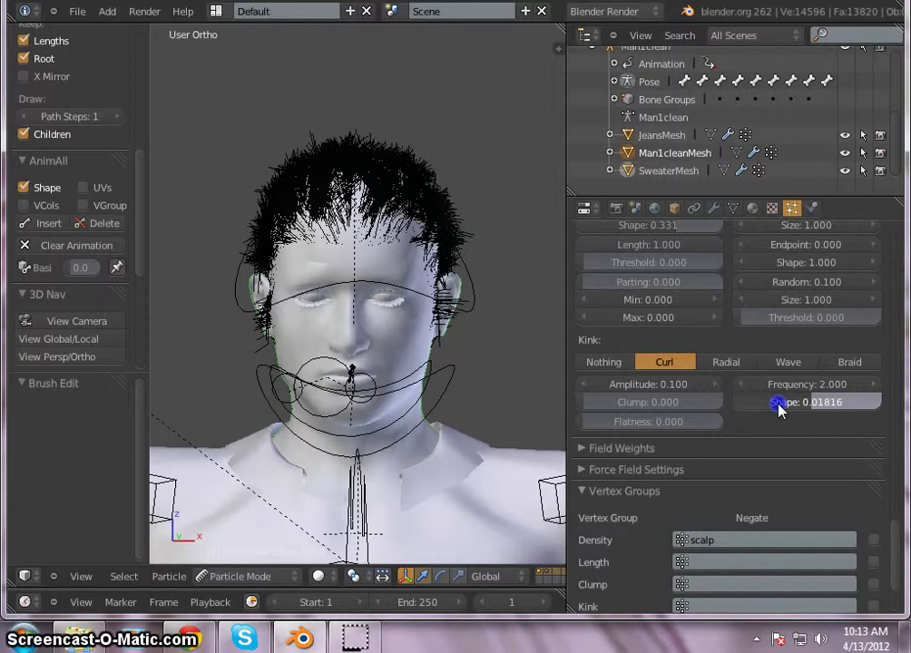
pyautogui.write('-0.987')
pyautogui.press('Return')
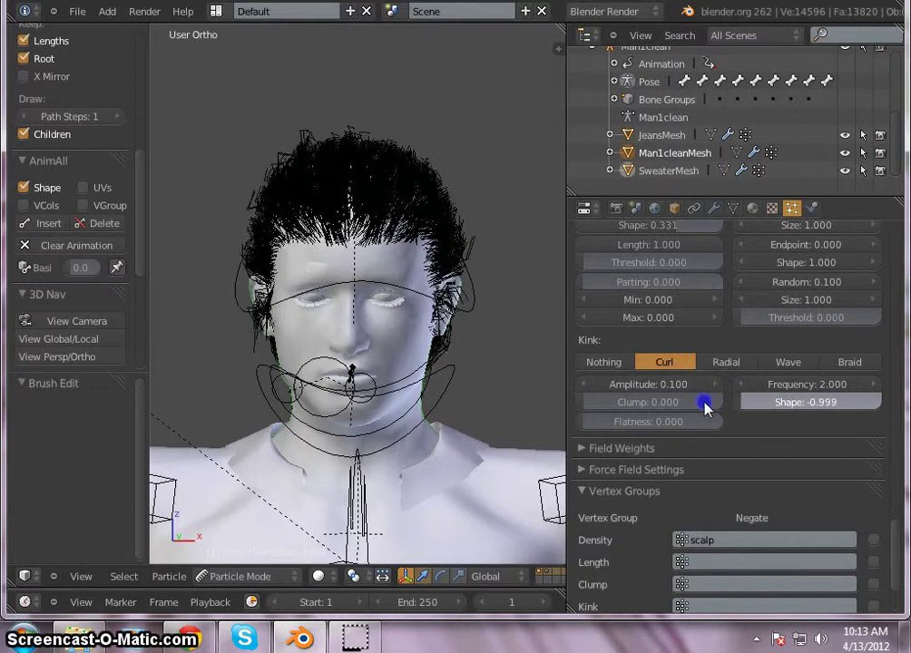
pyautogui.click(785, 405)
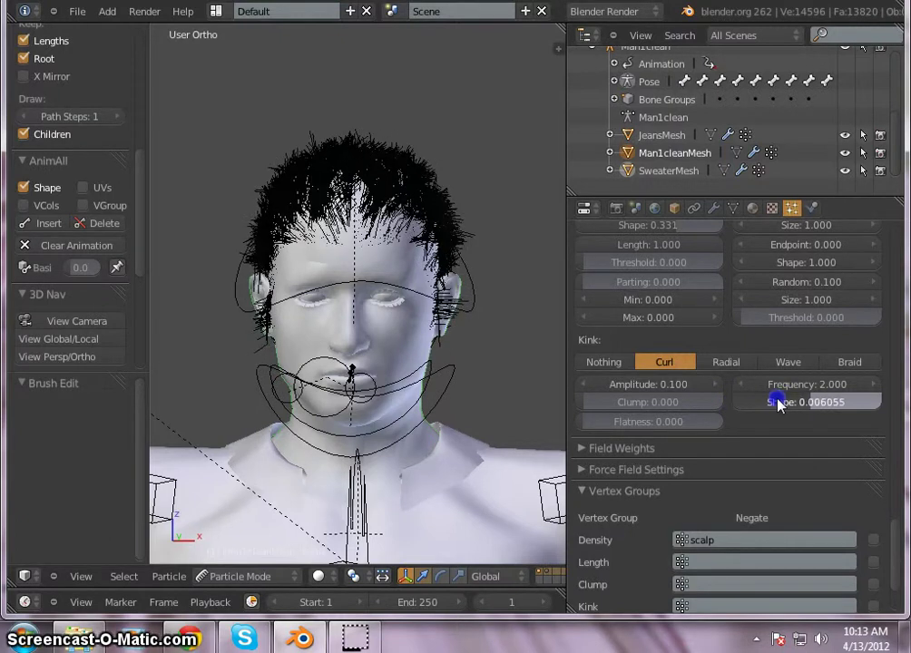
pyautogui.moveTo(780, 406); pyautogui.dragTo(786, 409)
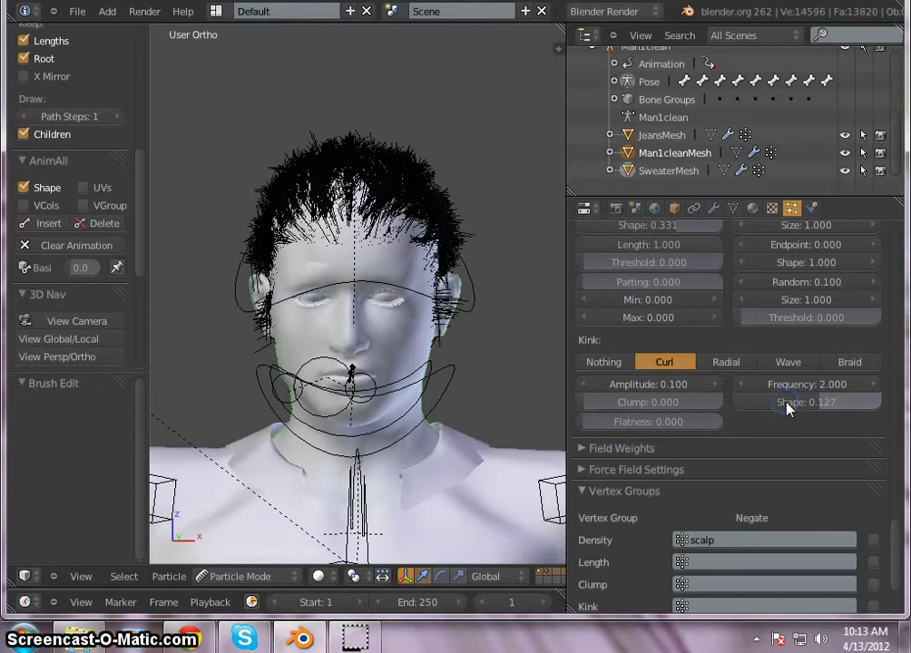
pyautogui.click(813, 404)
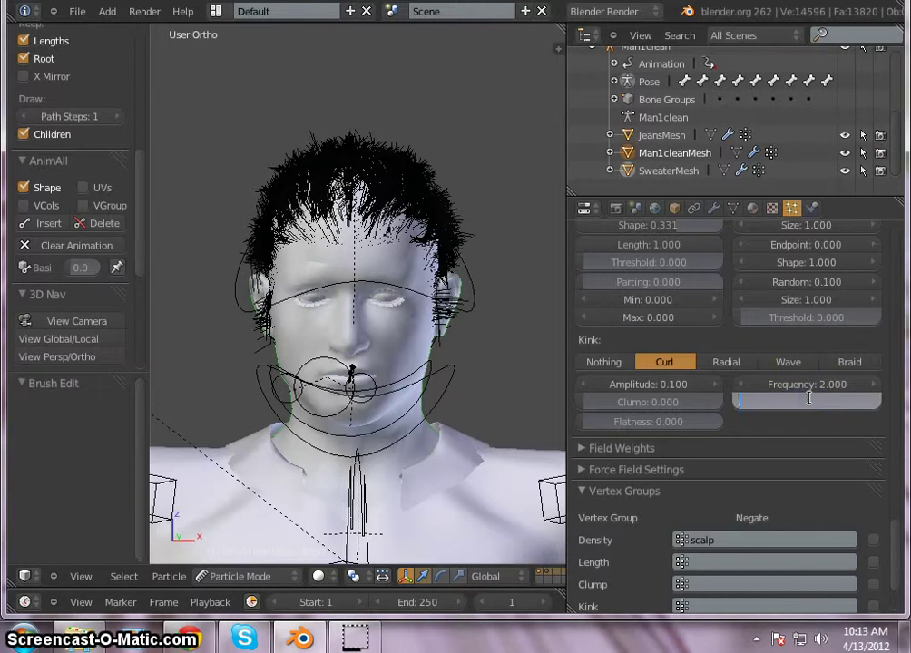
pyautogui.write('1')
pyautogui.press('Return')
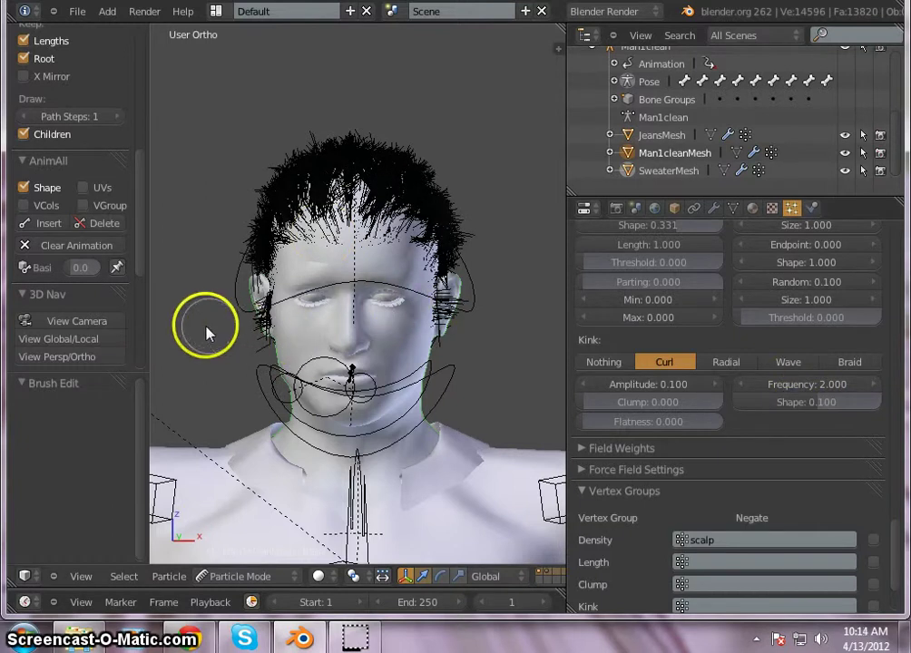
pyautogui.click(197, 334)
pyautogui.moveTo(197, 333)
pyautogui.mouseDown(button='middle')
pyautogui.moveTo(416, 325)
pyautogui.moveTo(514, 359)
pyautogui.moveTo(246, 341)
pyautogui.moveTo(179, 319)
pyautogui.moveTo(211, 332)
pyautogui.mouseUp(button='middle')
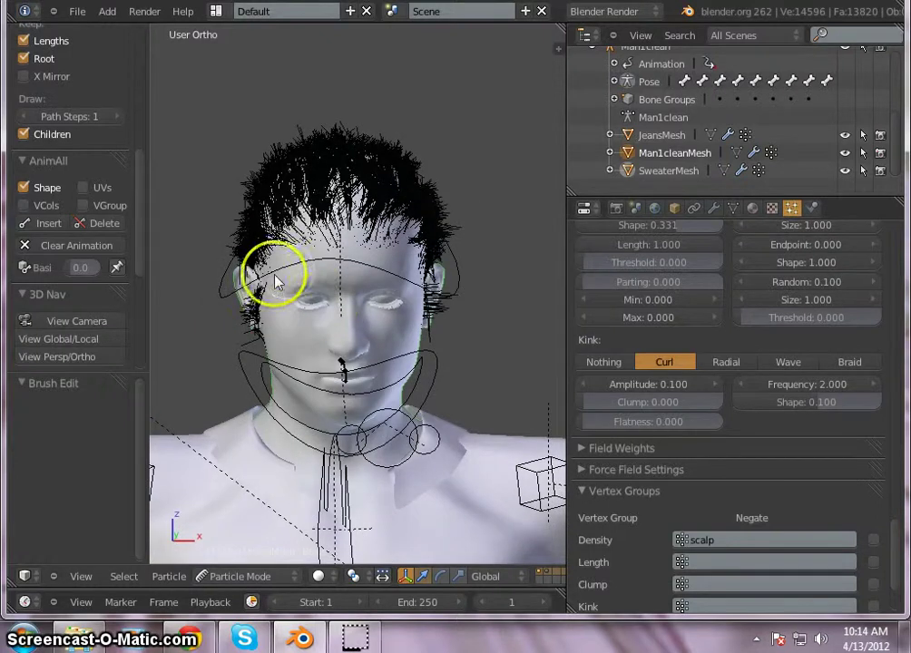
# - Switch to the Puff brush (radius 21) and puff the hair at the forehead and scalp
pyautogui.scroll(2, 356, 243)
pyautogui.scroll(1, 356, 243)
pyautogui.scroll(4, 71, 181)
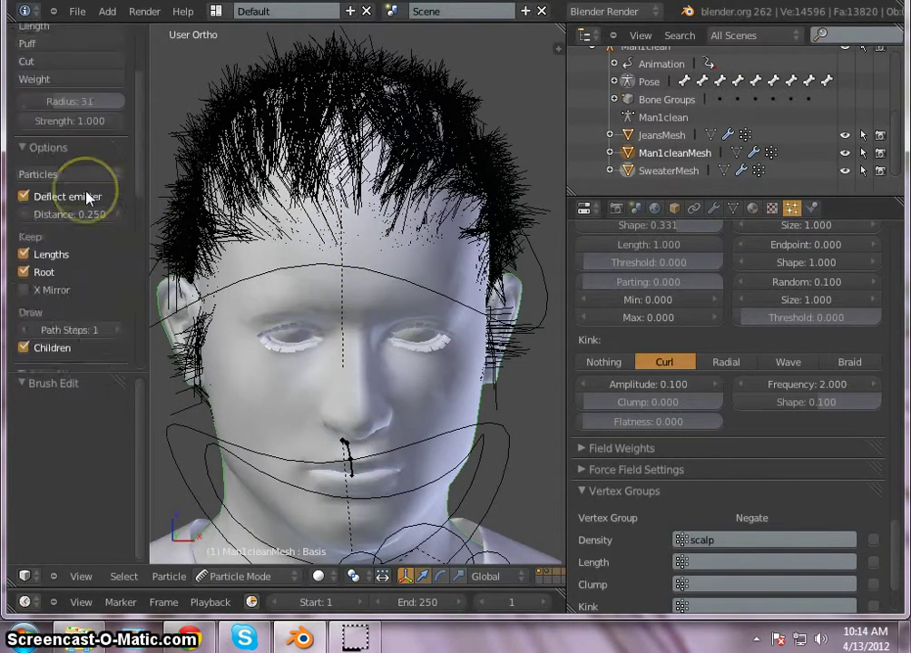
pyautogui.scroll(2, 101, 193)
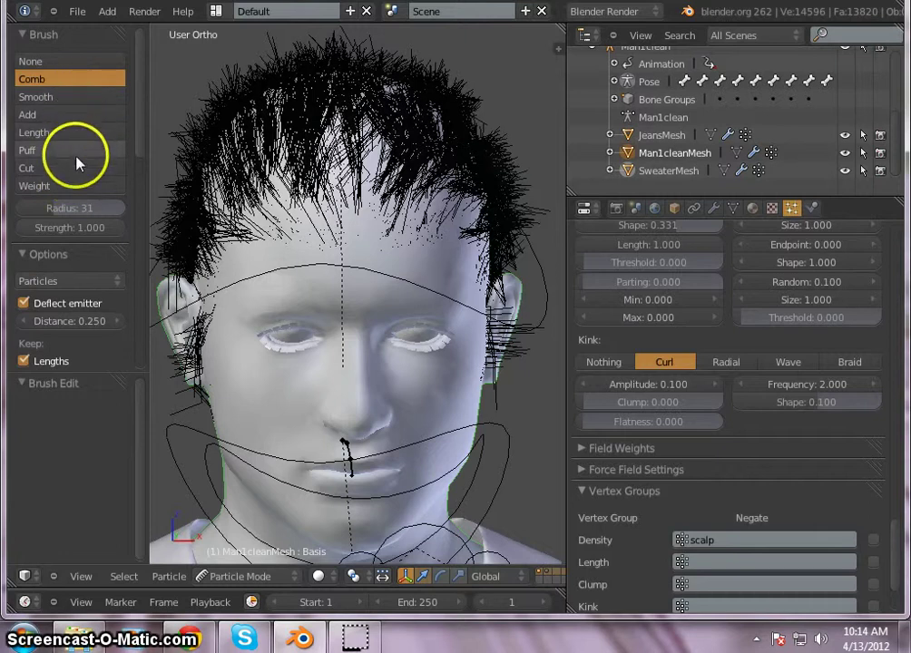
pyautogui.click(77, 153)
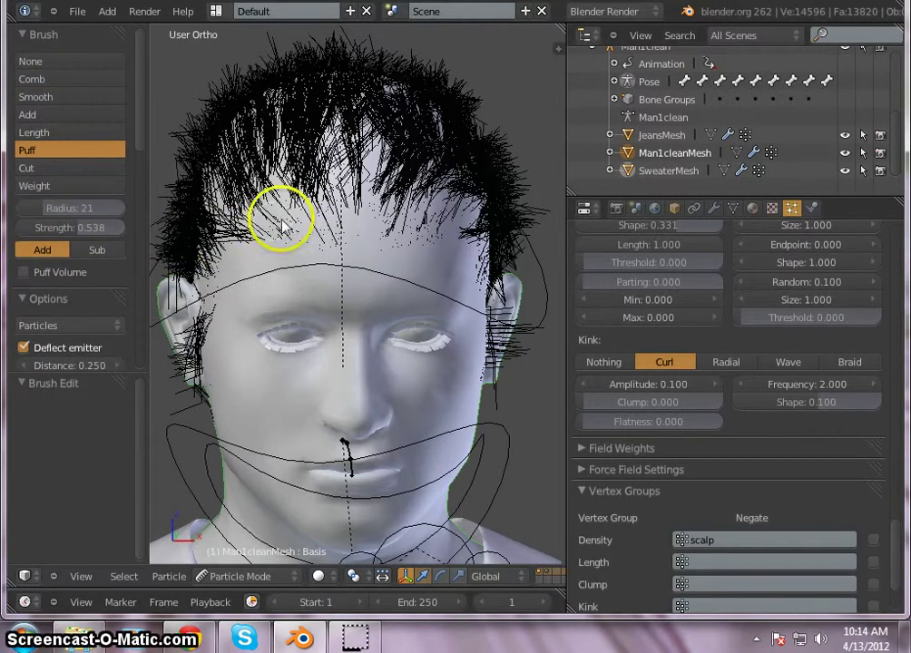
pyautogui.moveTo(345, 253)
pyautogui.mouseDown()
pyautogui.moveTo(334, 246)
pyautogui.moveTo(306, 259)
pyautogui.moveTo(379, 245)
pyautogui.mouseUp()
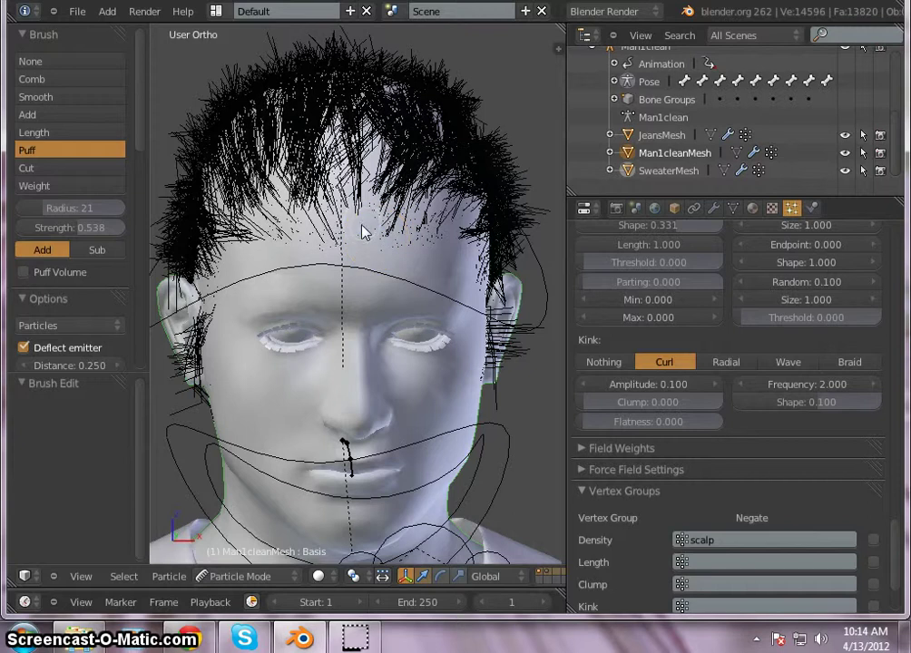
pyautogui.click(362, 233)
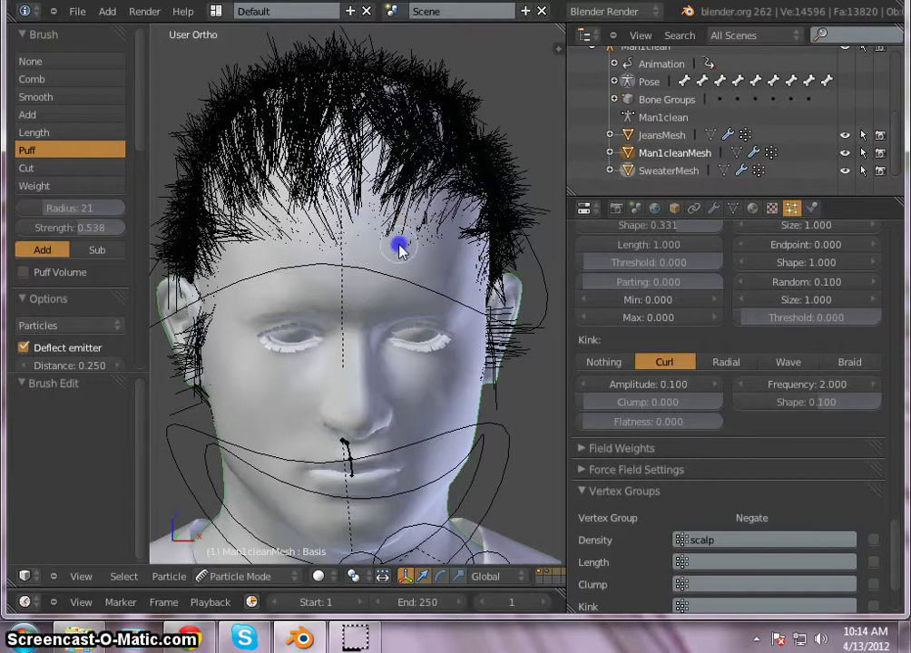
# - Lower Puff strength to 0.348, puff the hairline and crown, then view the side profile
pyautogui.click(77, 238)
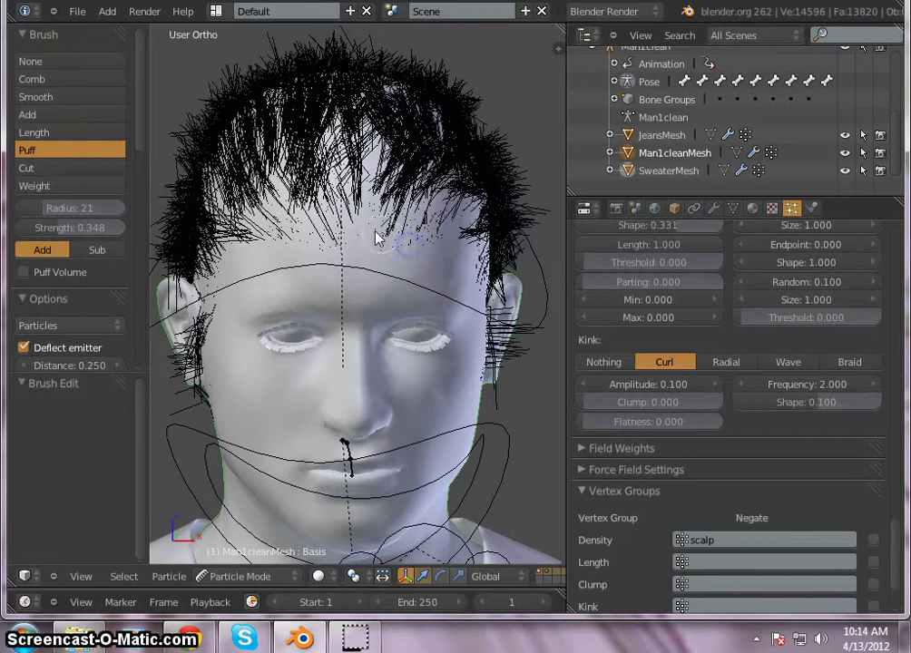
pyautogui.moveTo(341, 245)
pyautogui.mouseDown()
pyautogui.moveTo(300, 233)
pyautogui.moveTo(372, 234)
pyautogui.mouseUp()
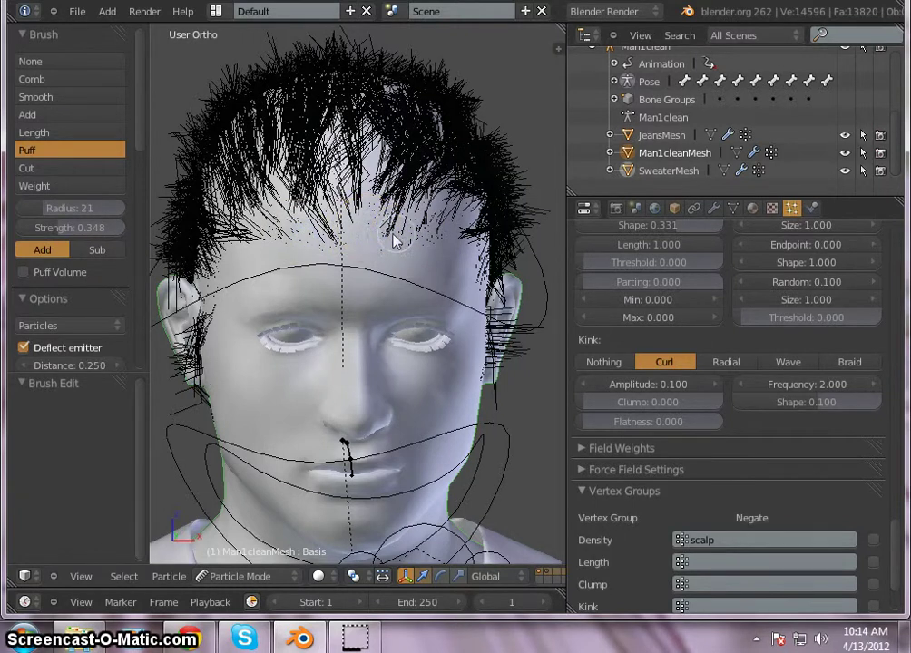
pyautogui.moveTo(367, 222); pyautogui.dragTo(374, 177)
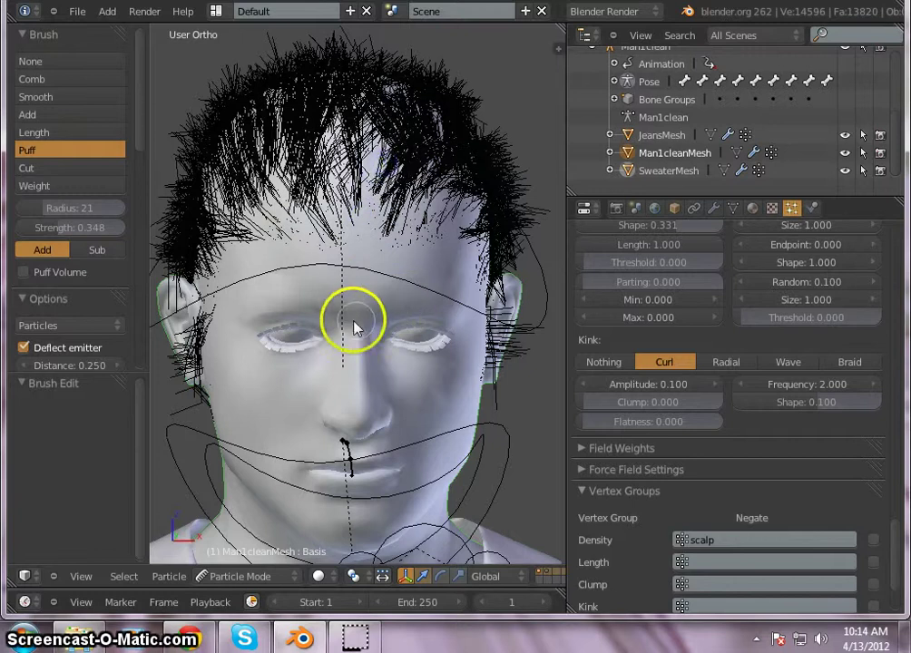
pyautogui.moveTo(355, 321); pyautogui.dragTo(515, 310, button='middle')
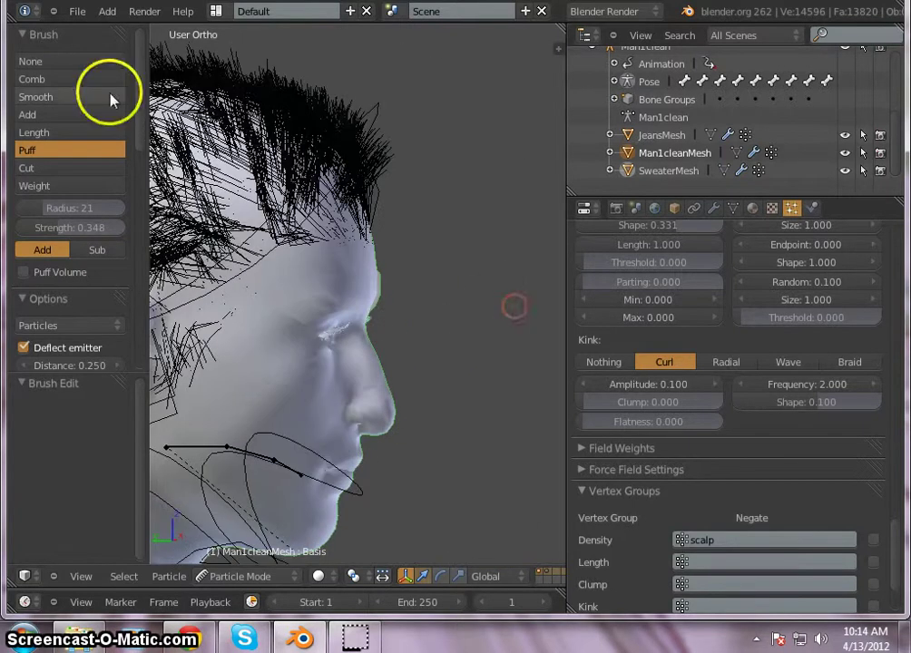
# - Comb the top and front strands back with the Comb brush (radius 31), then inspect from behind
pyautogui.click(71, 82)
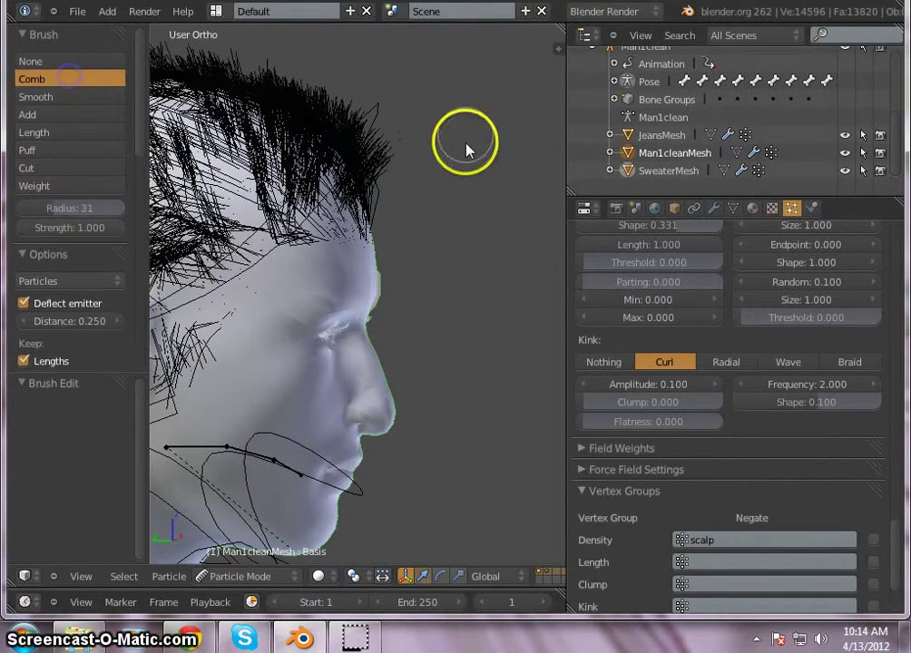
pyautogui.moveTo(422, 167); pyautogui.dragTo(348, 98)
pyautogui.moveTo(413, 157); pyautogui.dragTo(296, 82)
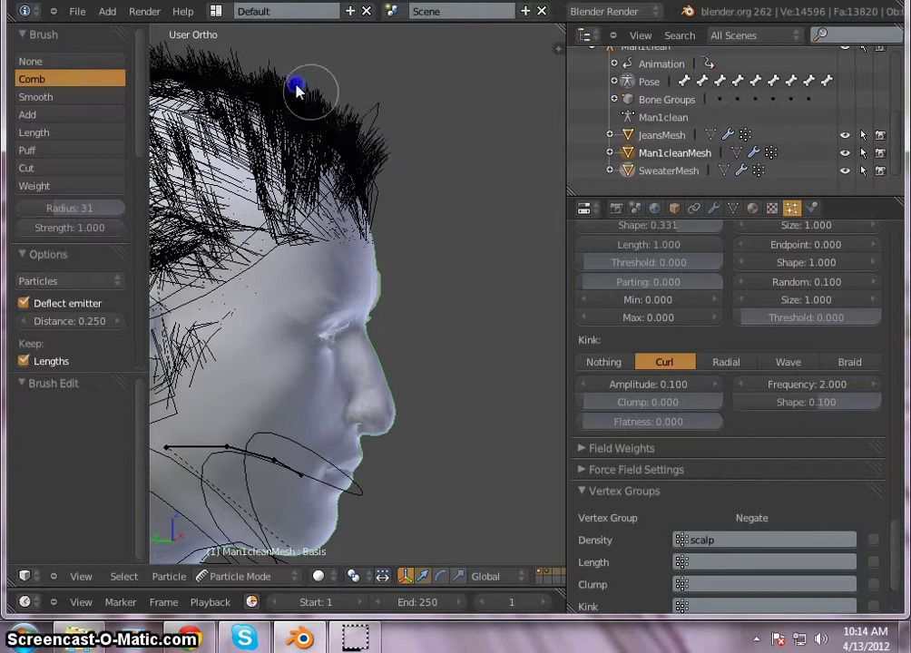
pyautogui.moveTo(386, 149); pyautogui.dragTo(348, 102)
pyautogui.moveTo(397, 137); pyautogui.dragTo(303, 92)
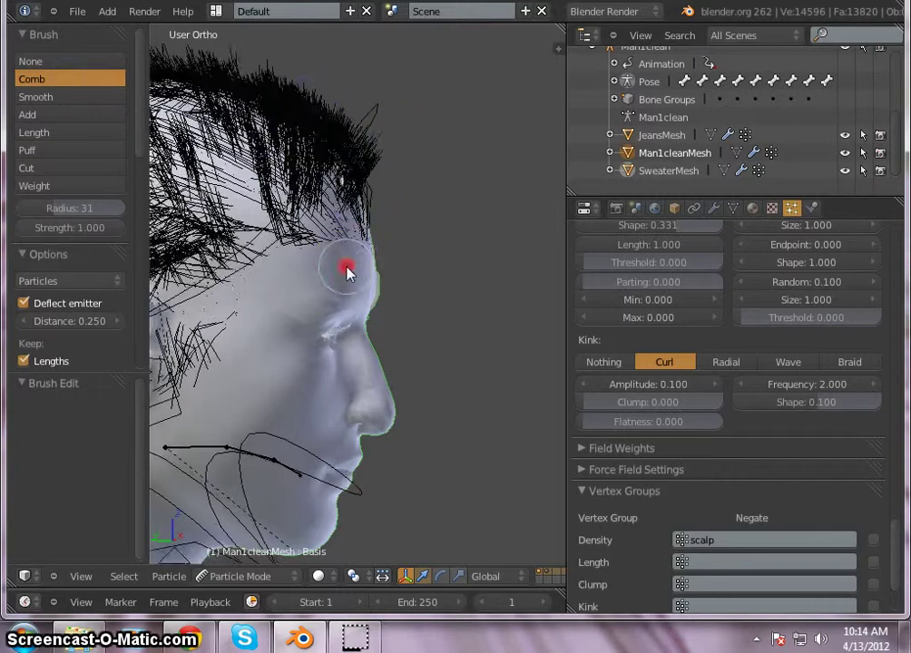
pyautogui.moveTo(346, 264); pyautogui.dragTo(549, 290, button='middle')
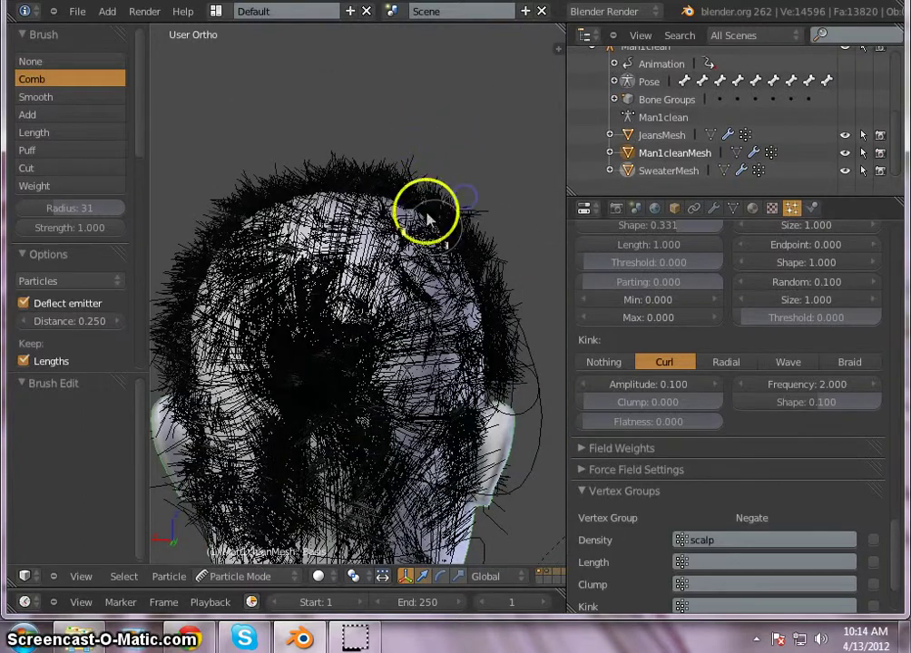
pyautogui.moveTo(406, 336)
pyautogui.mouseDown(button='middle')
pyautogui.moveTo(448, 348)
pyautogui.moveTo(237, 374)
pyautogui.moveTo(306, 379)
pyautogui.moveTo(230, 371)
pyautogui.moveTo(319, 319)
pyautogui.moveTo(459, 422)
pyautogui.moveTo(487, 394)
pyautogui.moveTo(447, 387)
pyautogui.moveTo(422, 301)
pyautogui.mouseUp(button='middle')
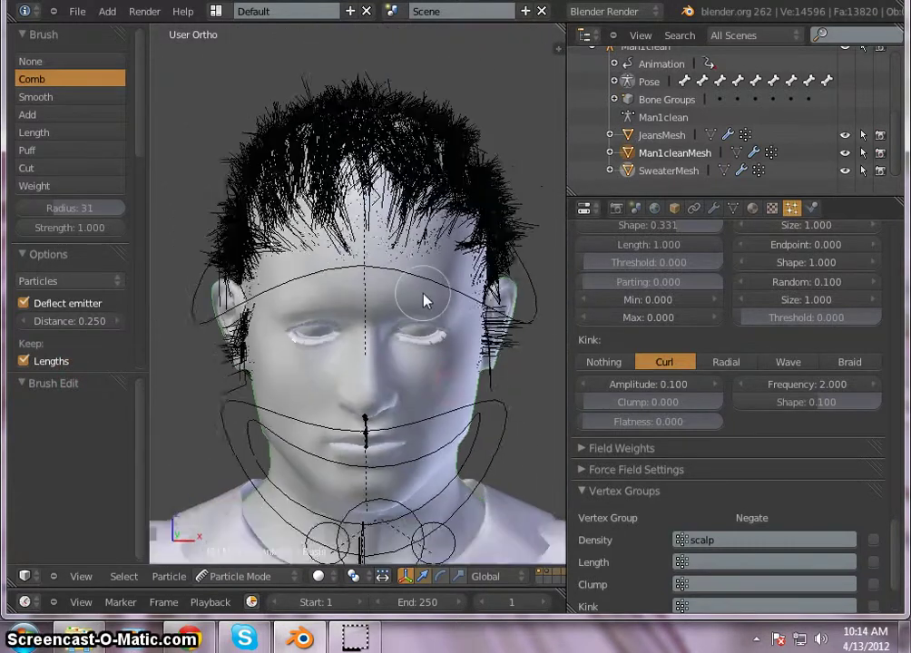
# - Render the scene as an image from the Render properties tab
pyautogui.click(616, 207)
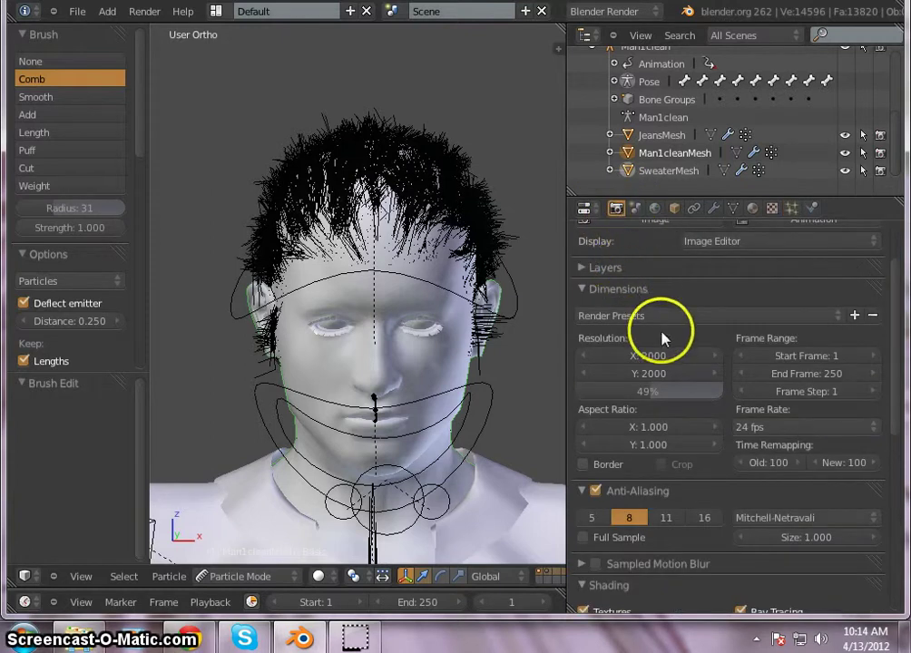
pyautogui.scroll(2, 642, 308)
pyautogui.click(663, 288)
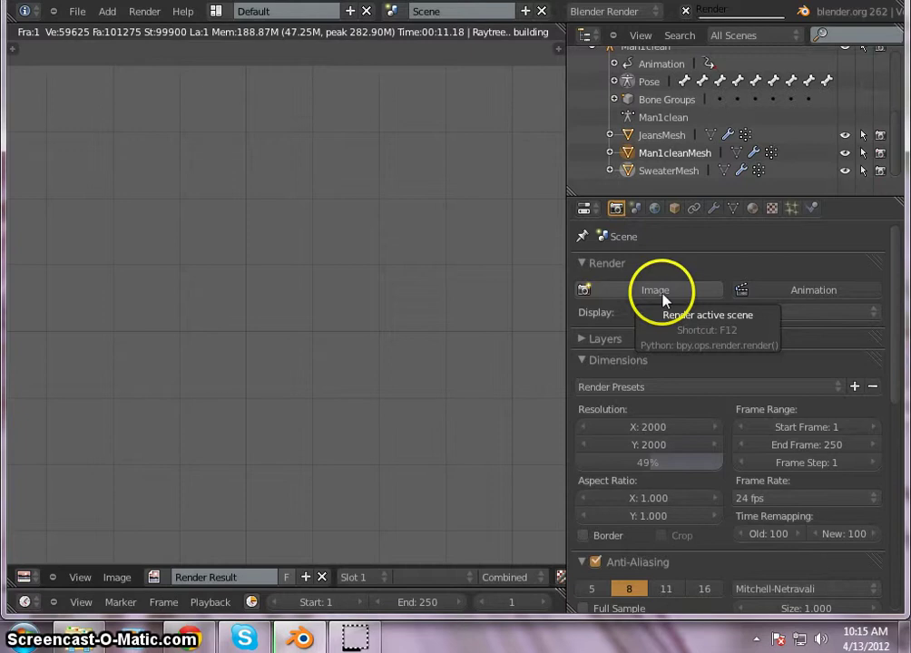
# - Zoom and pan the Render Result to centre the man's face, then return to the particle settings
pyautogui.scroll(1, 254, 263)
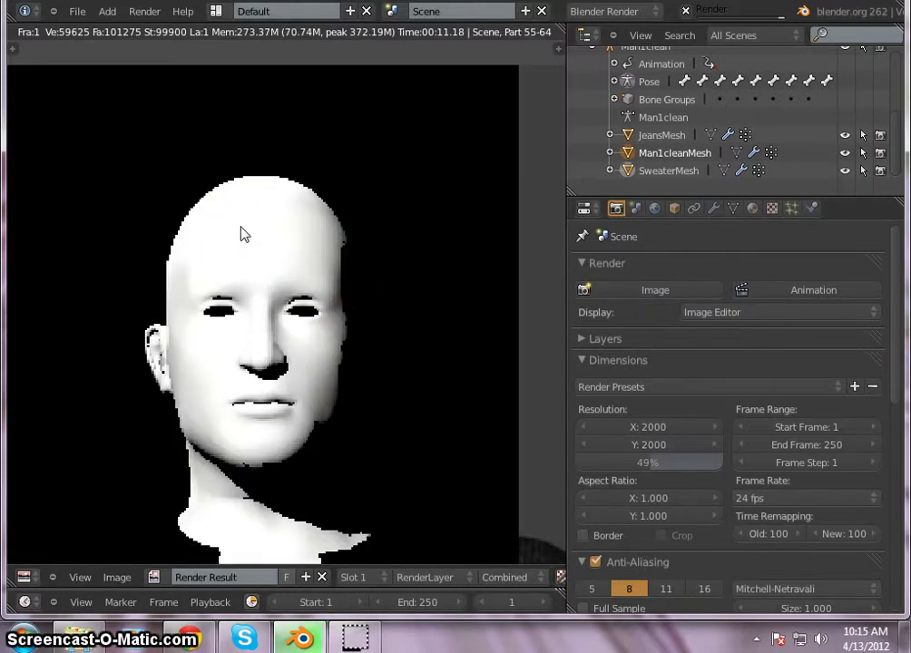
pyautogui.scroll(-2, 328, 102)
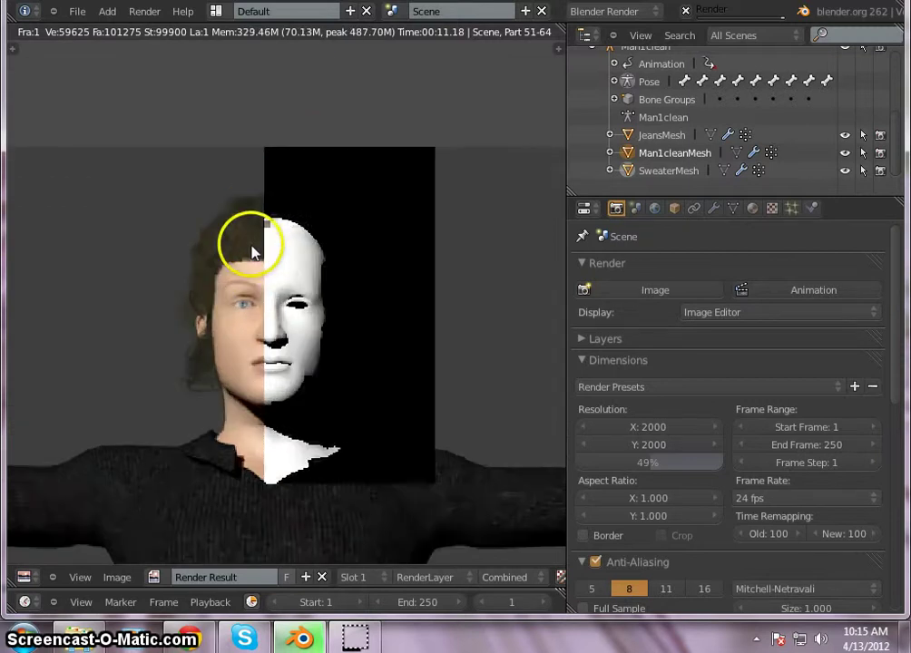
pyautogui.scroll(3, 224, 223)
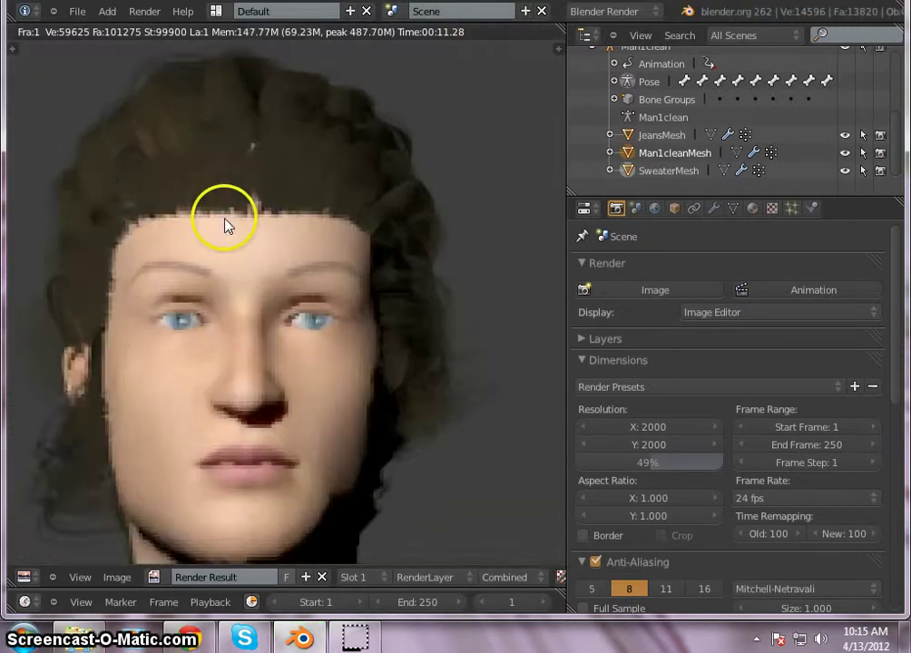
pyautogui.scroll(-4, 223, 221)
pyautogui.scroll(3, 207, 195)
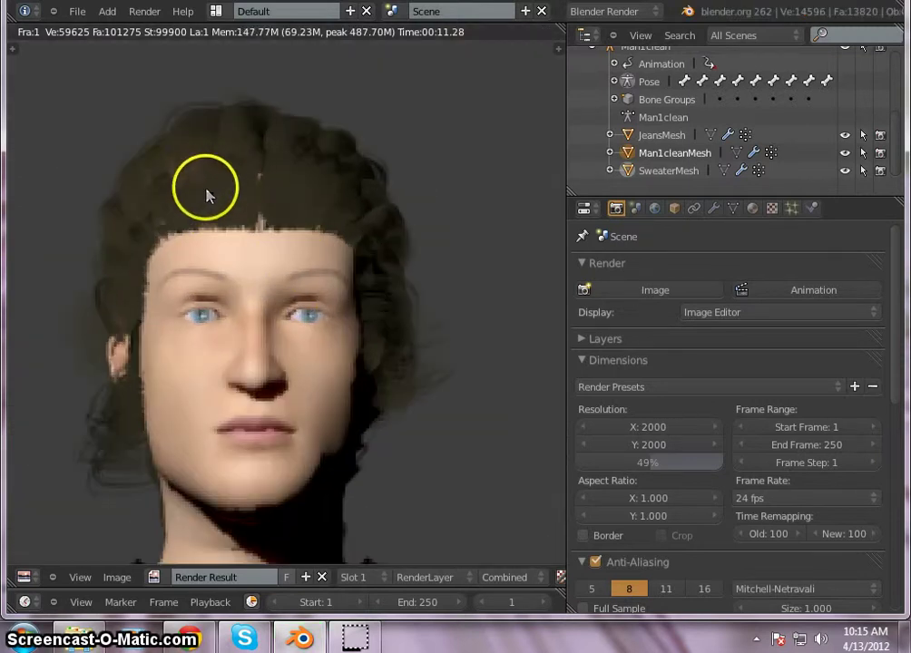
pyautogui.scroll(-1, 201, 198)
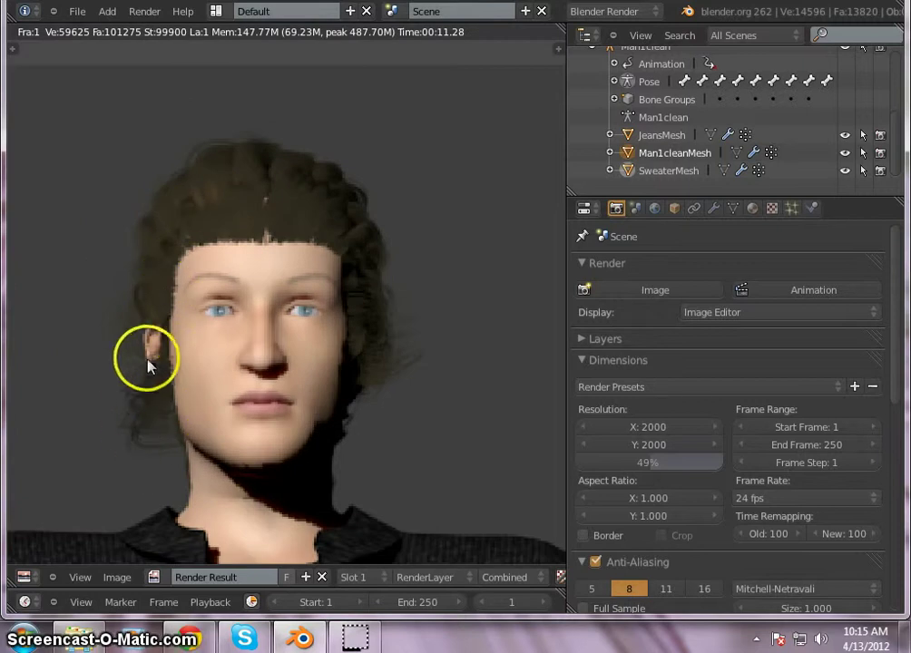
pyautogui.moveTo(218, 360)
pyautogui.mouseDown(button='middle')
pyautogui.moveTo(247, 361)
pyautogui.moveTo(112, 350)
pyautogui.mouseUp(button='middle')
pyautogui.scroll(2, 189, 254)
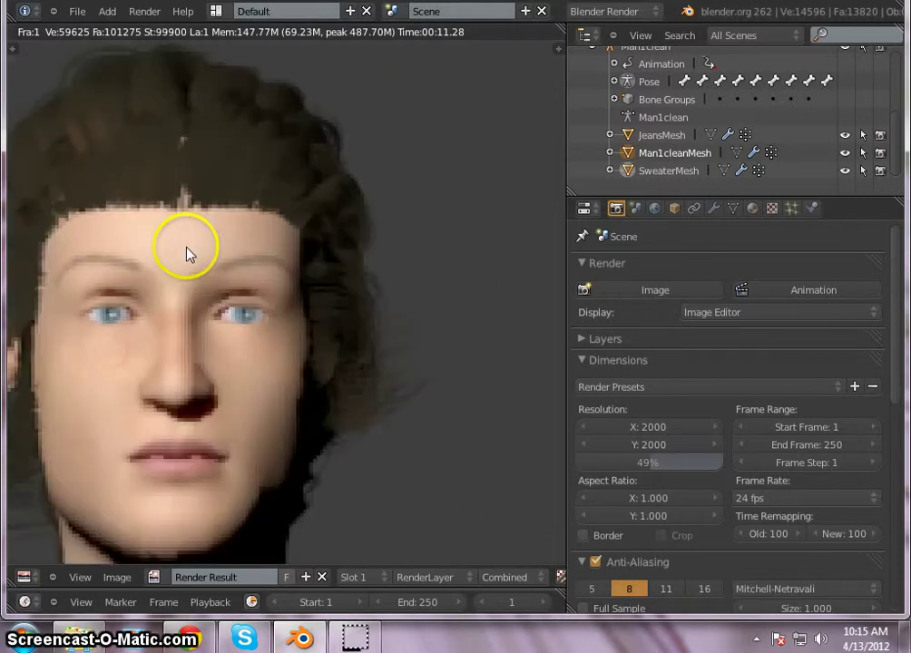
pyautogui.scroll(-3, 192, 273)
pyautogui.scroll(4, 233, 304)
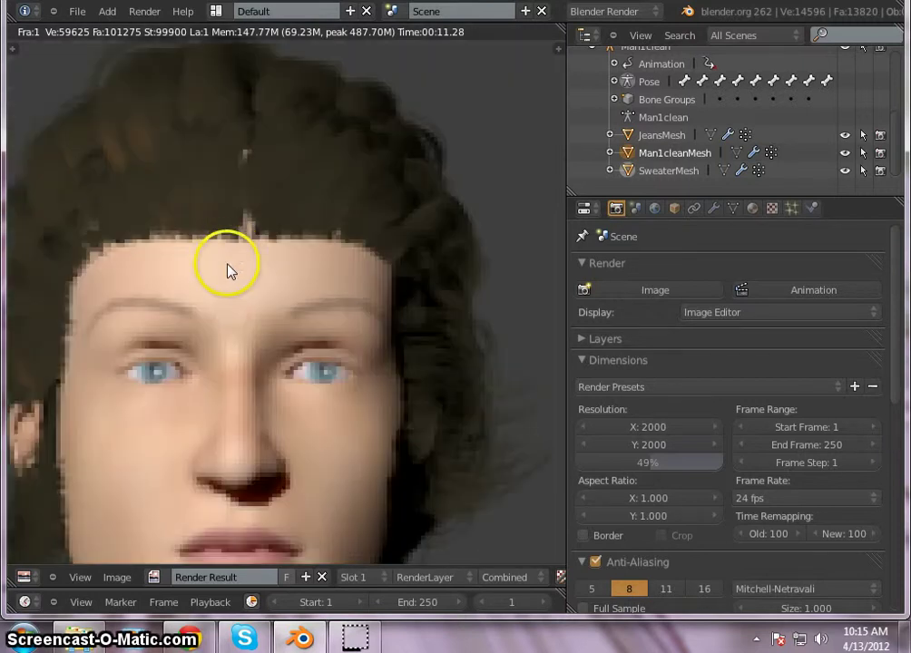
pyautogui.scroll(-2, 228, 269)
pyautogui.scroll(-1, 234, 267)
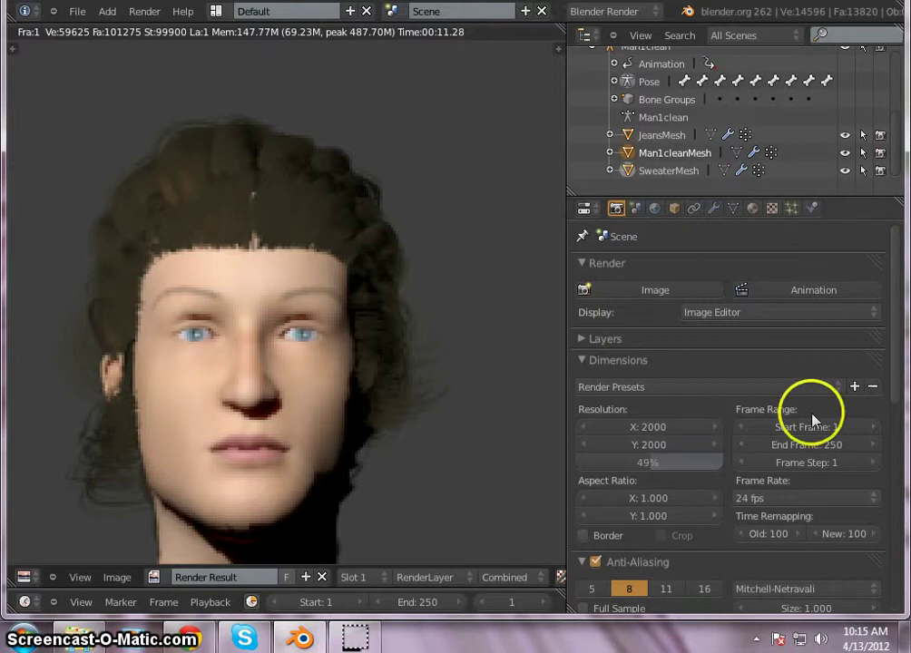
pyautogui.click(791, 208)
# - Back in the 3D View, set the child hair's Curl Kink Shape to 0.010
pyautogui.click(27, 579)
pyautogui.click(47, 560)
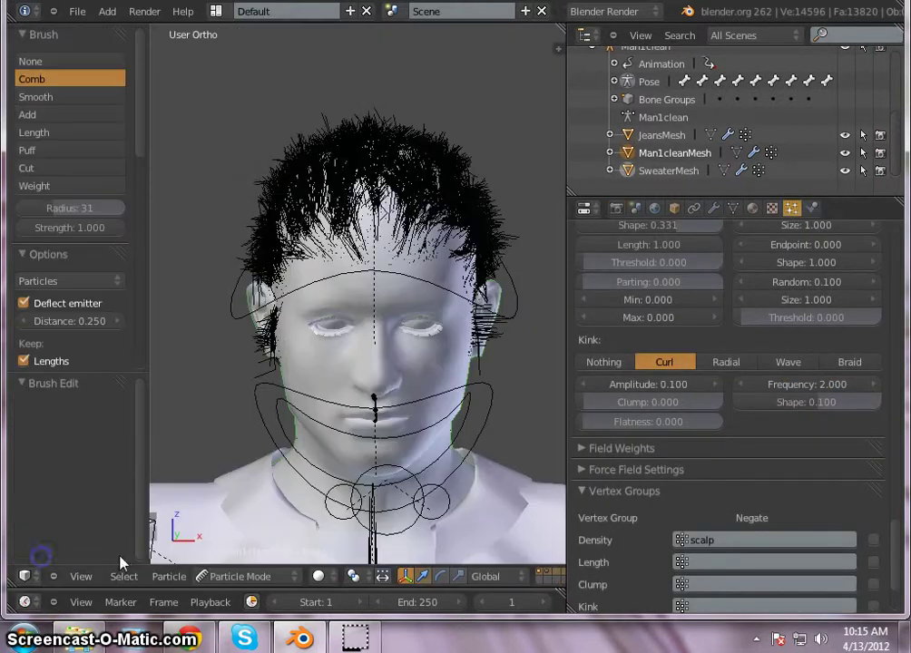
pyautogui.scroll(-2, 834, 443)
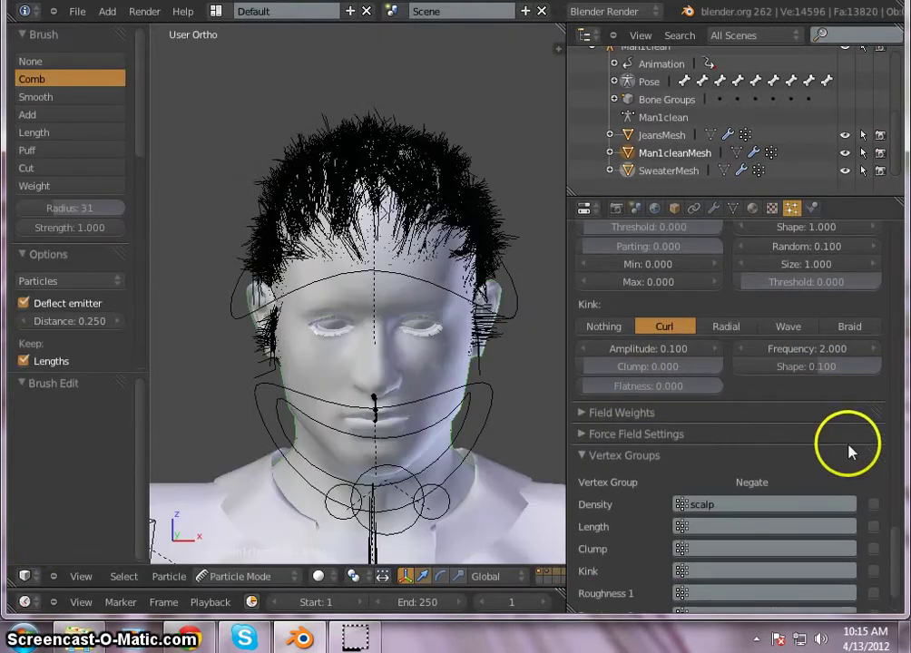
pyautogui.click(816, 367)
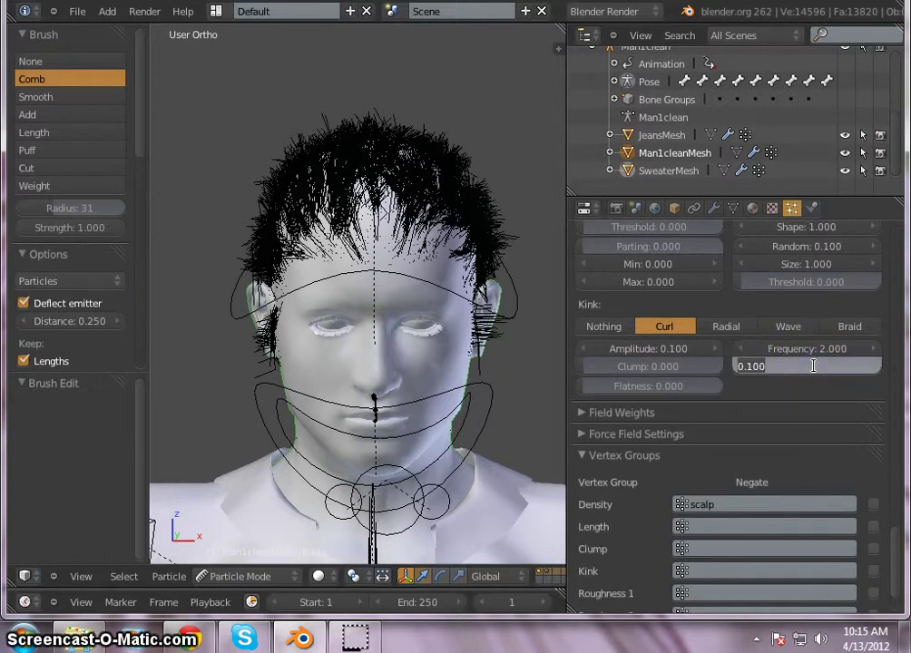
pyautogui.write('.01')
pyautogui.click(777, 393)
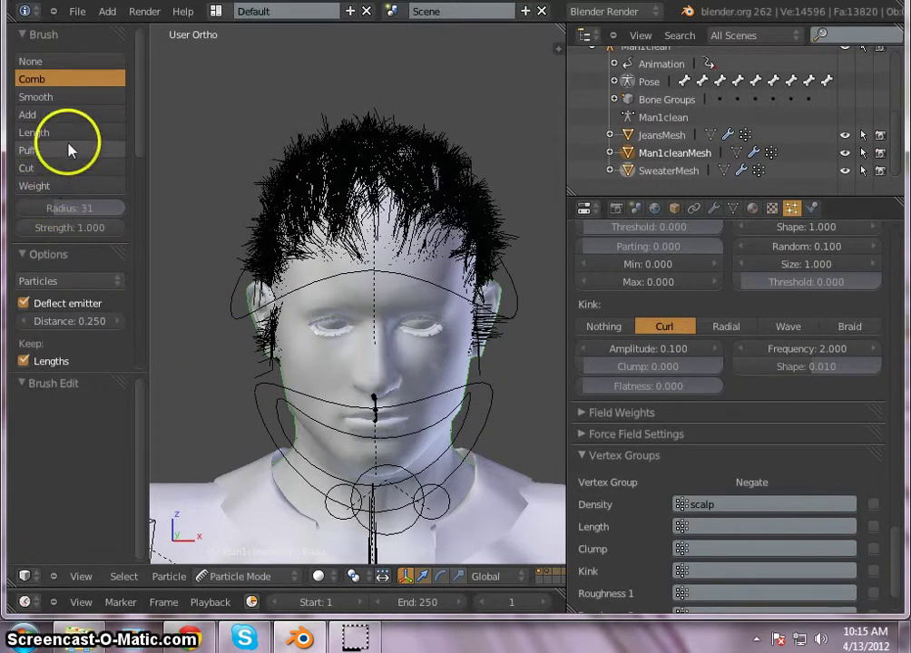
# - With the Cut brush at radius 16, trim the stray strands around the first ear
pyautogui.click(65, 173)
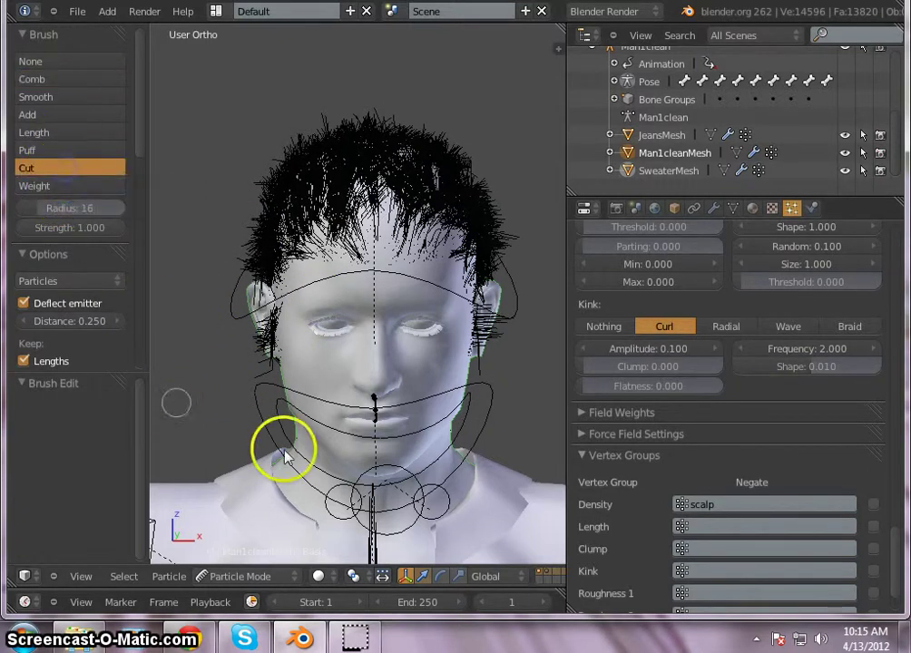
pyautogui.moveTo(259, 440); pyautogui.dragTo(431, 425, button='middle')
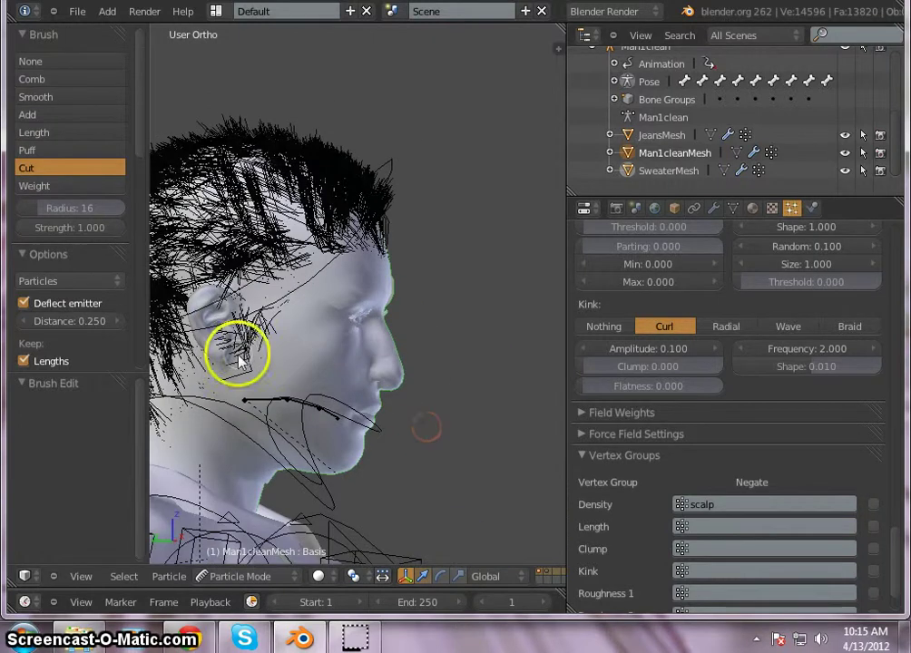
pyautogui.moveTo(245, 358); pyautogui.dragTo(253, 360, button='middle')
pyautogui.moveTo(272, 348)
pyautogui.mouseDown()
pyautogui.moveTo(264, 344)
pyautogui.moveTo(361, 385)
pyautogui.mouseUp()
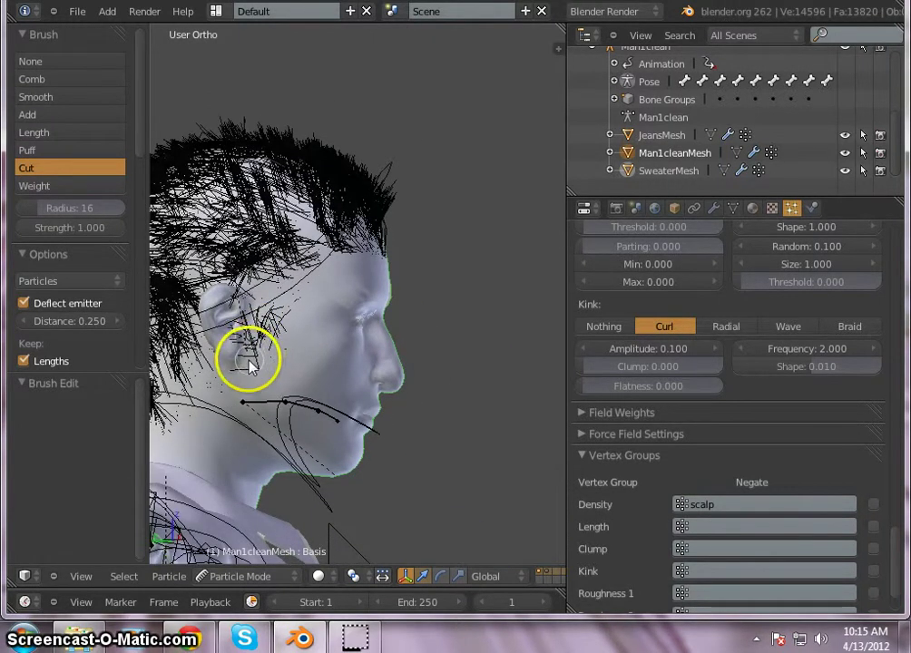
pyautogui.moveTo(361, 384)
pyautogui.mouseDown(button='middle')
pyautogui.moveTo(193, 390)
pyautogui.moveTo(421, 400)
pyautogui.moveTo(302, 410)
pyautogui.mouseUp(button='middle')
pyautogui.moveTo(559, 349); pyautogui.dragTo(517, 363)
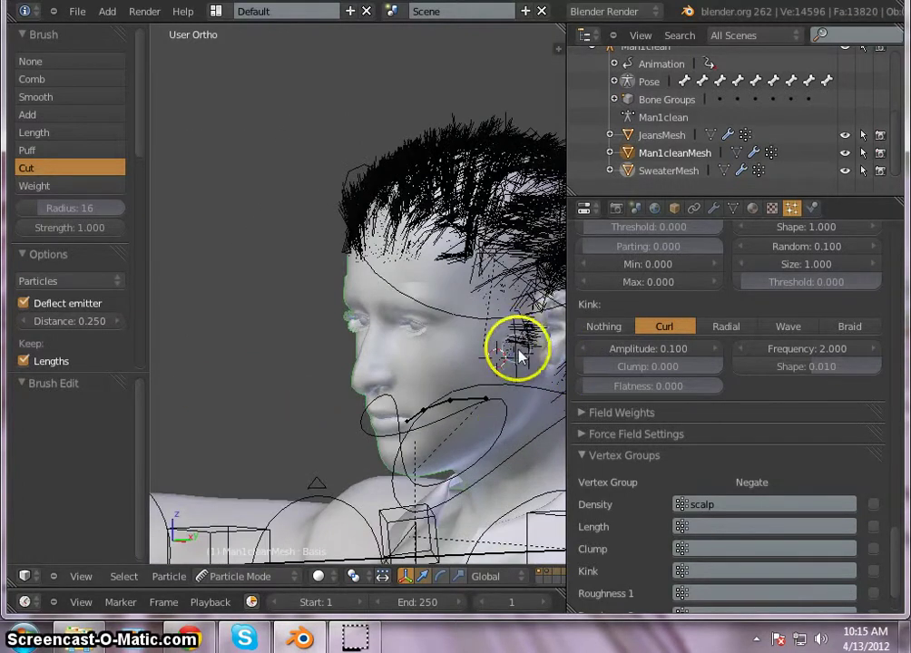
pyautogui.moveTo(516, 364); pyautogui.dragTo(516, 358, button='right')
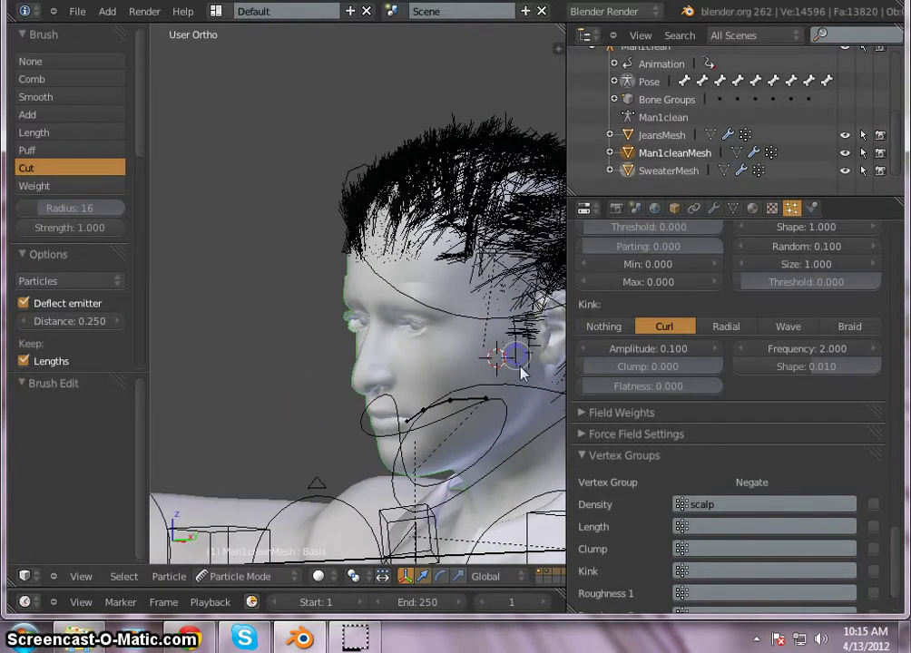
# - Trim the stray strands beside the right ear, then check the side and back of the head
pyautogui.moveTo(390, 387)
pyautogui.mouseDown(button='middle')
pyautogui.moveTo(512, 380)
pyautogui.moveTo(483, 374)
pyautogui.mouseUp(button='middle')
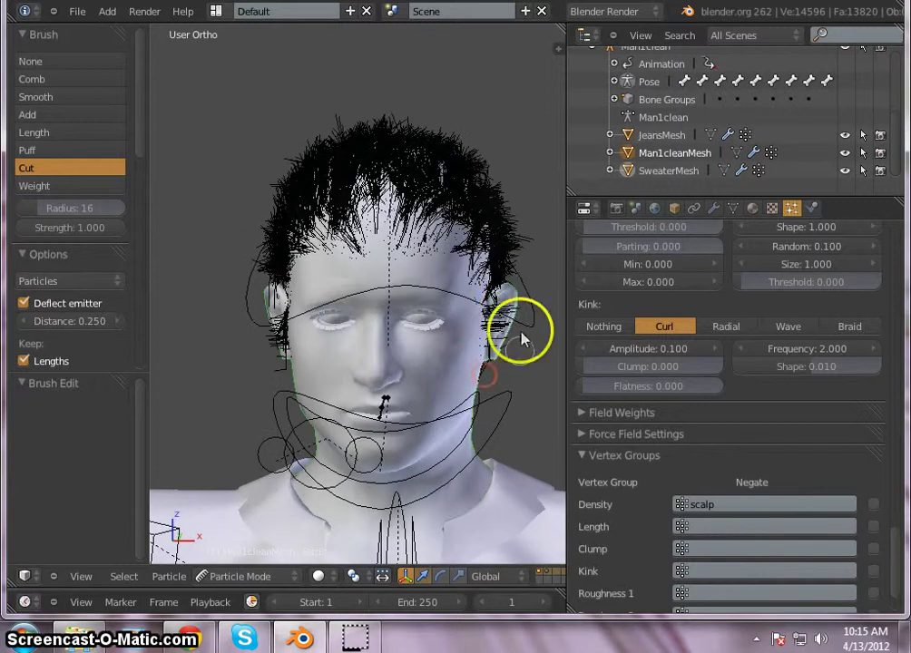
pyautogui.moveTo(518, 326); pyautogui.dragTo(511, 313)
pyautogui.click(508, 426)
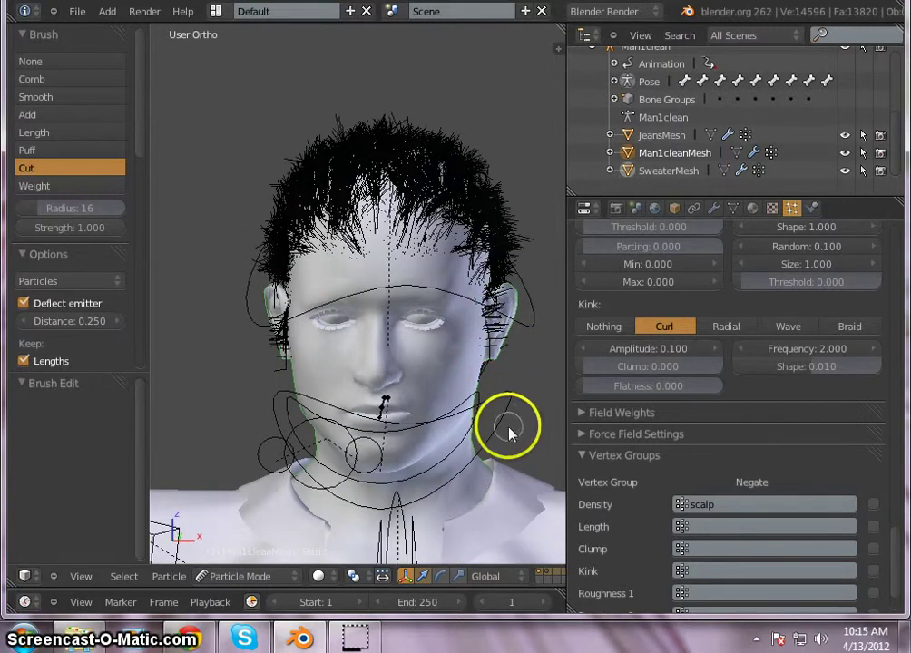
pyautogui.moveTo(508, 426); pyautogui.dragTo(441, 413, button='middle')
pyautogui.click(524, 412)
pyautogui.moveTo(524, 413); pyautogui.dragTo(365, 405, button='middle')
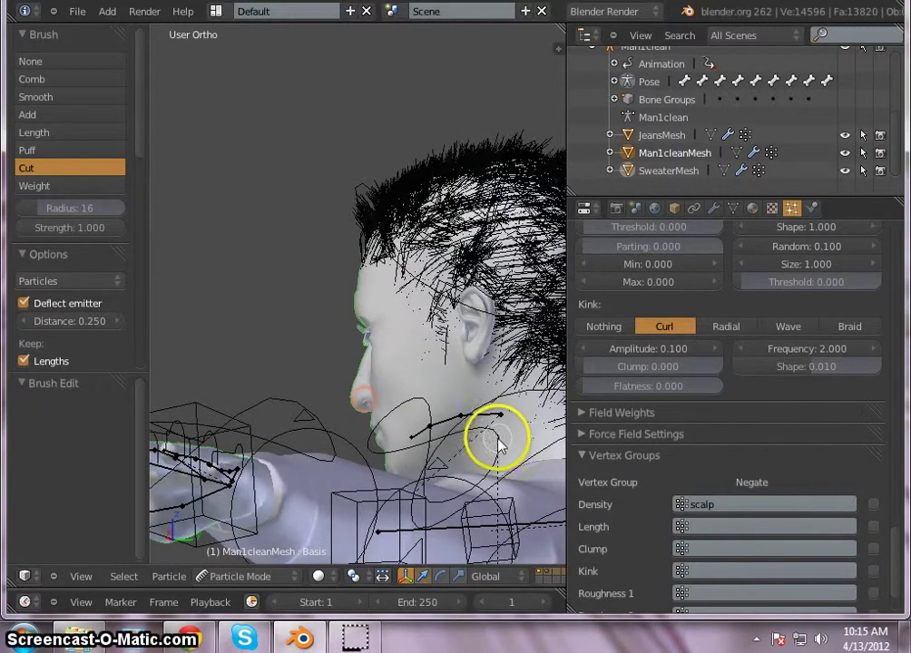
pyautogui.moveTo(498, 436)
pyautogui.mouseDown(button='middle')
pyautogui.moveTo(350, 417)
pyautogui.moveTo(329, 436)
pyautogui.moveTo(341, 446)
pyautogui.moveTo(326, 463)
pyautogui.moveTo(560, 466)
pyautogui.moveTo(422, 387)
pyautogui.moveTo(535, 480)
pyautogui.moveTo(530, 413)
pyautogui.moveTo(535, 420)
pyautogui.mouseUp(button='middle')
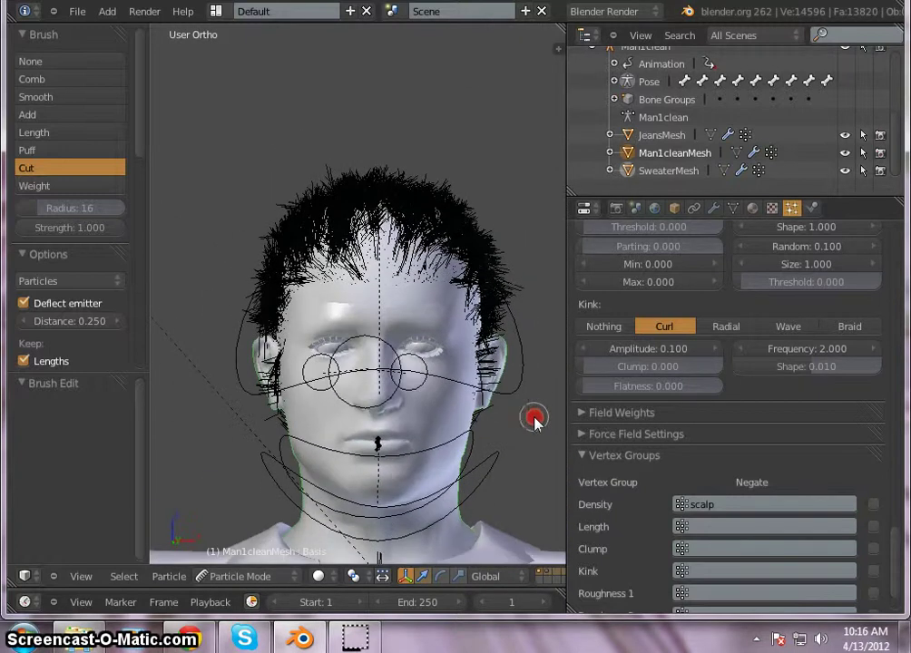
# - Set the child hair's Clump Shape to 0.100 and begin entering a new Clump amount
pyautogui.scroll(3, 800, 352)
pyautogui.scroll(2, 791, 380)
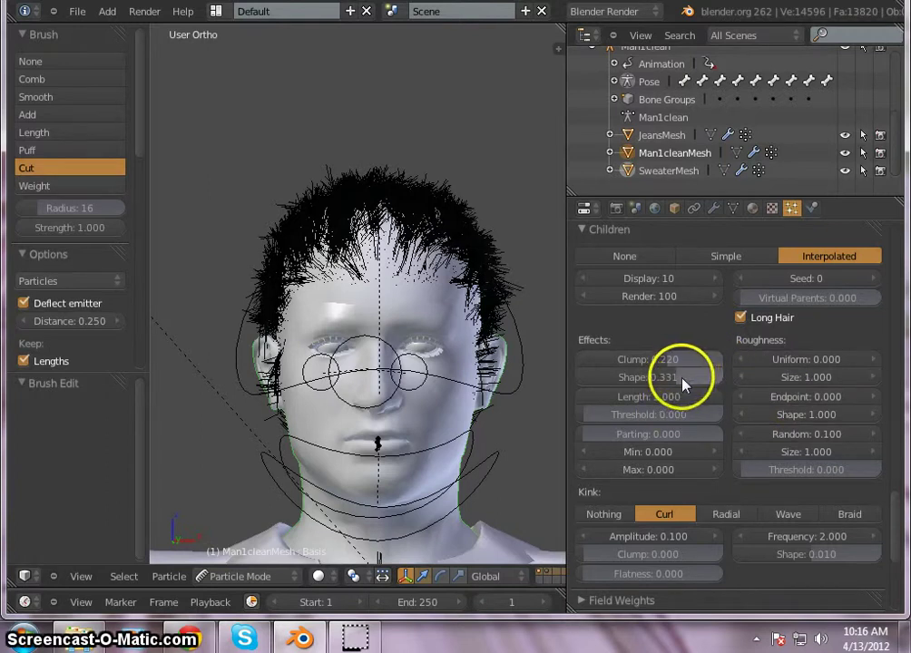
pyautogui.moveTo(681, 376)
pyautogui.mouseDown()
pyautogui.moveTo(678, 384)
pyautogui.moveTo(651, 383)
pyautogui.mouseUp()
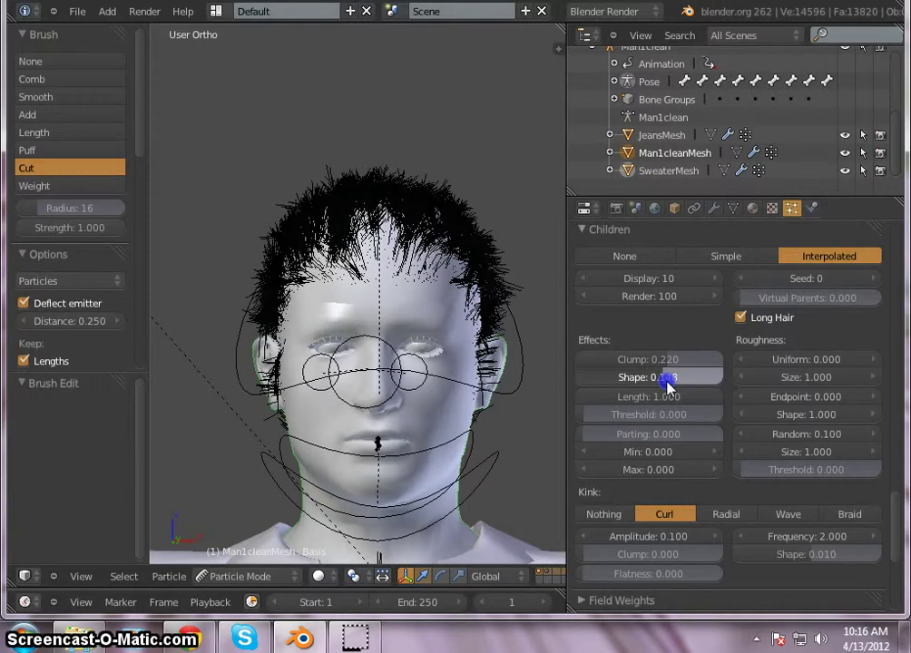
pyautogui.moveTo(662, 385); pyautogui.dragTo(666, 387)
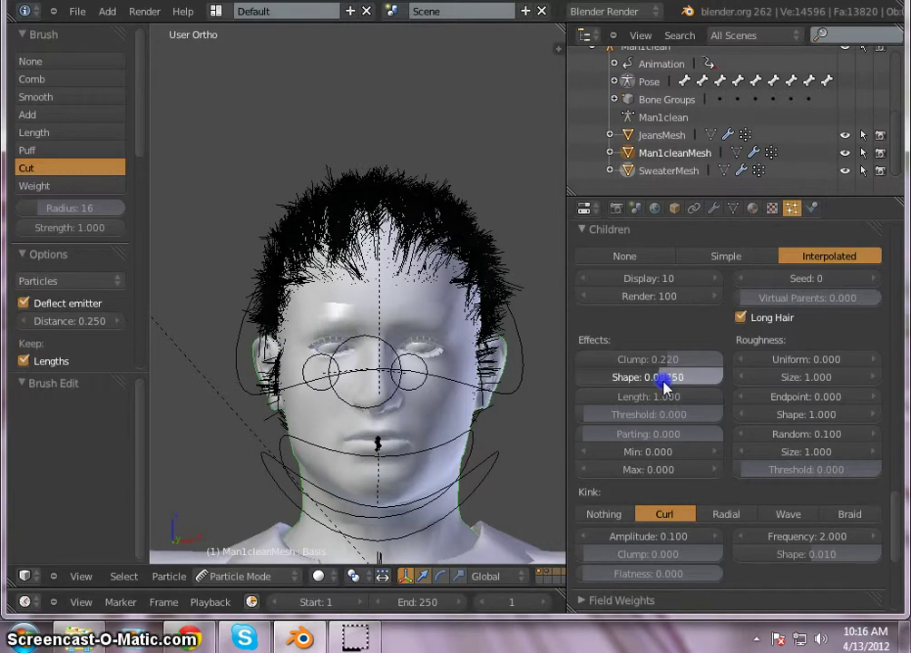
pyautogui.click(663, 377)
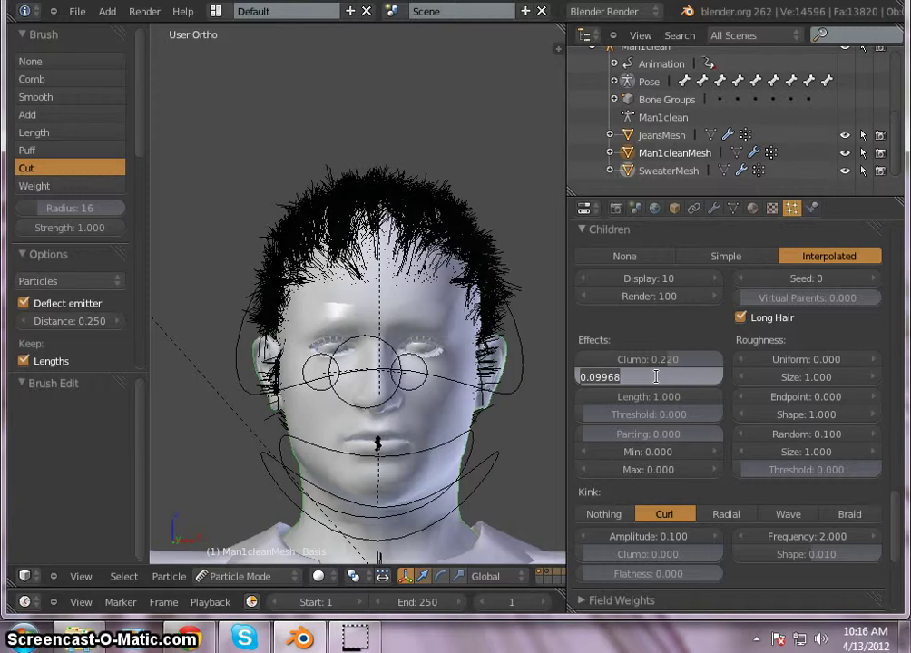
pyautogui.write('.1')
pyautogui.press('Return')
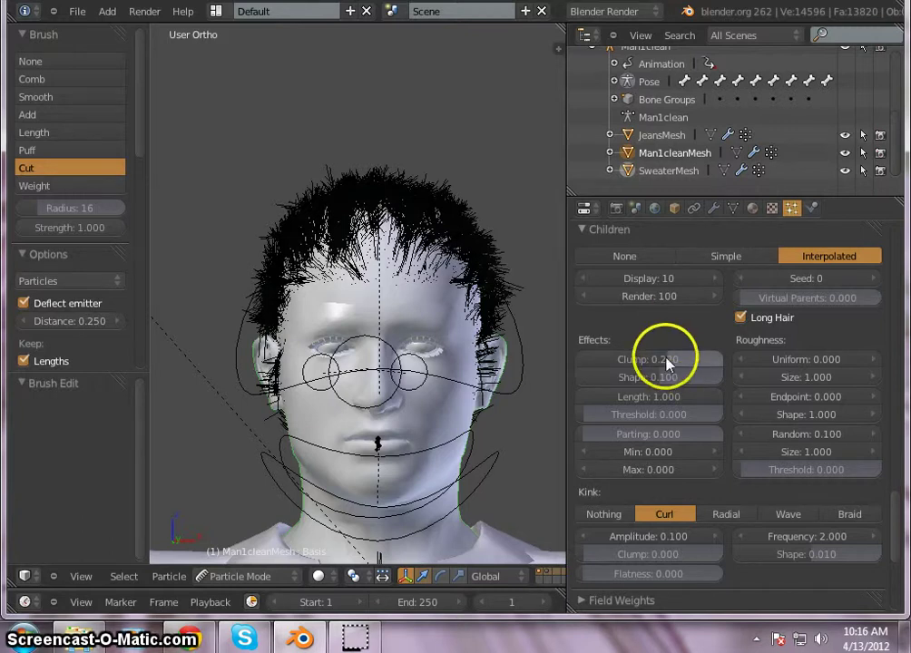
pyautogui.moveTo(666, 360)
pyautogui.mouseDown()
pyautogui.moveTo(677, 363)
pyautogui.moveTo(655, 362)
pyautogui.moveTo(695, 366)
pyautogui.moveTo(663, 360)
pyautogui.moveTo(680, 360)
pyautogui.mouseUp()
pyautogui.click(679, 360)
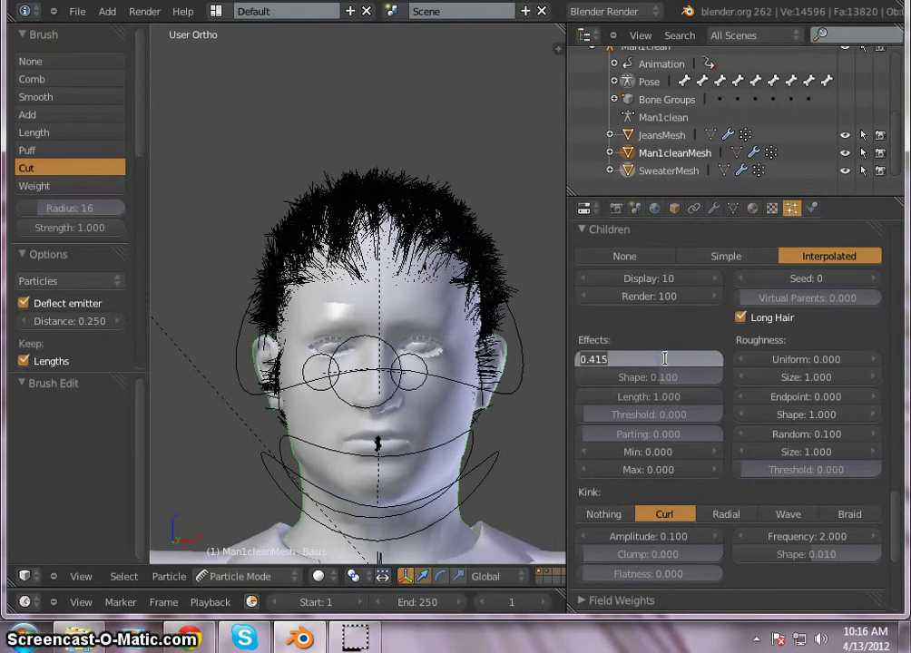
# - Confirm a Clump amount of 0.500 and render the current frame as an image
pyautogui.click(660, 329)
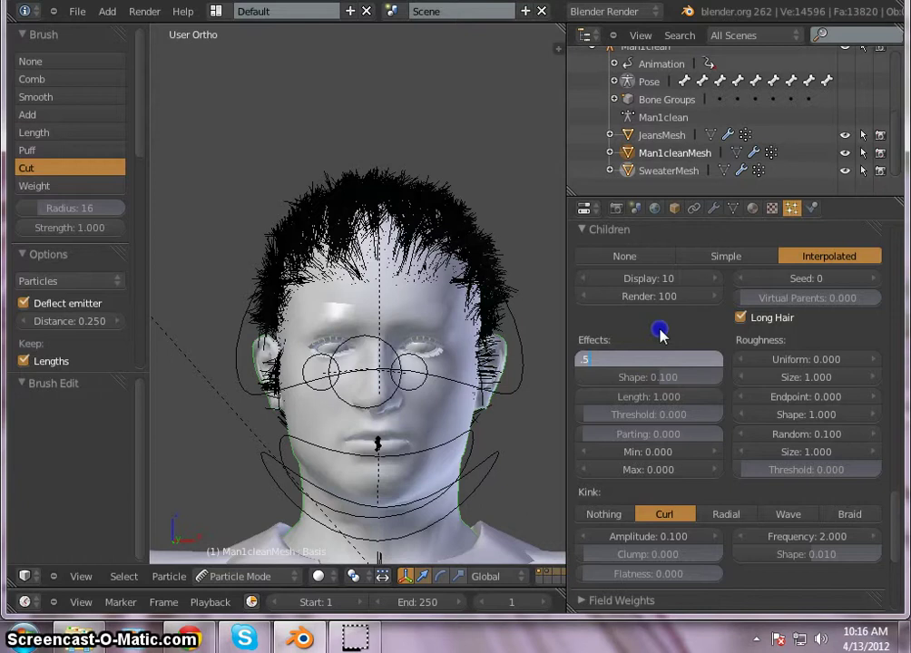
pyautogui.click(617, 207)
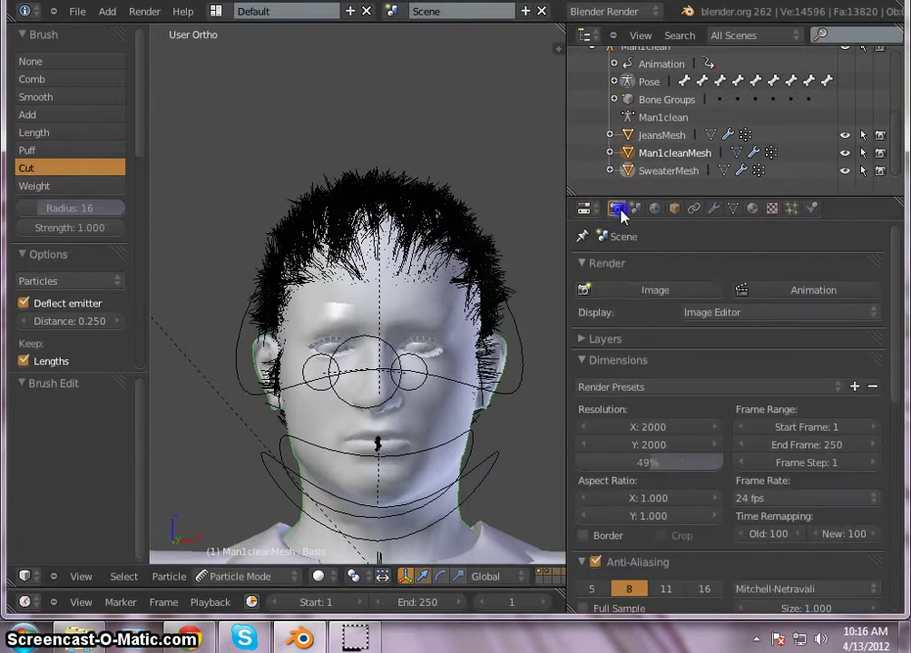
pyautogui.click(646, 290)
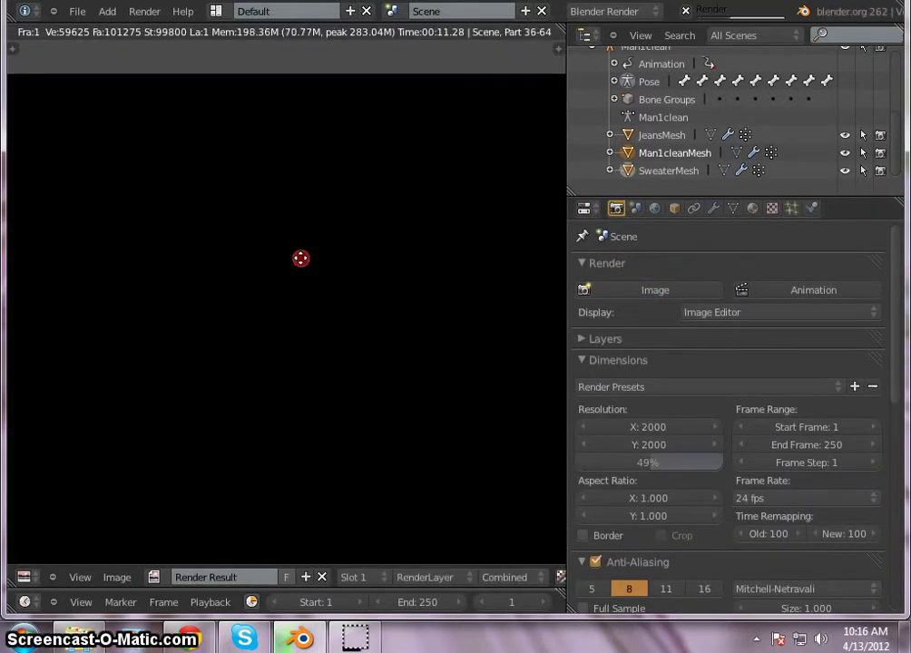
# - Zoom into the render and shift the man's face higher to examine the clumped hair
pyautogui.scroll(3, 290, 359)
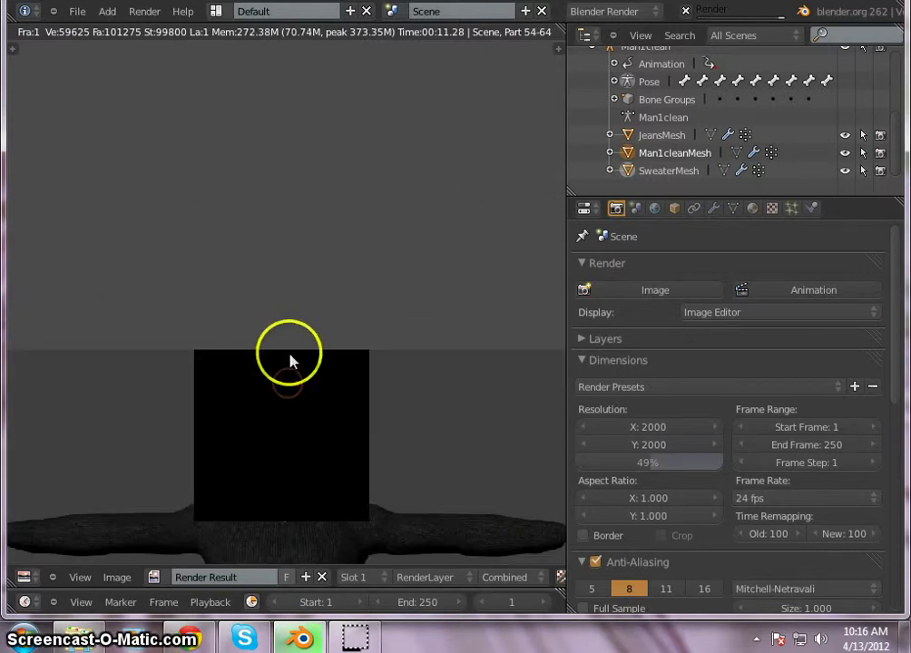
pyautogui.scroll(3, 283, 308)
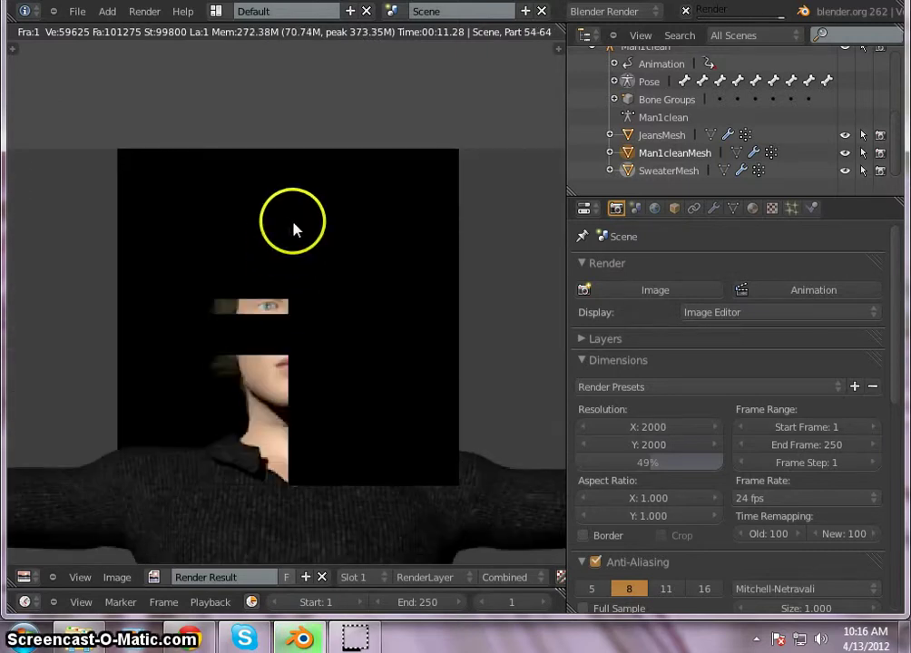
pyautogui.scroll(1, 293, 217)
pyautogui.scroll(1, 299, 238)
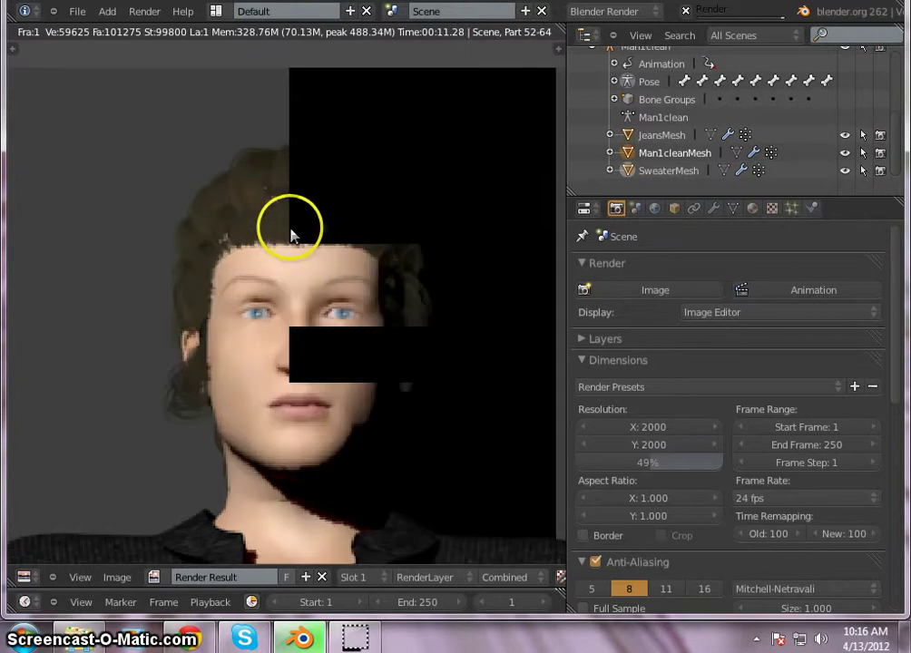
pyautogui.scroll(2, 308, 266)
pyautogui.scroll(1, 288, 264)
pyautogui.scroll(1, 288, 264)
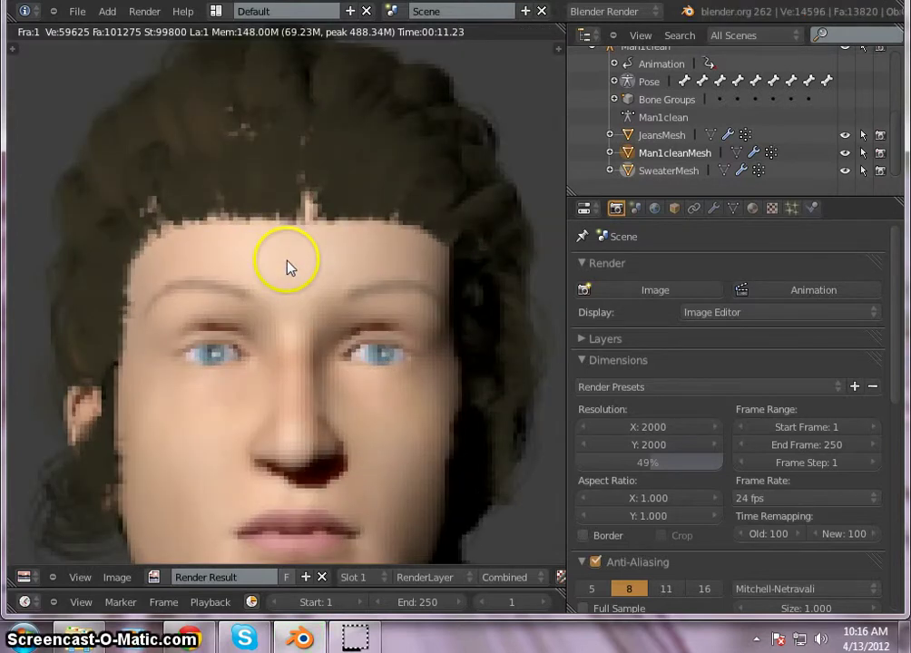
pyautogui.scroll(-5, 305, 324)
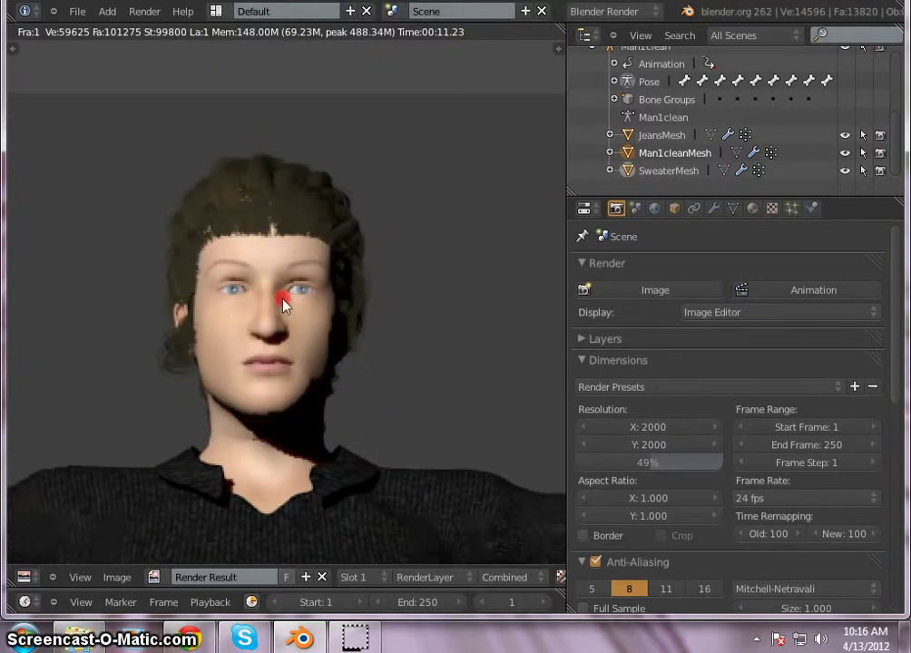
pyautogui.scroll(3, 194, 279)
pyautogui.scroll(1, 274, 266)
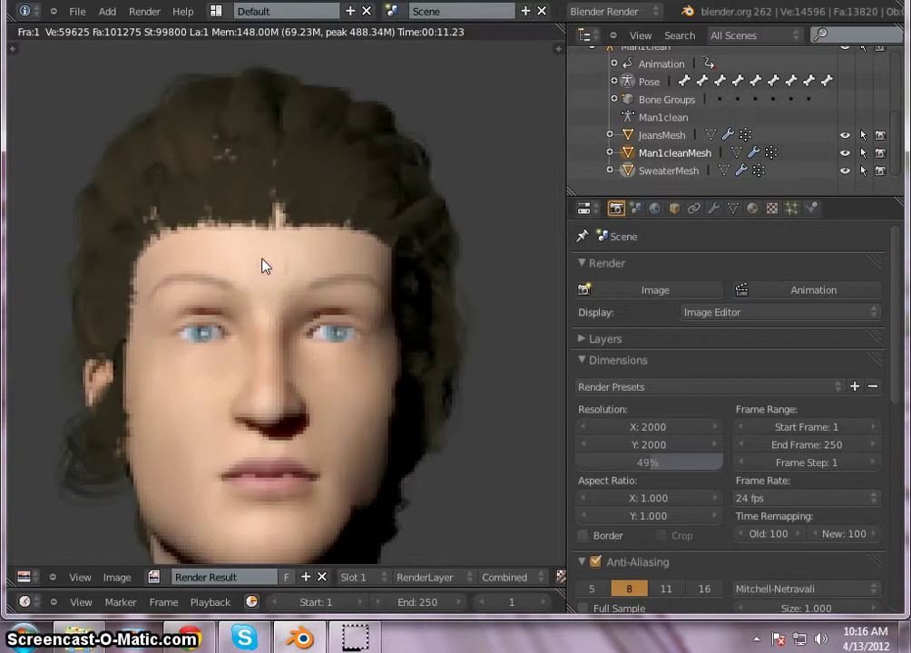
pyautogui.moveTo(256, 323); pyautogui.dragTo(302, 238, button='middle')
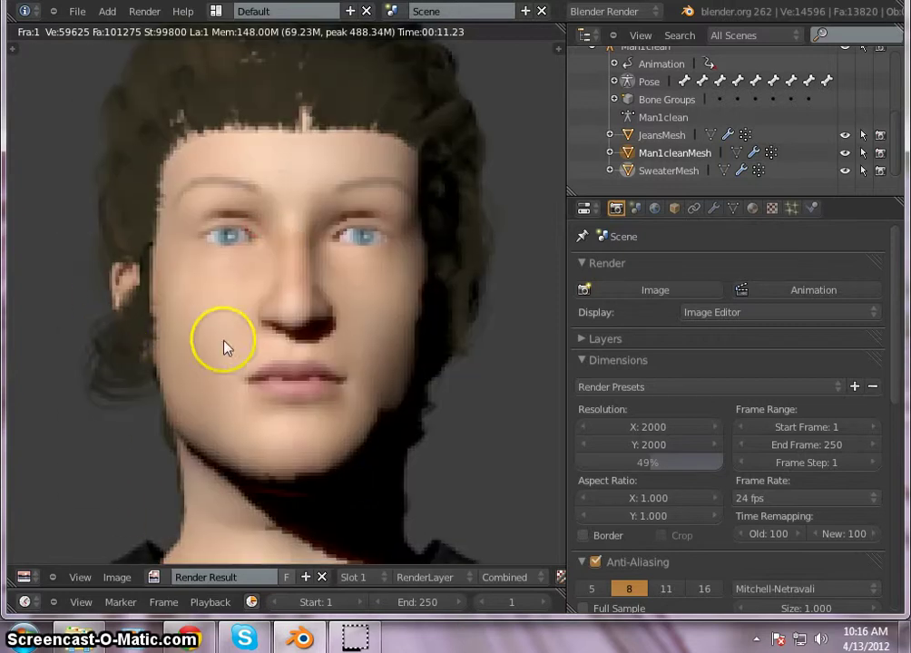
# - Zoom back out, move the face lower in view, and open the editor-type menu
pyautogui.scroll(-1, 245, 317)
pyautogui.scroll(-2, 272, 301)
pyautogui.scroll(2, 289, 307)
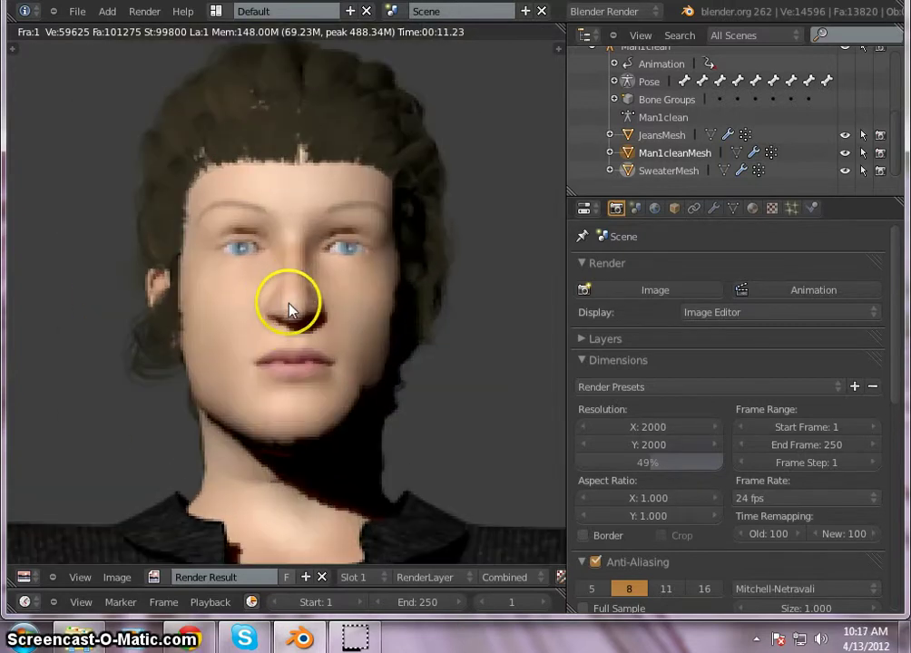
pyautogui.scroll(-1, 766, 408)
pyautogui.scroll(-1, 749, 446)
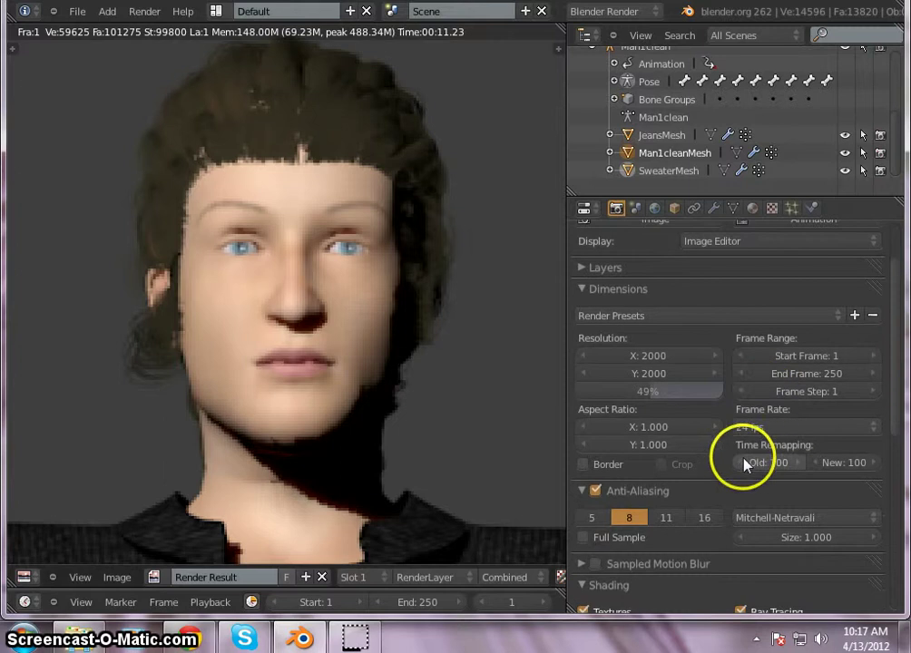
pyautogui.scroll(1, 737, 449)
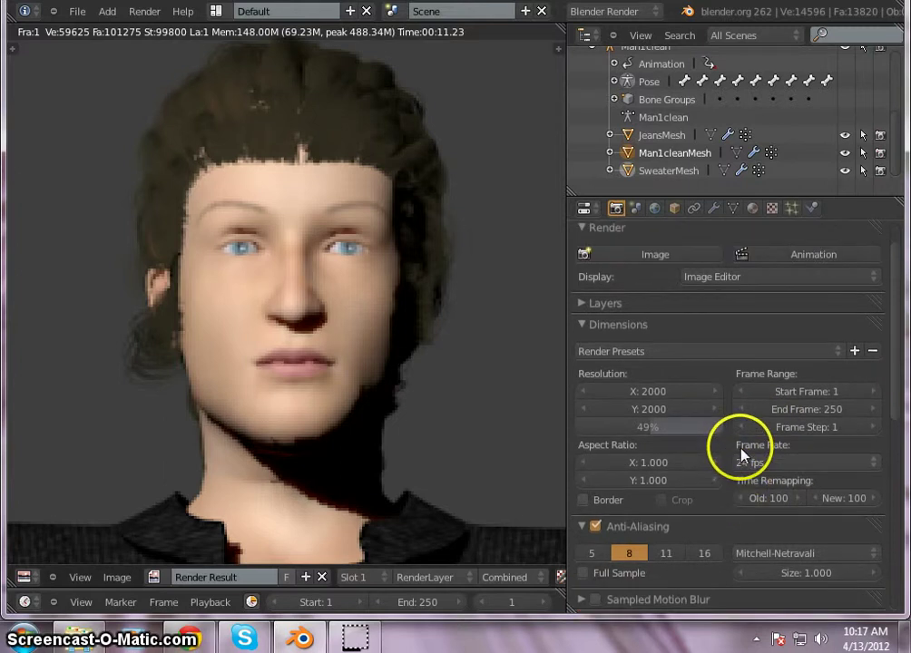
pyautogui.moveTo(337, 328); pyautogui.dragTo(319, 396, button='middle')
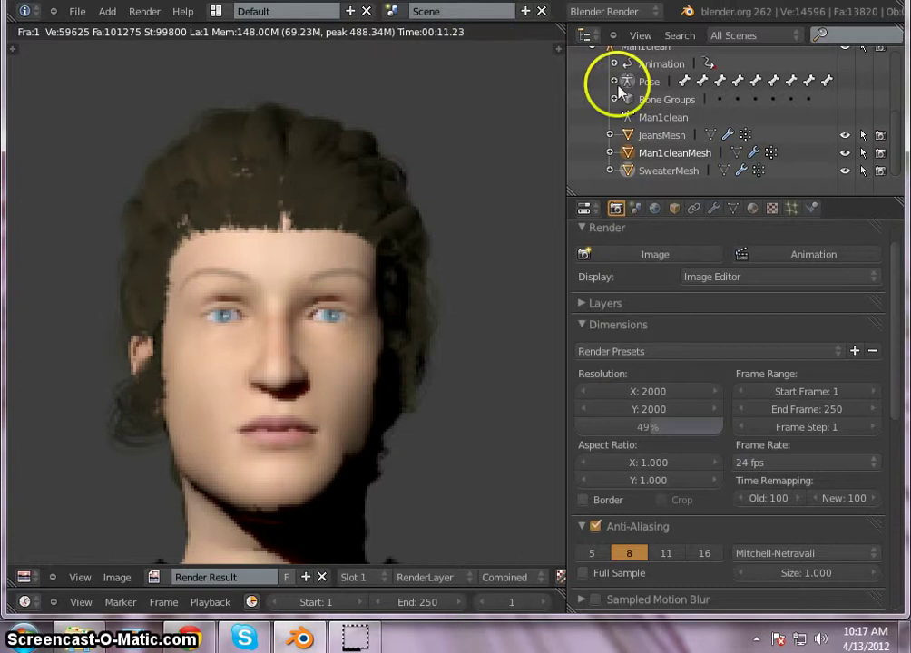
pyautogui.click(24, 577)
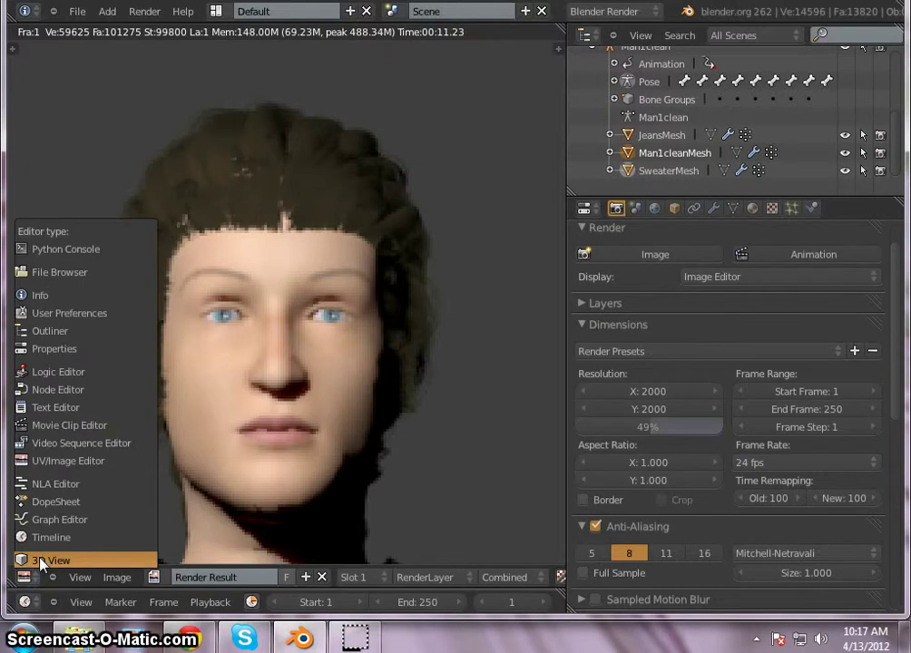
# - Return the area to the 3D View and hide child hairs by unticking Draw Children
pyautogui.click(40, 564)
pyautogui.moveTo(183, 519); pyautogui.dragTo(354, 521, button='middle')
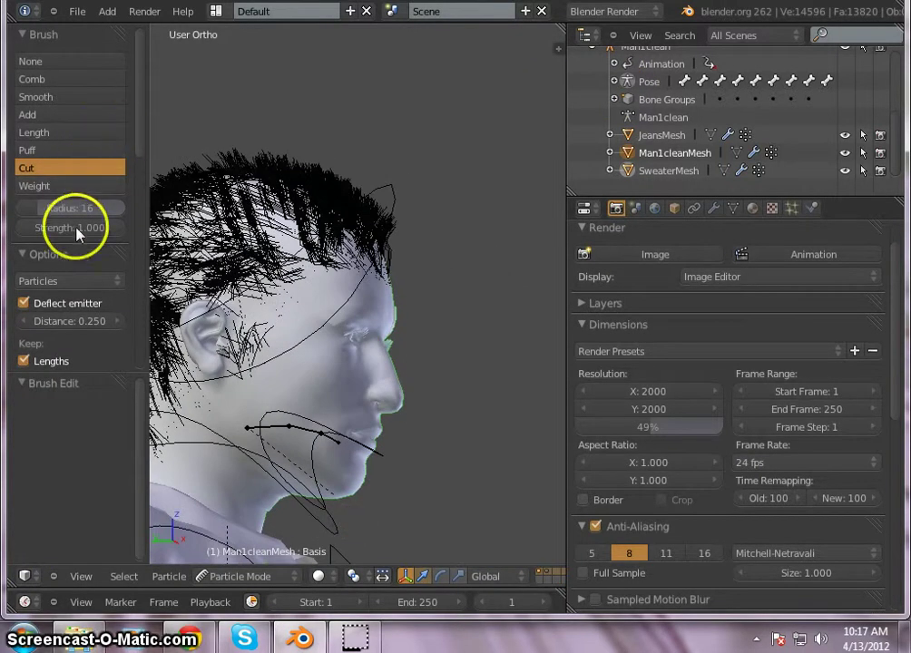
pyautogui.scroll(-1, 23, 365)
pyautogui.scroll(-2, 25, 365)
pyautogui.scroll(-1, 43, 346)
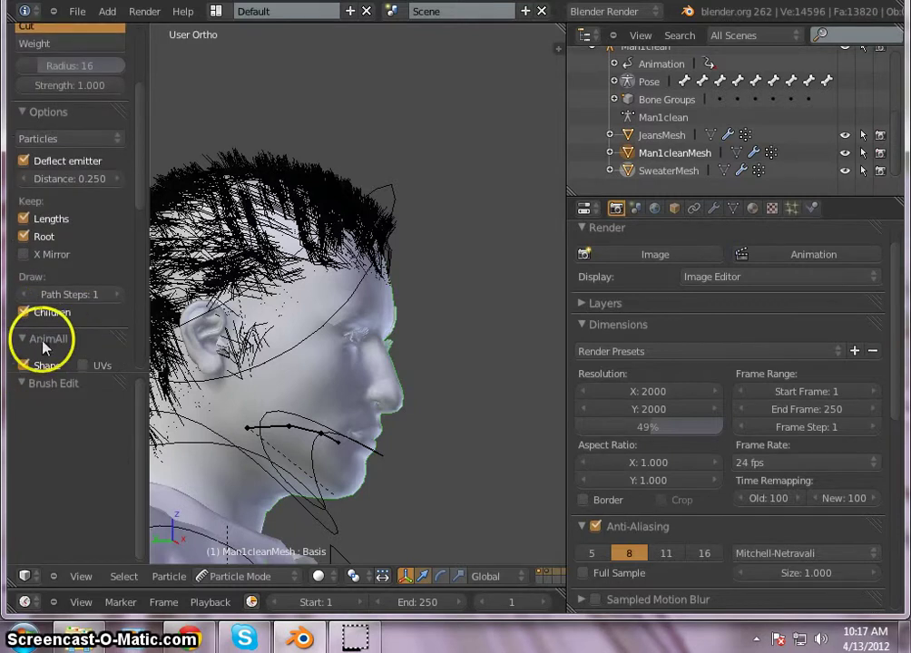
pyautogui.click(24, 312)
pyautogui.scroll(2, 95, 258)
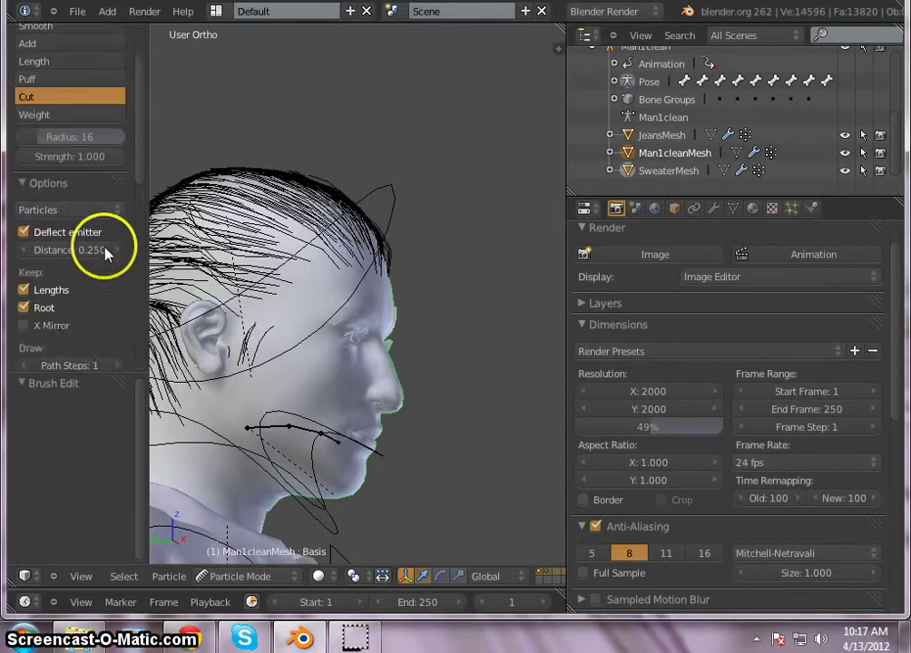
pyautogui.scroll(2, 106, 252)
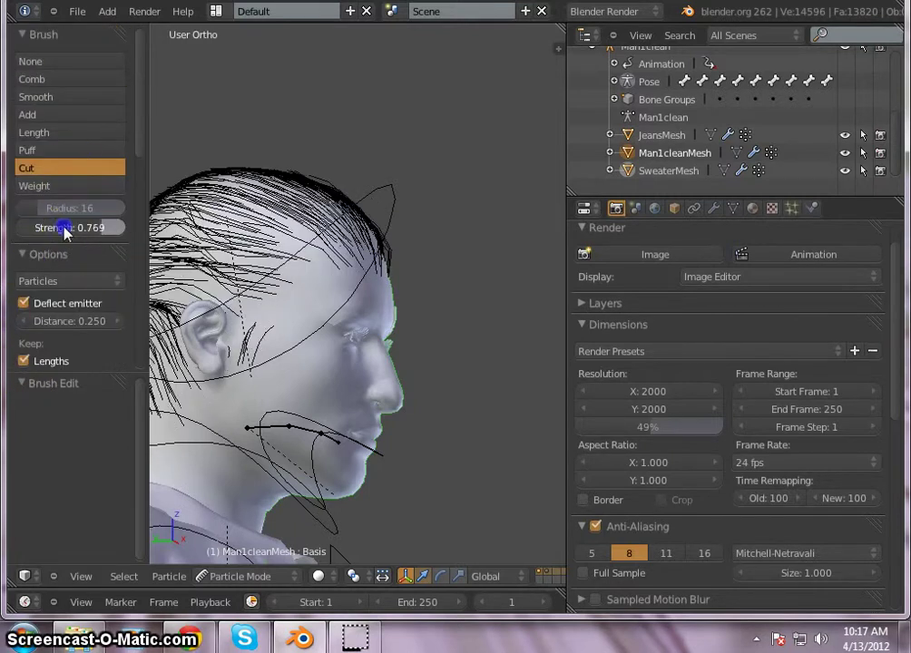
# - With the Cut brush at strength 0.719, trim strands hanging over both ears
pyautogui.moveTo(209, 352)
pyautogui.mouseDown()
pyautogui.moveTo(213, 325)
pyautogui.moveTo(247, 376)
pyautogui.mouseUp()
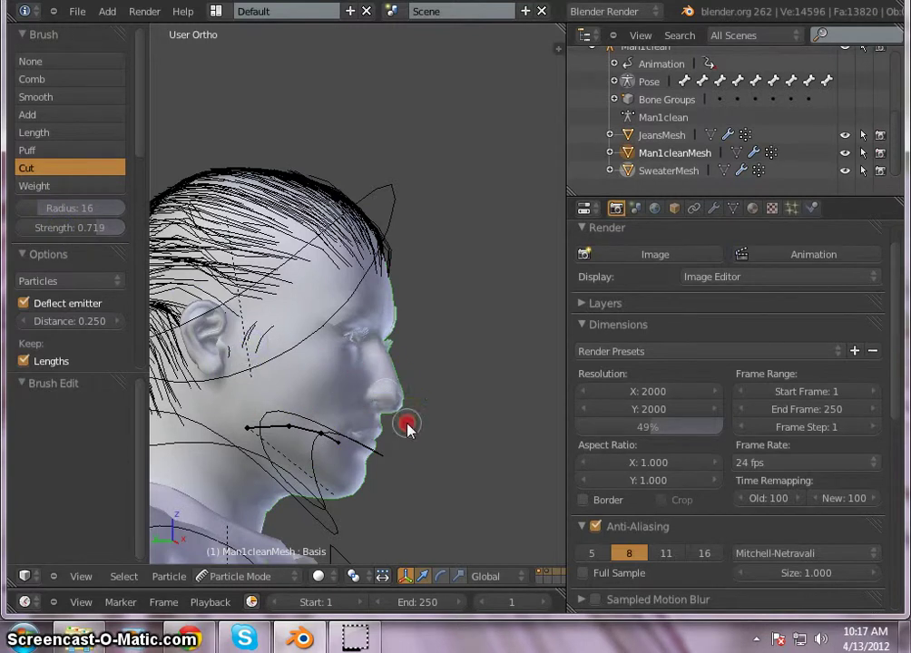
pyautogui.moveTo(406, 424); pyautogui.dragTo(186, 432, button='middle')
pyautogui.moveTo(490, 410); pyautogui.dragTo(379, 401, button='middle')
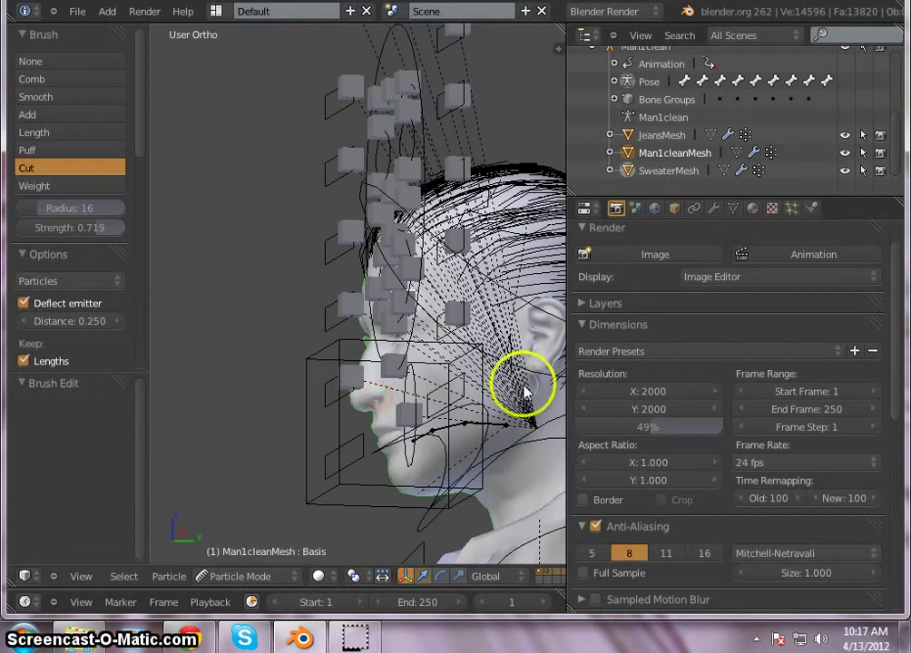
pyautogui.moveTo(524, 377)
pyautogui.mouseDown(button='middle')
pyautogui.moveTo(480, 415)
pyautogui.moveTo(514, 417)
pyautogui.mouseUp(button='middle')
pyautogui.moveTo(542, 381); pyautogui.dragTo(533, 379)
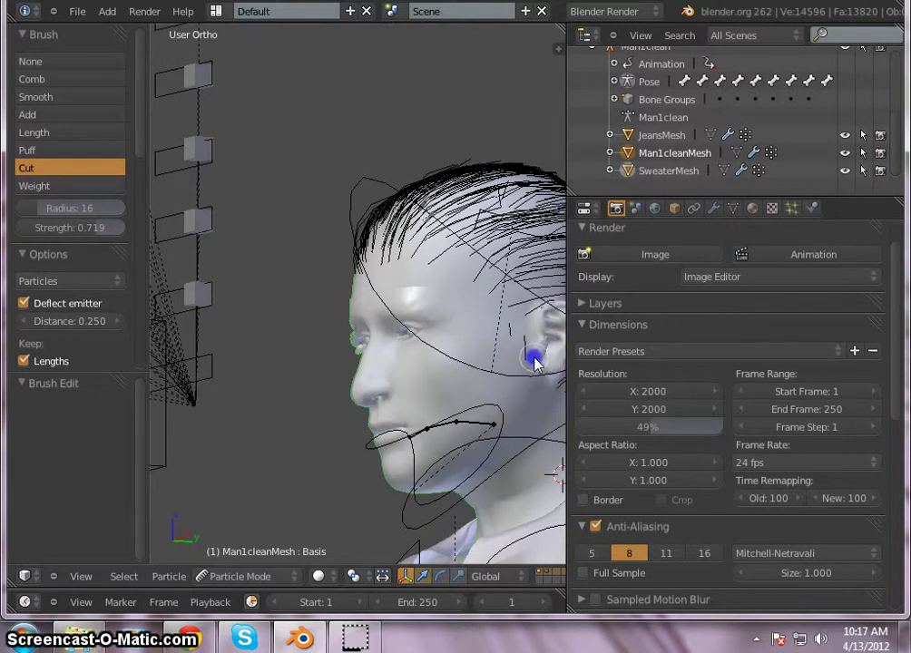
pyautogui.moveTo(535, 363)
pyautogui.mouseDown(button='middle')
pyautogui.moveTo(488, 431)
pyautogui.moveTo(574, 416)
pyautogui.moveTo(446, 439)
pyautogui.moveTo(481, 447)
pyautogui.moveTo(477, 465)
pyautogui.mouseUp(button='middle')
# - Trim stray strands on the cheek and from ear to jaw, then inspect front and rear views
pyautogui.click(332, 382)
pyautogui.moveTo(277, 353); pyautogui.dragTo(246, 356)
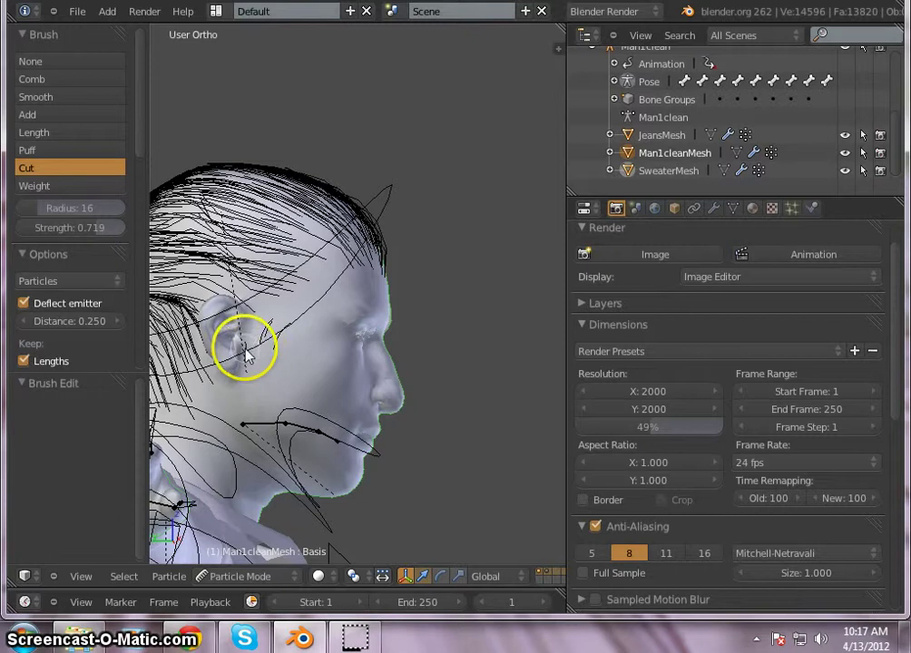
pyautogui.moveTo(296, 421)
pyautogui.mouseDown()
pyautogui.moveTo(290, 346)
pyautogui.moveTo(281, 357)
pyautogui.mouseUp()
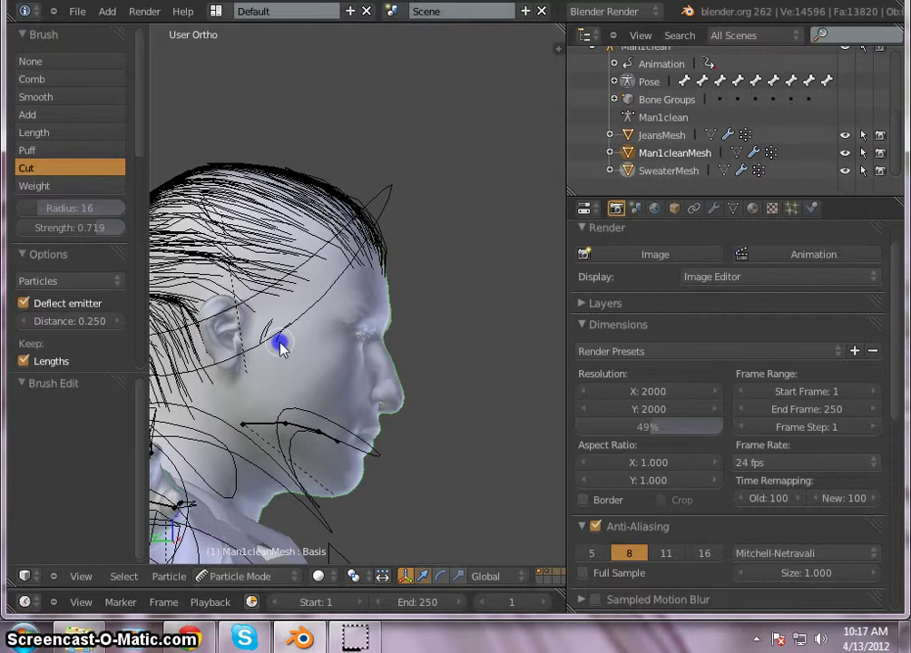
pyautogui.moveTo(255, 400)
pyautogui.mouseDown()
pyautogui.moveTo(260, 360)
pyautogui.moveTo(238, 429)
pyautogui.mouseUp()
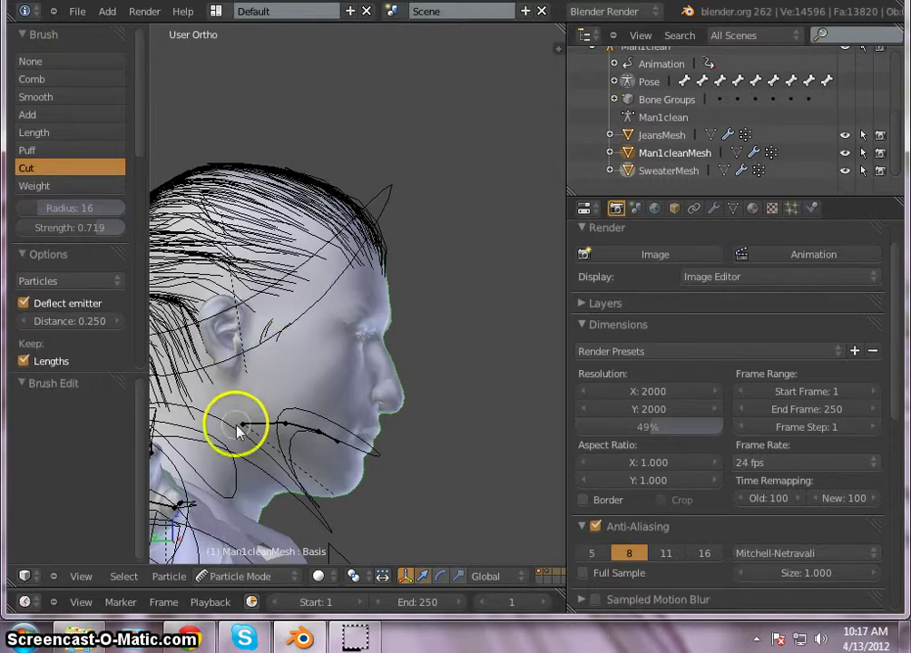
pyautogui.moveTo(456, 428)
pyautogui.mouseDown(button='middle')
pyautogui.moveTo(242, 439)
pyautogui.moveTo(474, 449)
pyautogui.moveTo(402, 457)
pyautogui.mouseUp(button='middle')
pyautogui.click(532, 433)
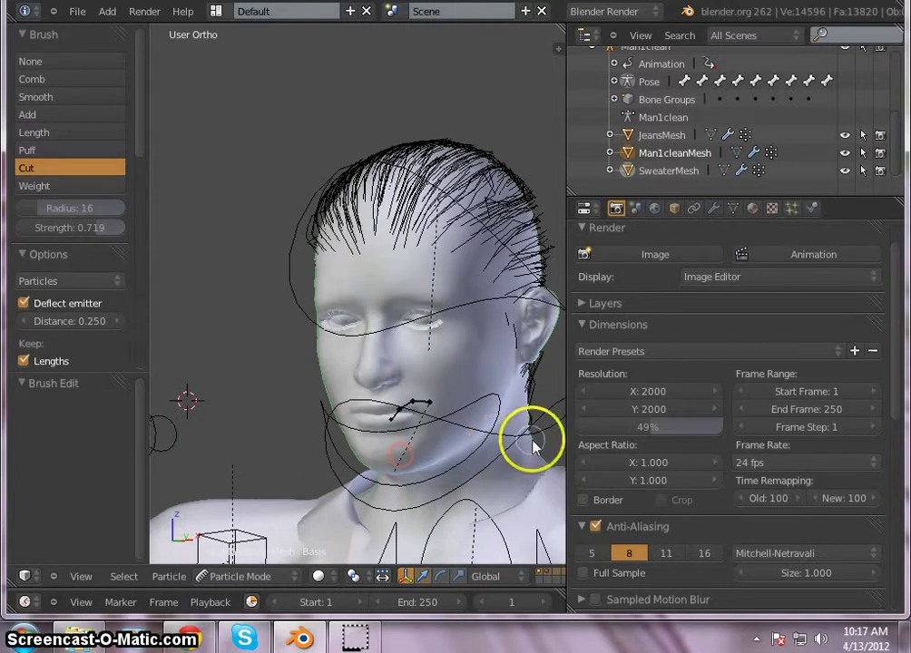
pyautogui.moveTo(532, 432)
pyautogui.mouseDown(button='middle')
pyautogui.moveTo(319, 424)
pyautogui.moveTo(322, 442)
pyautogui.moveTo(601, 442)
pyautogui.moveTo(562, 431)
pyautogui.mouseUp(button='middle')
# - Tick Draw Children again to show the dense interpolated hair and orbit to face the head
pyautogui.scroll(-2, 813, 365)
pyautogui.scroll(-4, 813, 364)
pyautogui.scroll(-7, 778, 387)
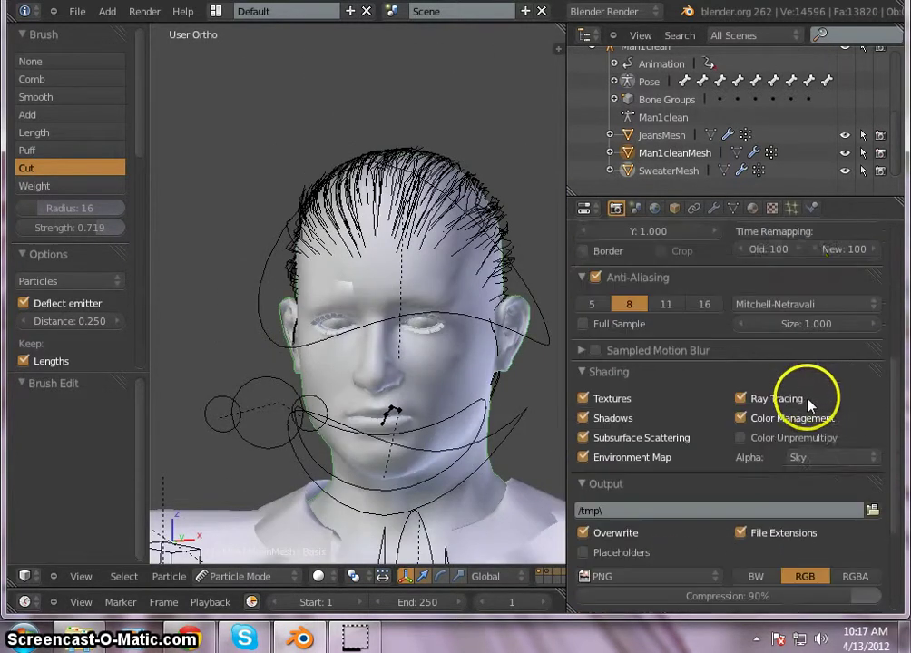
pyautogui.scroll(-6, 806, 404)
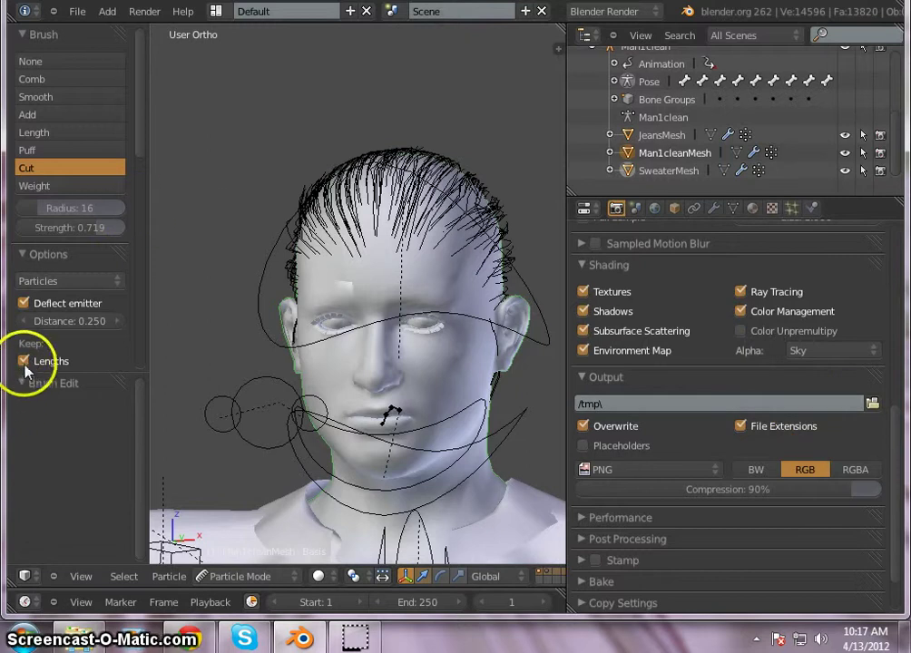
pyautogui.scroll(-2, 41, 308)
pyautogui.scroll(-4, 55, 272)
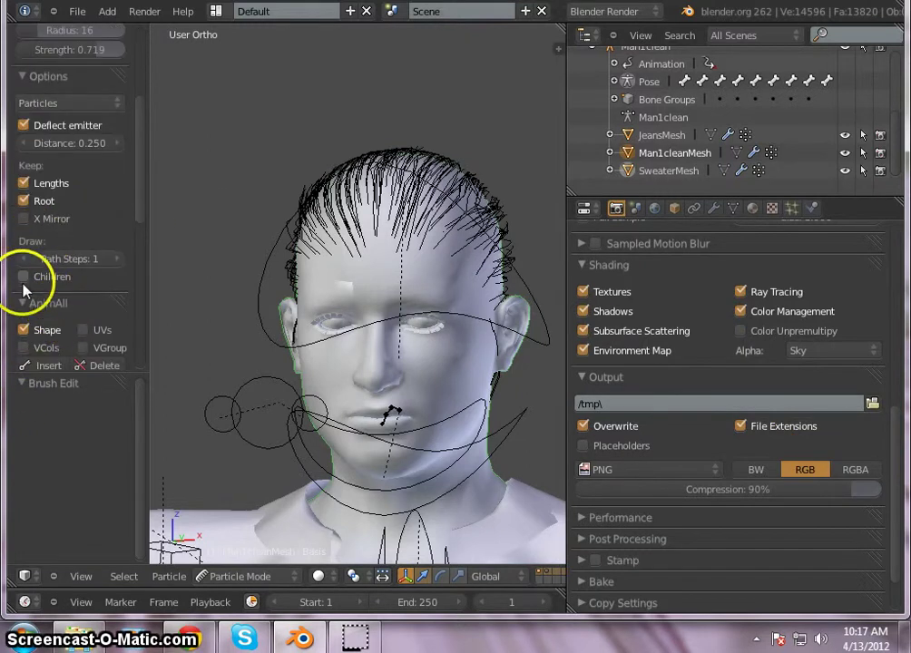
pyautogui.click(24, 276)
pyautogui.moveTo(311, 402)
pyautogui.mouseDown(button='middle')
pyautogui.moveTo(416, 390)
pyautogui.moveTo(301, 383)
pyautogui.moveTo(308, 413)
pyautogui.moveTo(319, 414)
pyautogui.moveTo(387, 346)
pyautogui.moveTo(432, 421)
pyautogui.moveTo(331, 410)
pyautogui.moveTo(311, 422)
pyautogui.moveTo(479, 413)
pyautogui.moveTo(457, 419)
pyautogui.moveTo(613, 431)
pyautogui.moveTo(563, 415)
pyautogui.moveTo(381, 420)
pyautogui.moveTo(532, 423)
pyautogui.moveTo(602, 410)
pyautogui.moveTo(886, 437)
pyautogui.mouseUp(button='middle')
pyautogui.scroll(-2, 711, 437)
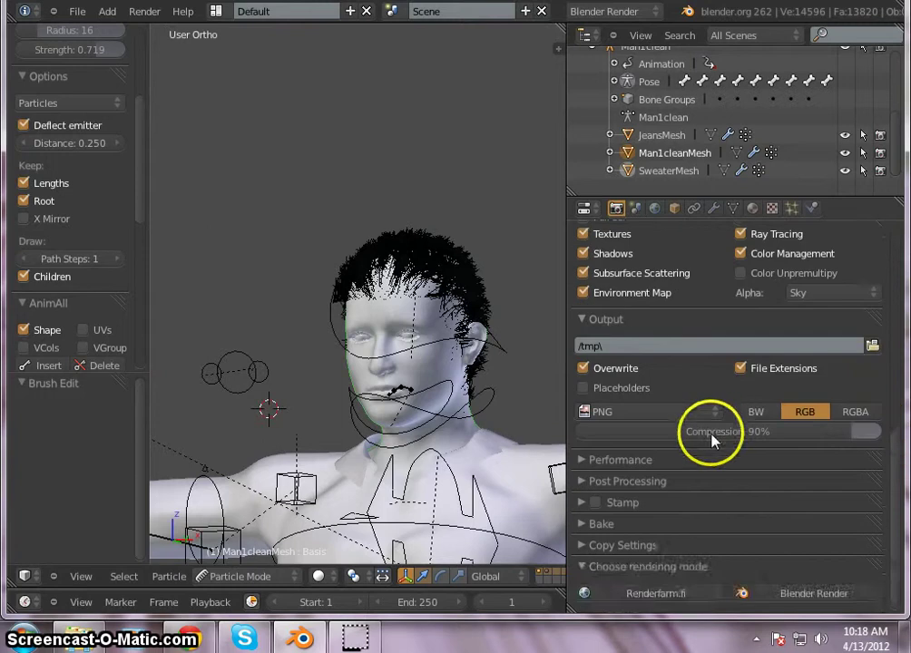
pyautogui.scroll(3, 722, 467)
# - Lower the child hair's Roughness Uniform Size to 0.510 in the Particles settings
pyautogui.click(791, 208)
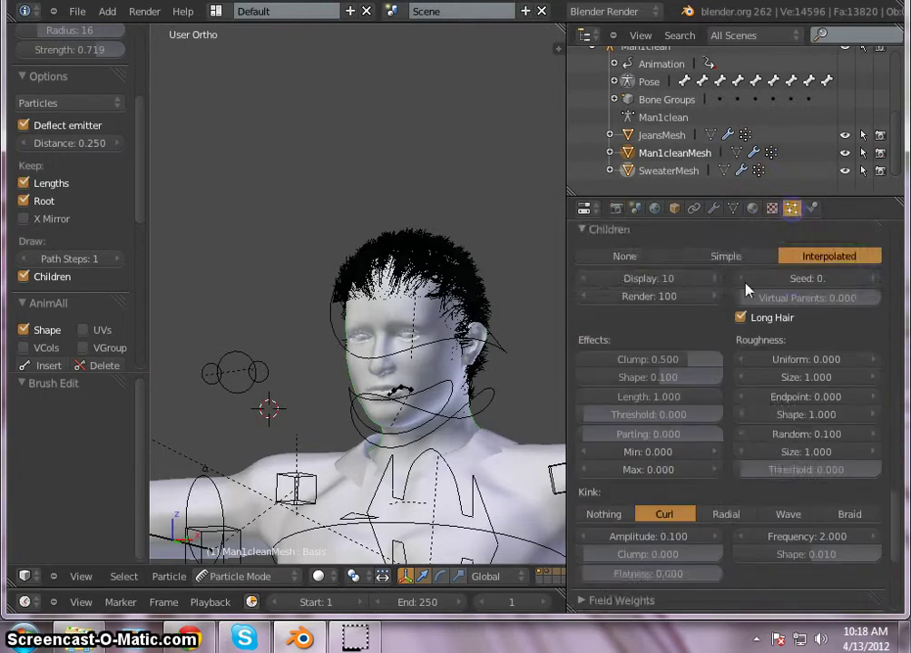
pyautogui.scroll(-5, 772, 397)
pyautogui.scroll(-1, 768, 420)
pyautogui.scroll(3, 768, 420)
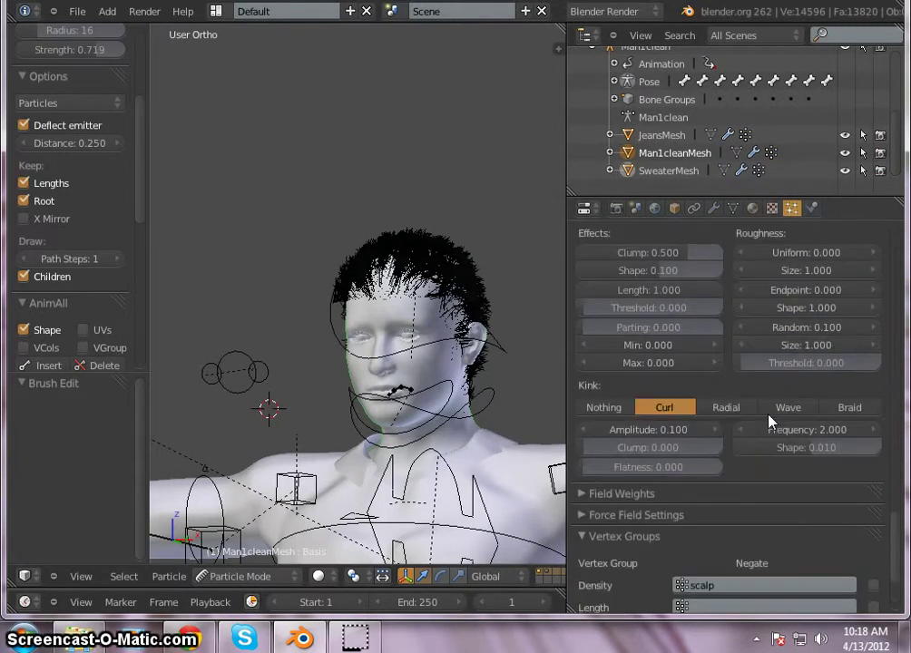
pyautogui.scroll(1, 769, 420)
pyautogui.moveTo(875, 305); pyautogui.dragTo(797, 311)
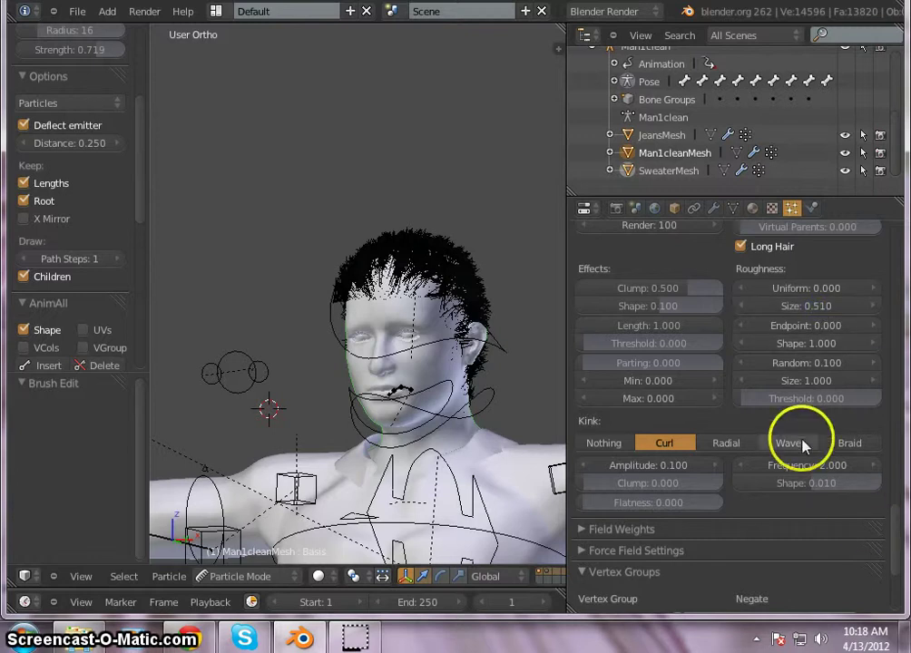
pyautogui.moveTo(819, 385)
pyautogui.mouseDown()
pyautogui.moveTo(778, 380)
pyautogui.moveTo(885, 393)
pyautogui.mouseUp()
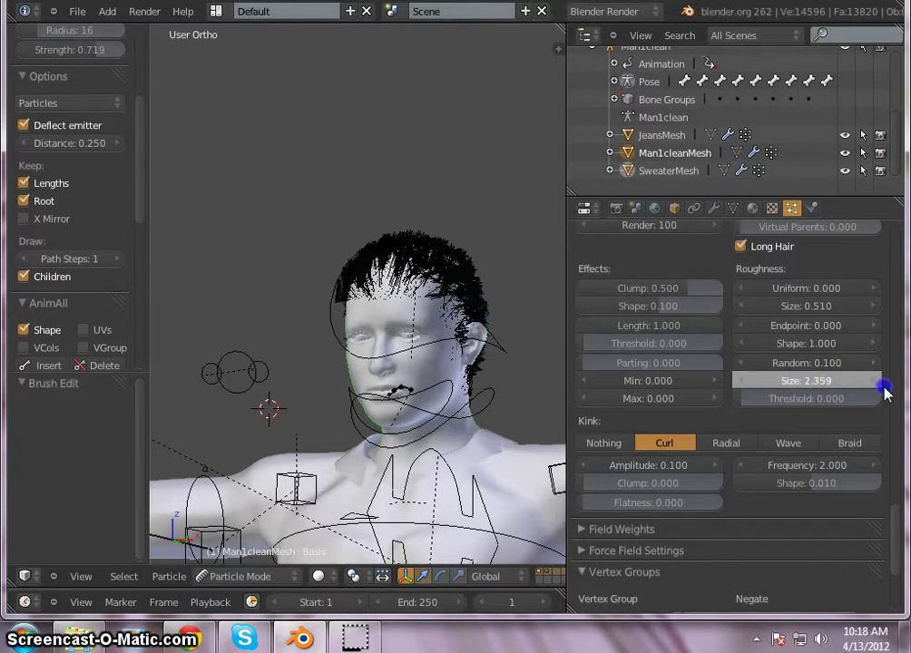
# - Try editing the Random Size, leave it at 1.000, and face the head from the front
pyautogui.moveTo(819, 387)
pyautogui.mouseDown()
pyautogui.moveTo(806, 387)
pyautogui.moveTo(829, 378)
pyautogui.moveTo(894, 388)
pyautogui.moveTo(785, 378)
pyautogui.moveTo(817, 388)
pyautogui.mouseUp()
pyautogui.click(815, 382)
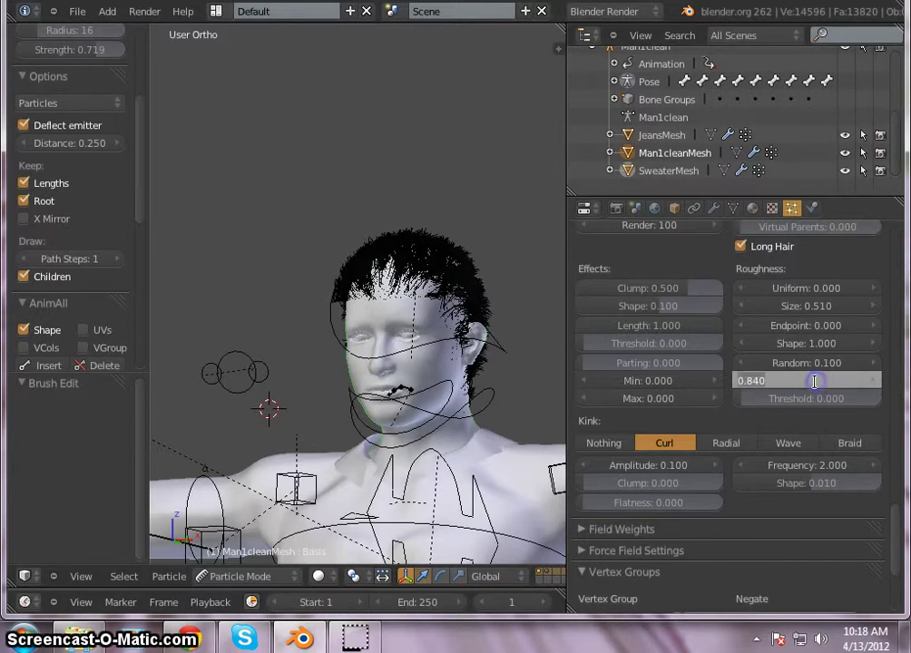
pyautogui.press('Return')
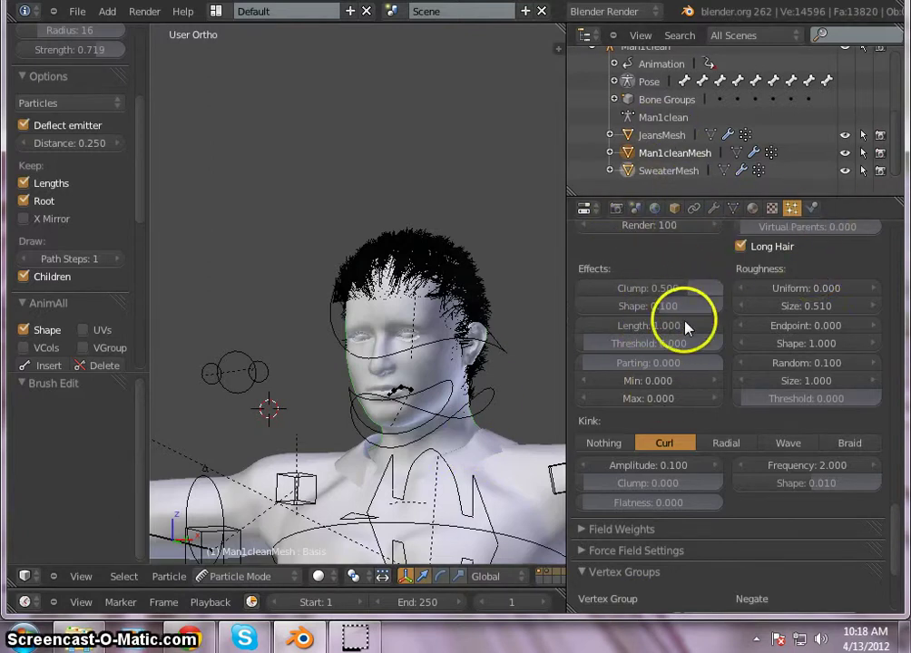
pyautogui.scroll(2, 685, 325)
pyautogui.scroll(1, 719, 369)
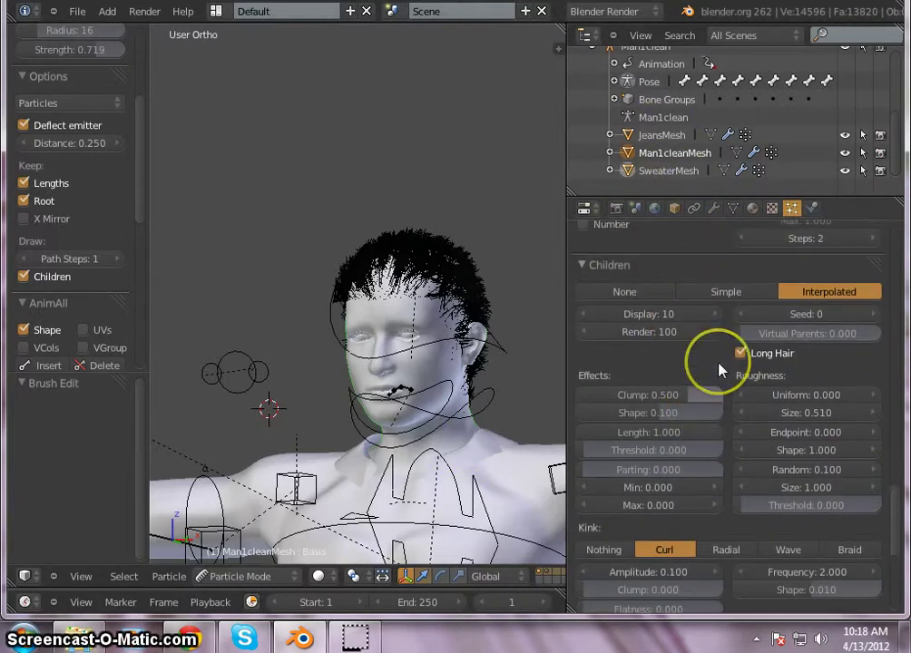
pyautogui.moveTo(290, 386)
pyautogui.mouseDown(button='middle')
pyautogui.moveTo(552, 394)
pyautogui.moveTo(134, 379)
pyautogui.moveTo(169, 421)
pyautogui.moveTo(482, 403)
pyautogui.moveTo(458, 397)
pyautogui.moveTo(572, 399)
pyautogui.moveTo(244, 390)
pyautogui.moveTo(345, 396)
pyautogui.moveTo(321, 401)
pyautogui.mouseUp(button='middle')
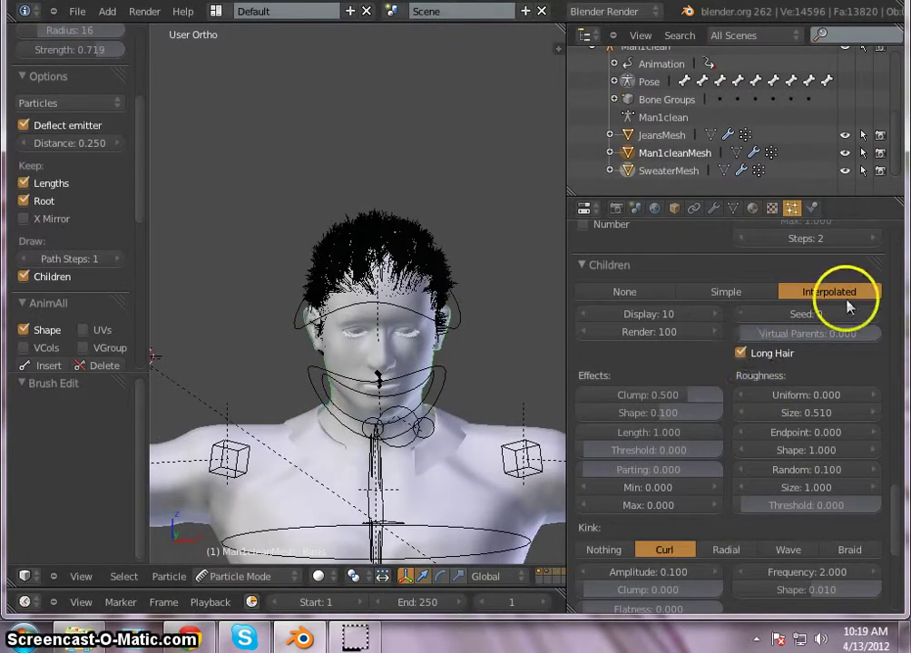
# - Render the current scene as an image from the Render settings
pyautogui.click(615, 208)
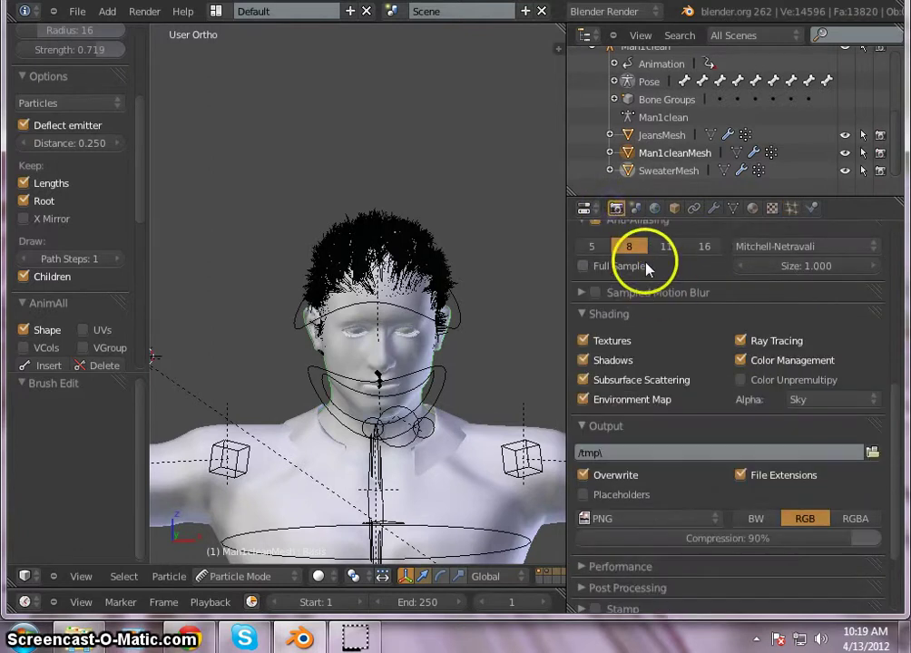
pyautogui.scroll(2, 676, 352)
pyautogui.scroll(1, 676, 356)
pyautogui.scroll(5, 680, 371)
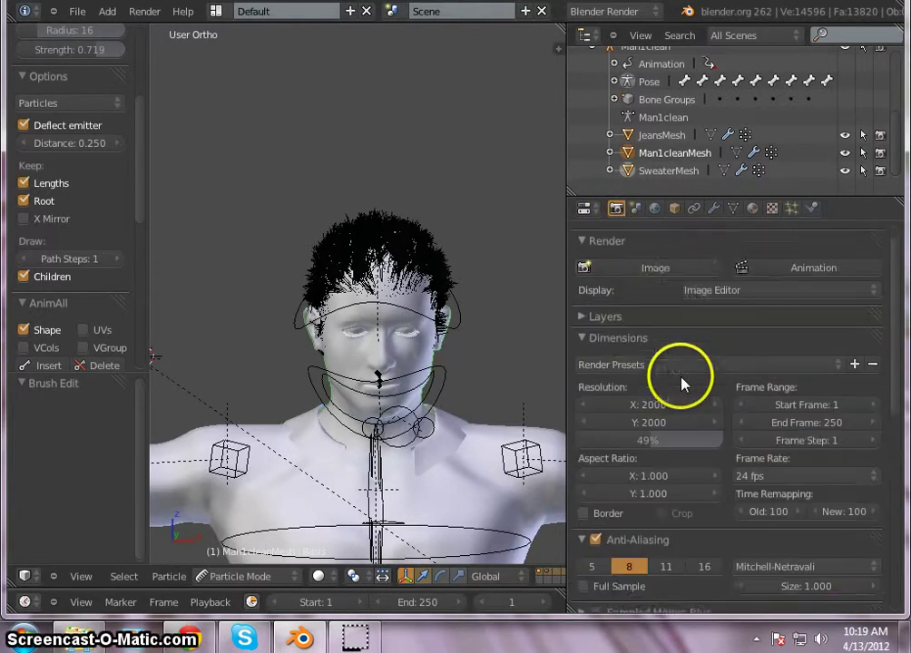
pyautogui.scroll(1, 681, 372)
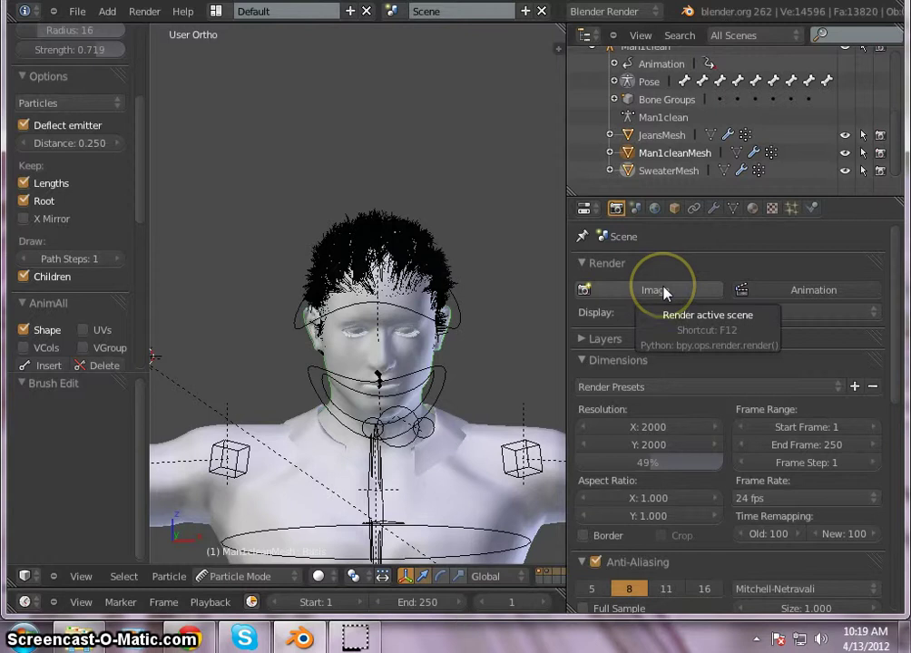
pyautogui.click(665, 290)
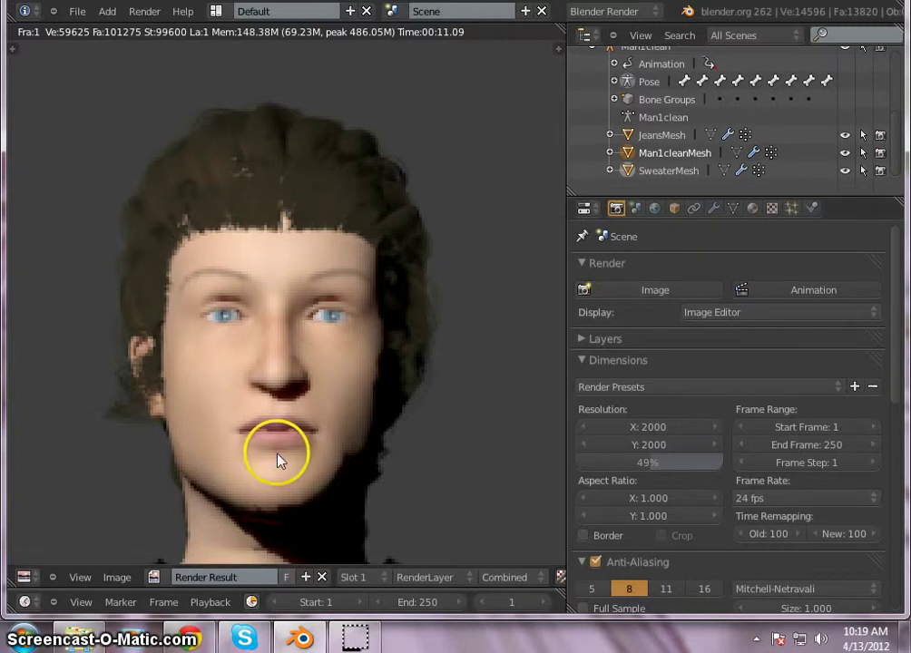
# - Zoom and pan the render to inspect the hair, forehead, ear and lower face
pyautogui.moveTo(126, 495); pyautogui.dragTo(128, 485, button='middle')
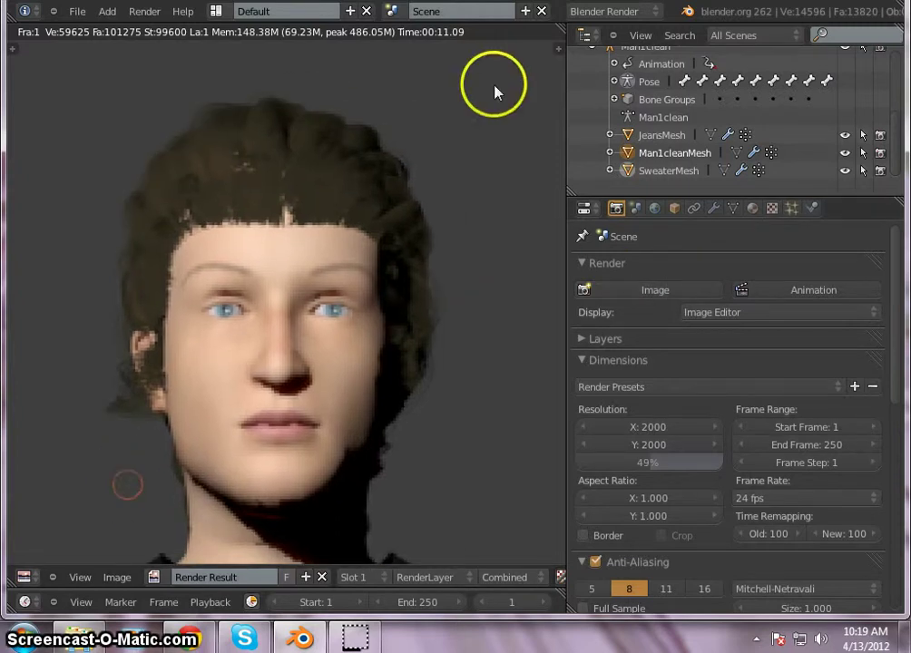
pyautogui.scroll(3, 319, 177)
pyautogui.scroll(-5, 277, 208)
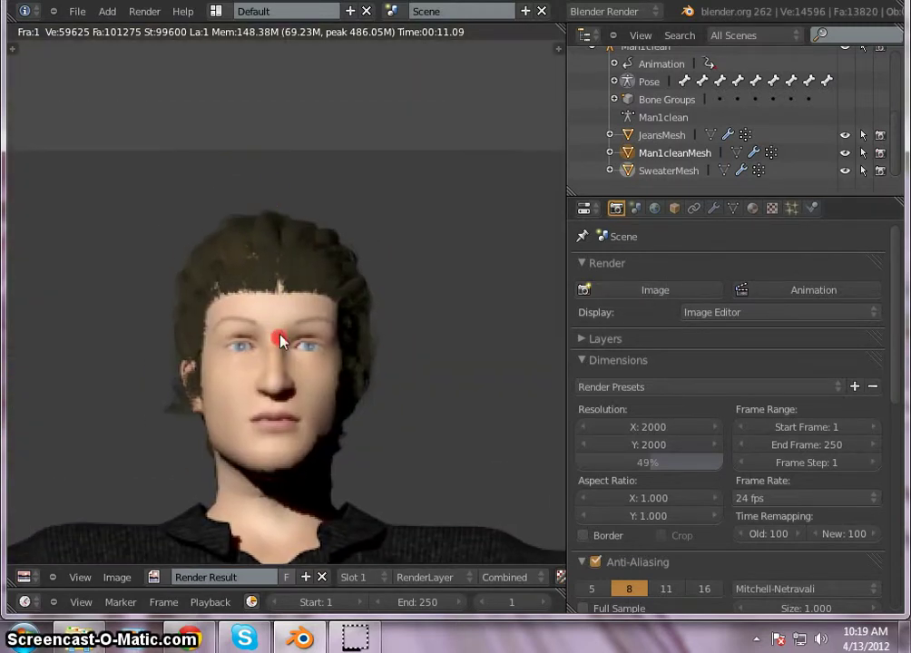
pyautogui.scroll(2, 320, 341)
pyautogui.scroll(1, 189, 250)
pyautogui.scroll(2, 234, 262)
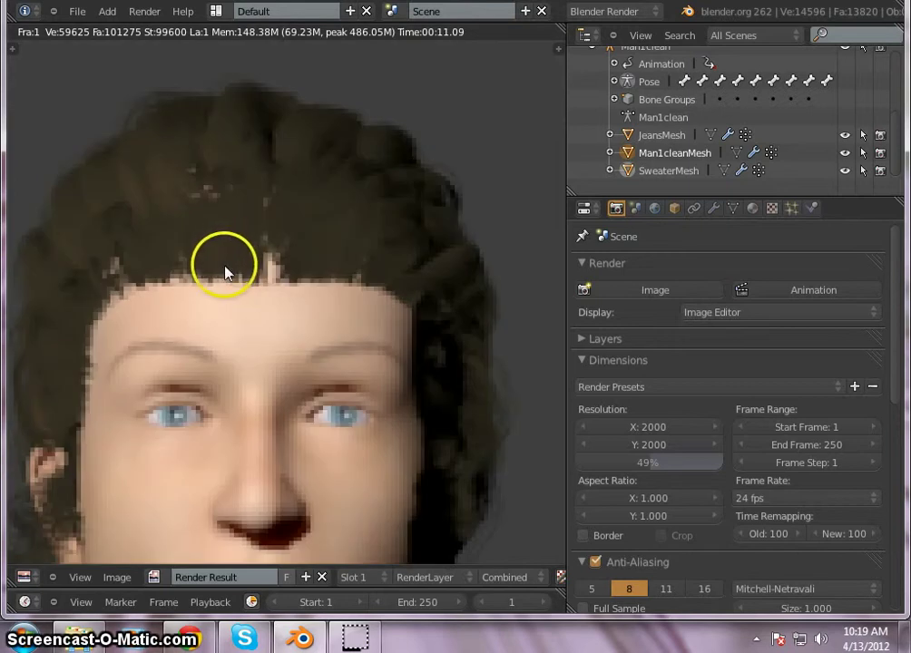
pyautogui.scroll(-1, 227, 249)
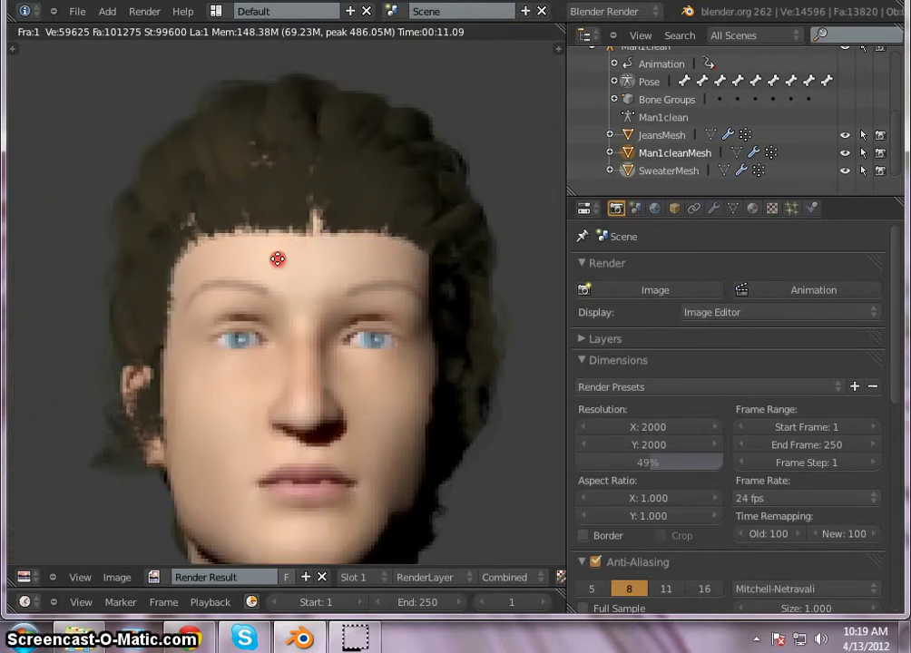
pyautogui.scroll(2, 265, 229)
pyautogui.moveTo(265, 229); pyautogui.dragTo(264, 377, button='middle')
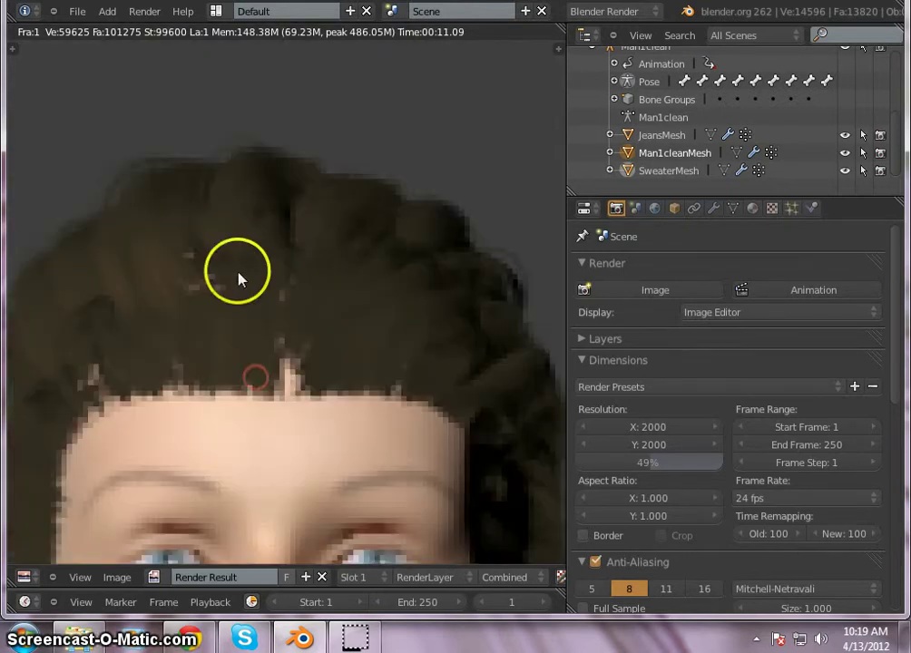
pyautogui.scroll(-1, 273, 272)
pyautogui.scroll(-1, 313, 176)
pyautogui.scroll(1, 246, 223)
pyautogui.moveTo(313, 176)
pyautogui.mouseDown(button='middle')
pyautogui.moveTo(246, 223)
pyautogui.moveTo(299, 300)
pyautogui.moveTo(269, 263)
pyautogui.mouseUp(button='middle')
pyautogui.scroll(1, 252, 238)
pyautogui.scroll(-2, 252, 240)
pyautogui.scroll(-2, 299, 300)
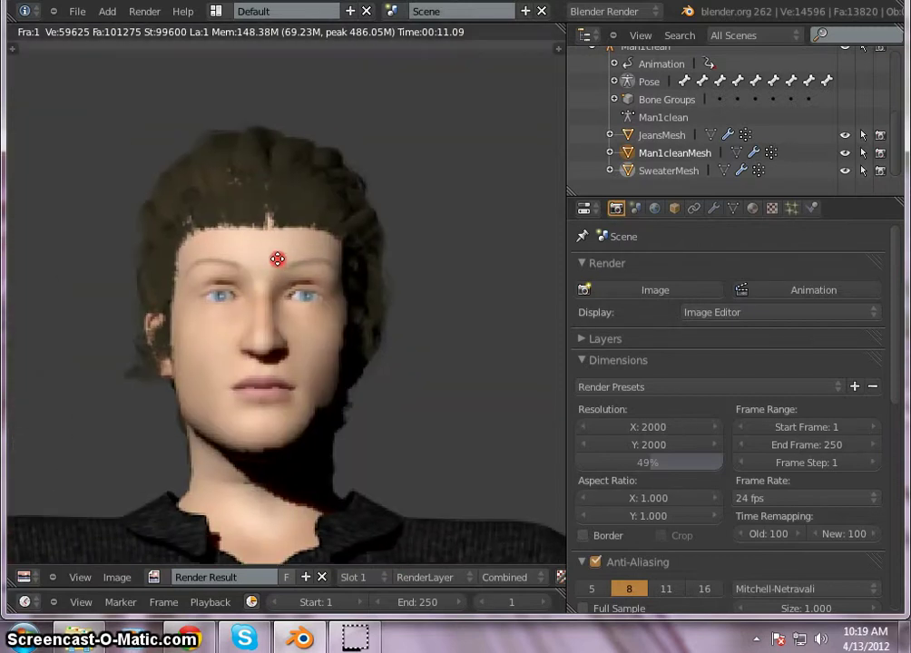
pyautogui.scroll(1, 270, 263)
pyautogui.scroll(1, 270, 263)
pyautogui.scroll(-2, 269, 263)
pyautogui.click(158, 335)
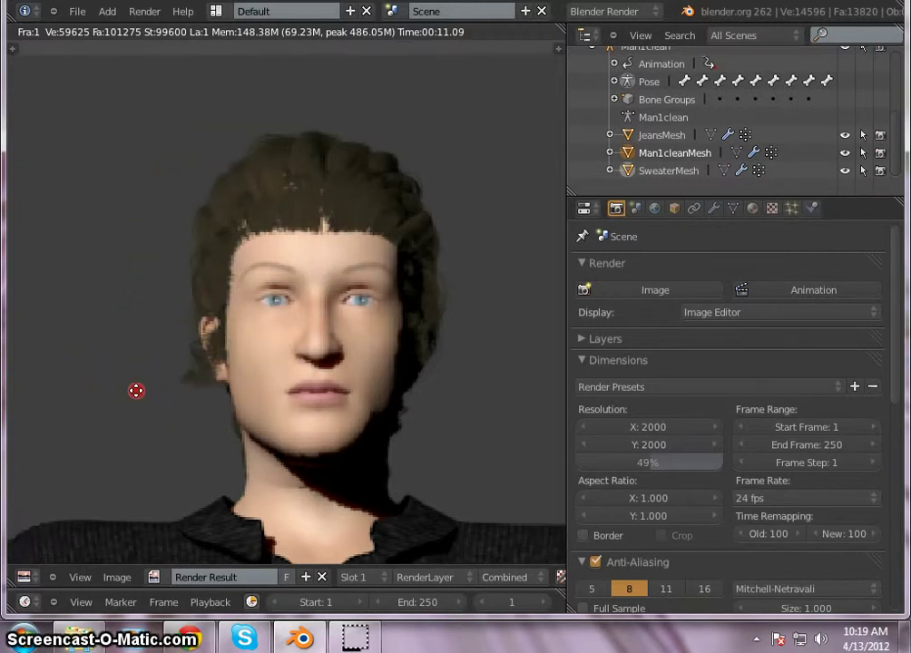
pyautogui.scroll(4, 167, 370)
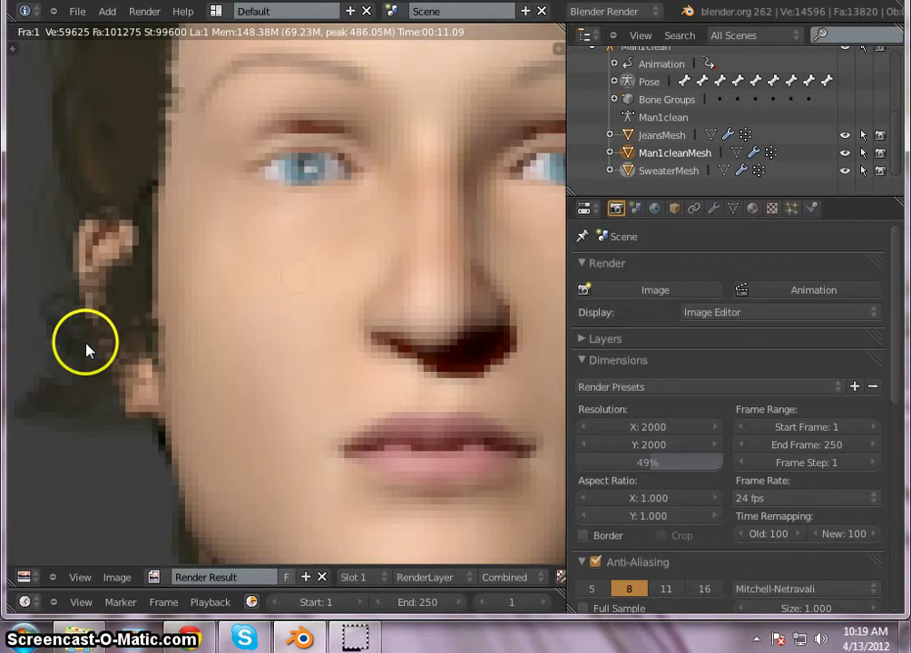
pyautogui.keyDown('ctrl'); pyautogui.moveTo(90, 349); pyautogui.dragTo(205, 331, button='middle'); pyautogui.keyUp('ctrl')
pyautogui.moveTo(315, 349); pyautogui.dragTo(220, 421, button='middle')
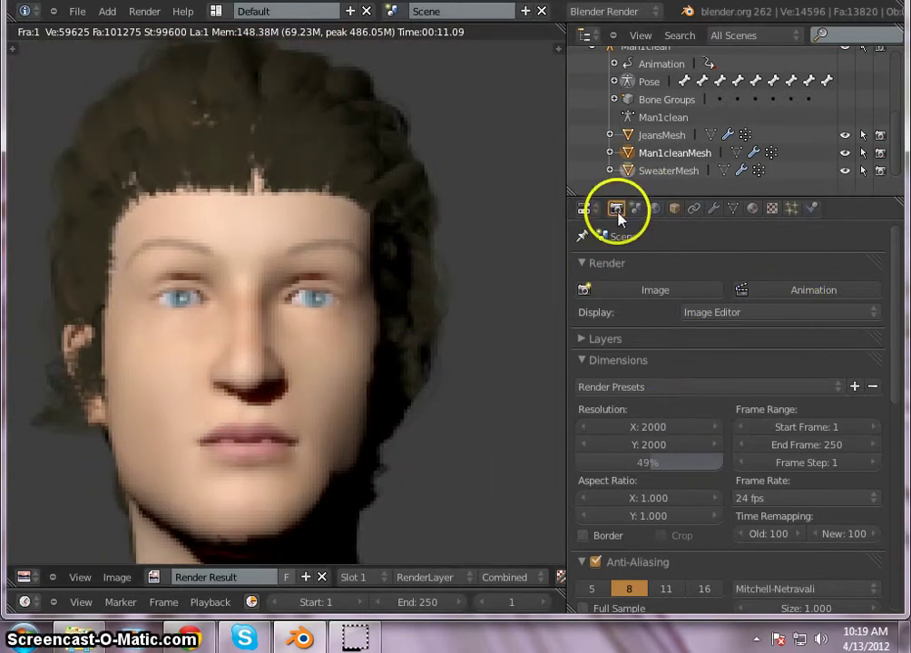
# - Set the child hair's Roughness Random Size to 0.500, then show the render settings again
pyautogui.click(791, 208)
pyautogui.scroll(-1, 853, 426)
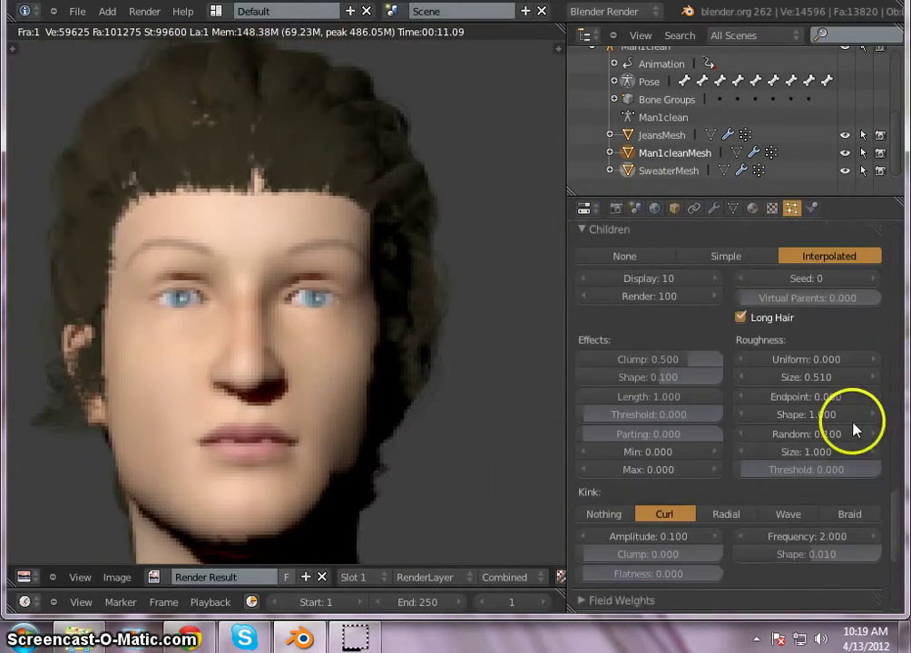
pyautogui.scroll(-3, 840, 360)
pyautogui.click(818, 343)
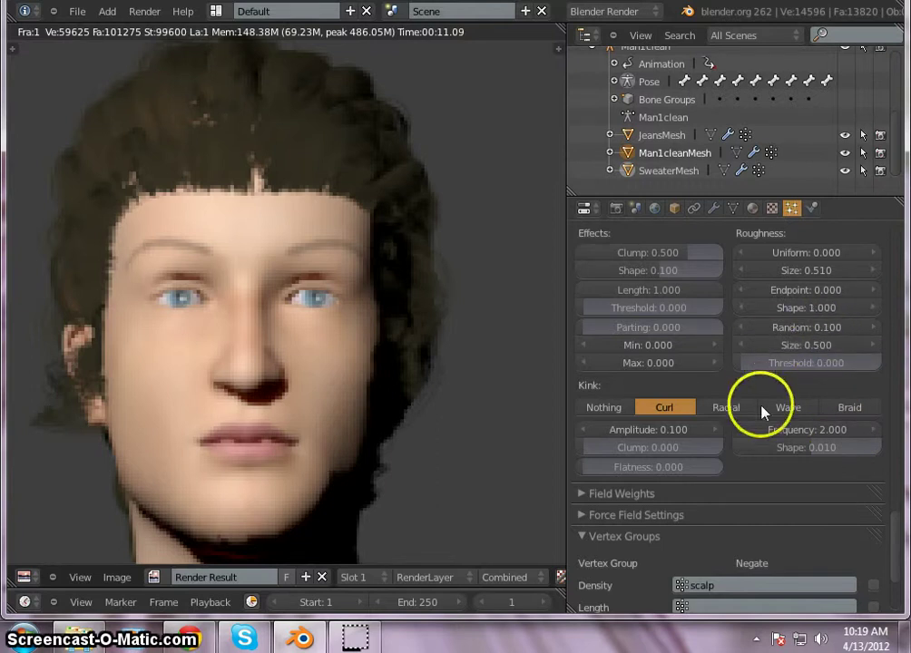
pyautogui.scroll(1, 744, 363)
pyautogui.click(615, 207)
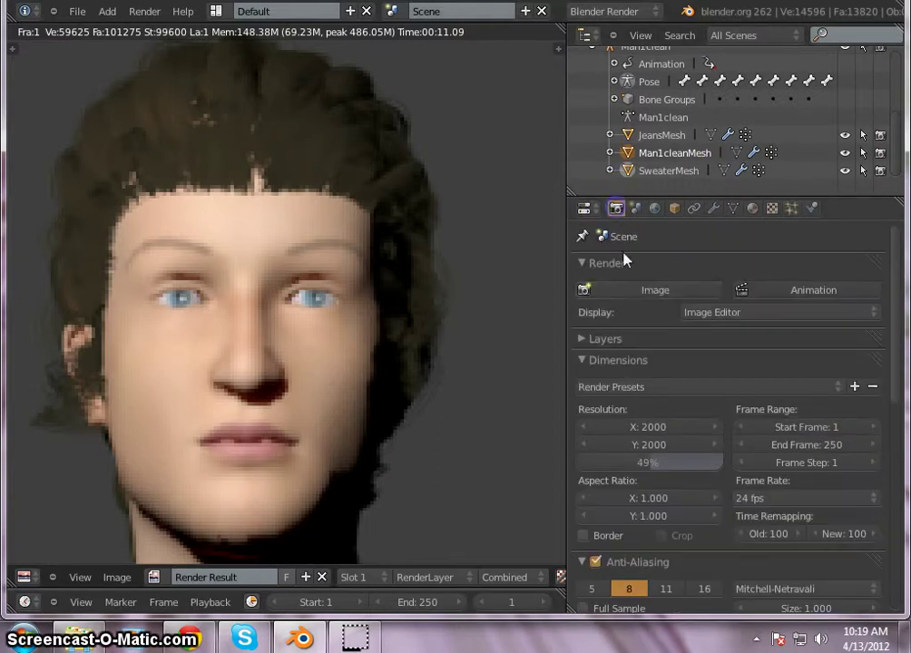
# - Re-render the scene with the adjusted hair and bring the hairline into view
pyautogui.click(657, 292)
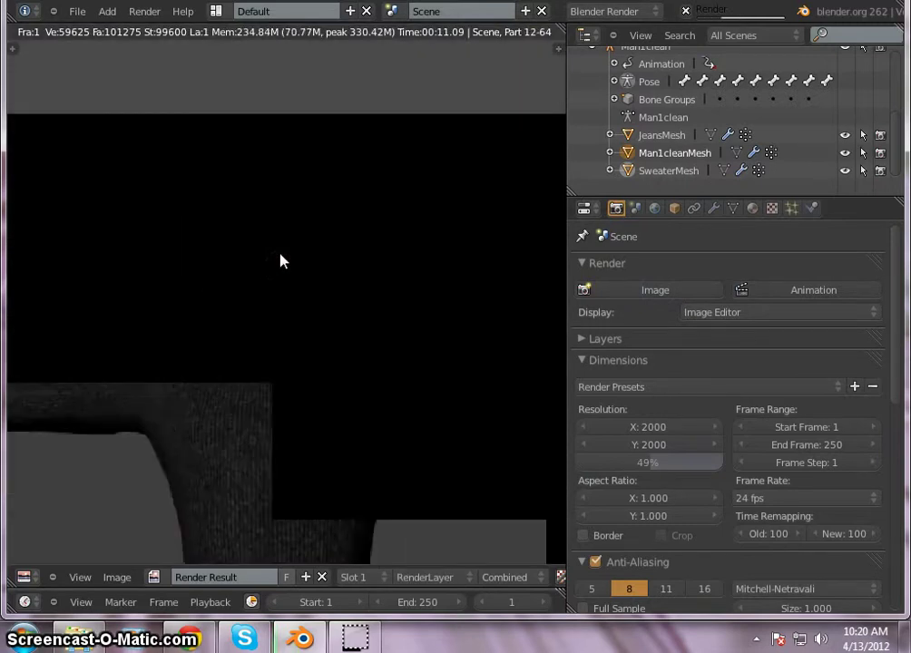
pyautogui.click(292, 247)
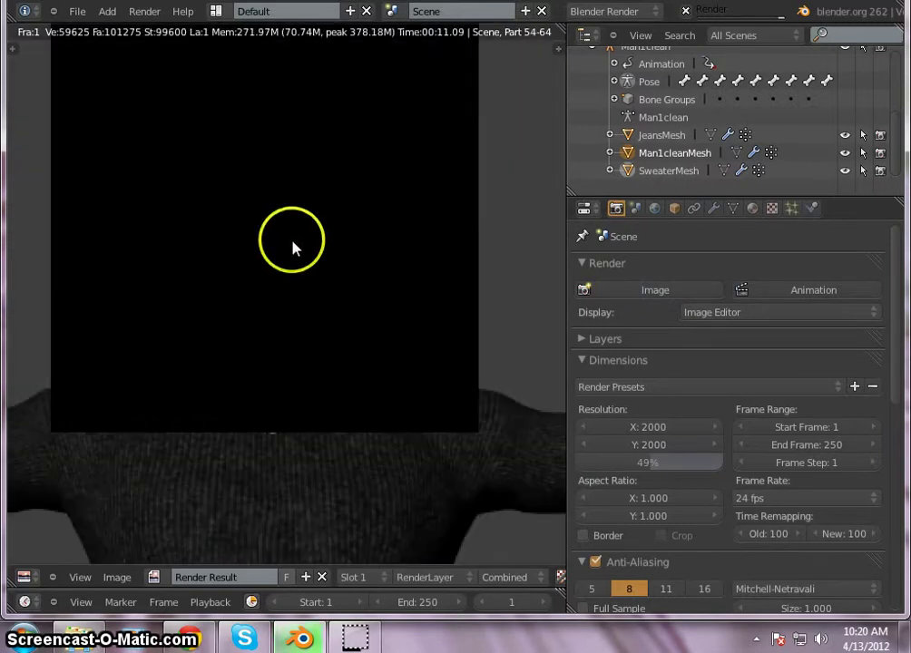
pyautogui.moveTo(292, 243); pyautogui.dragTo(296, 302, button='middle')
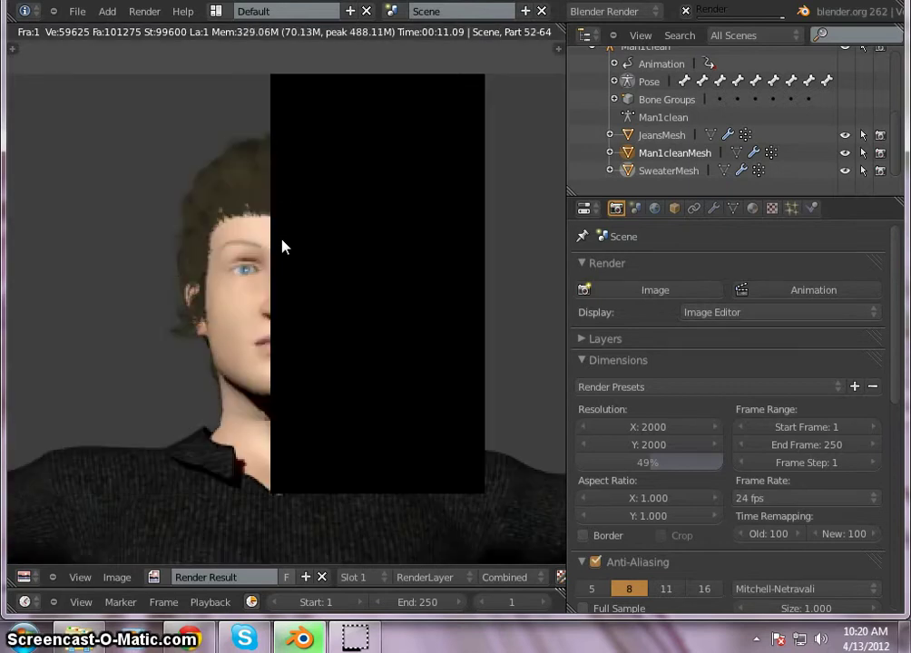
pyautogui.scroll(1, 283, 246)
pyautogui.scroll(1, 272, 227)
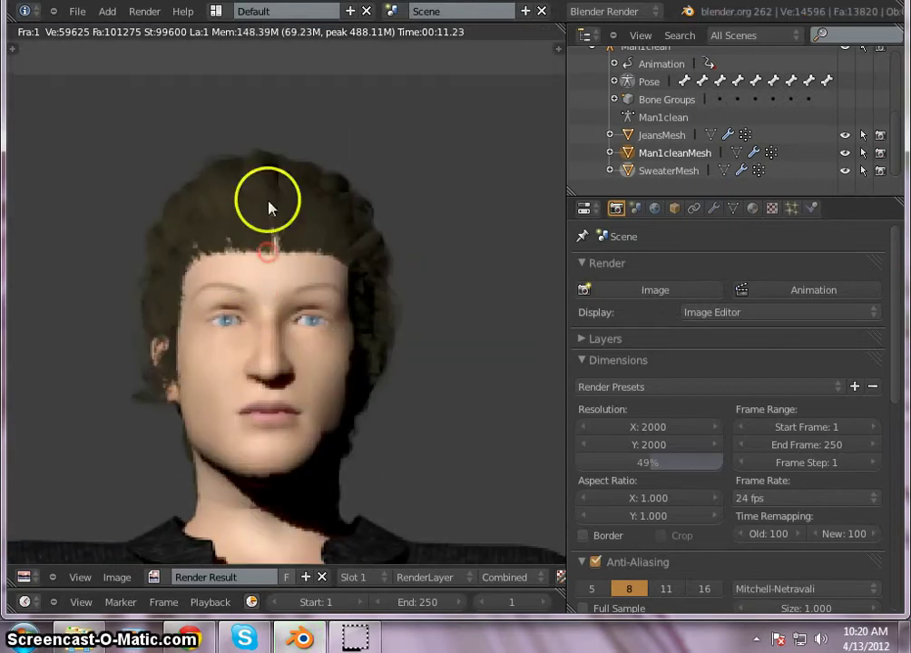
pyautogui.scroll(3, 267, 203)
pyautogui.moveTo(269, 207); pyautogui.dragTo(272, 326, button='middle')
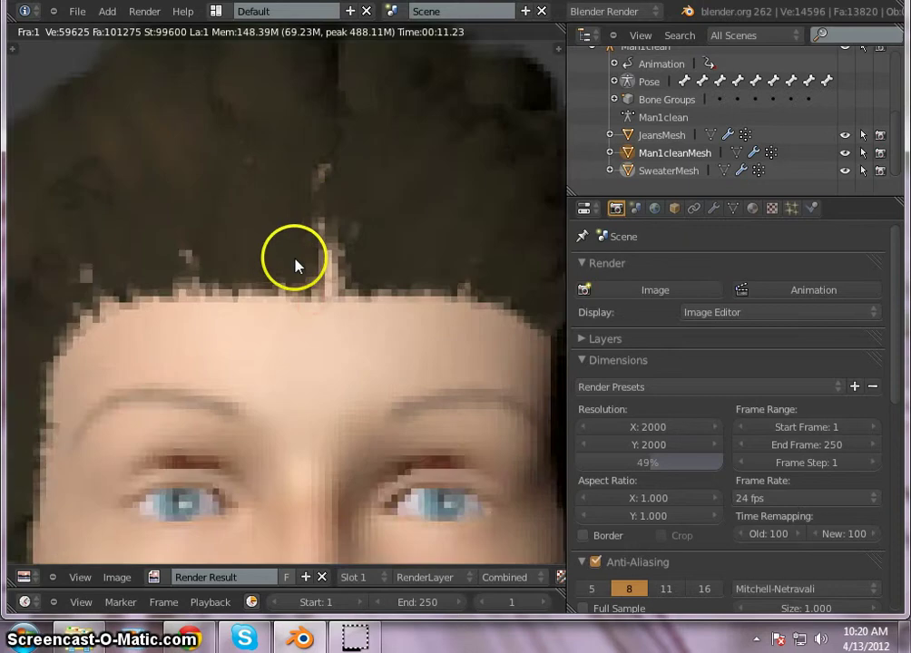
# - Pan and zoom the render to frame the whole face with the eyes centred
pyautogui.scroll(-1, 299, 264)
pyautogui.moveTo(329, 345); pyautogui.dragTo(311, 220, button='middle')
pyautogui.scroll(-1, 293, 264)
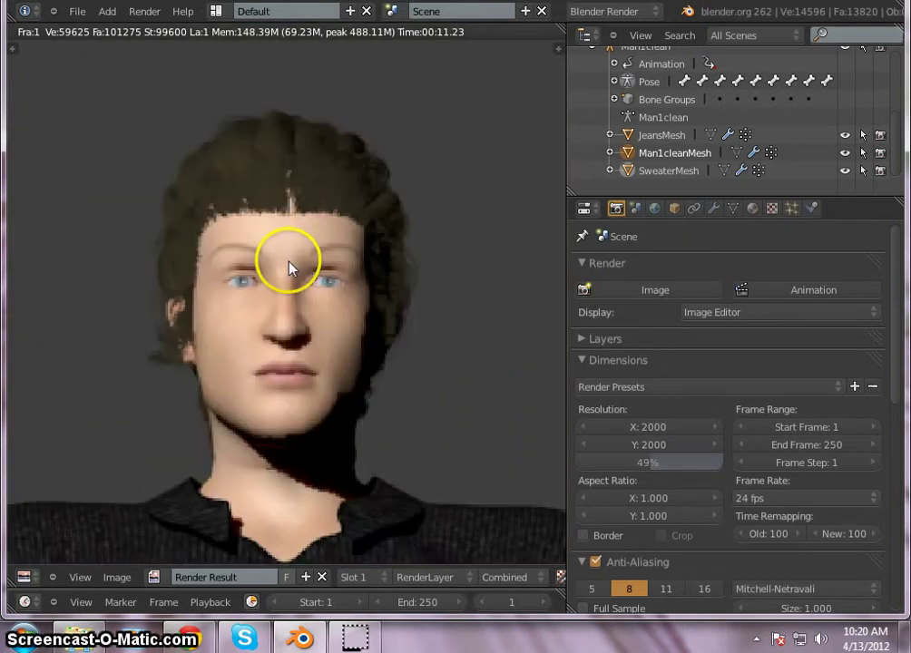
pyautogui.scroll(1, 293, 264)
pyautogui.moveTo(293, 264)
pyautogui.mouseDown(button='middle')
pyautogui.moveTo(295, 356)
pyautogui.moveTo(301, 290)
pyautogui.mouseUp(button='middle')
pyautogui.scroll(1, 294, 336)
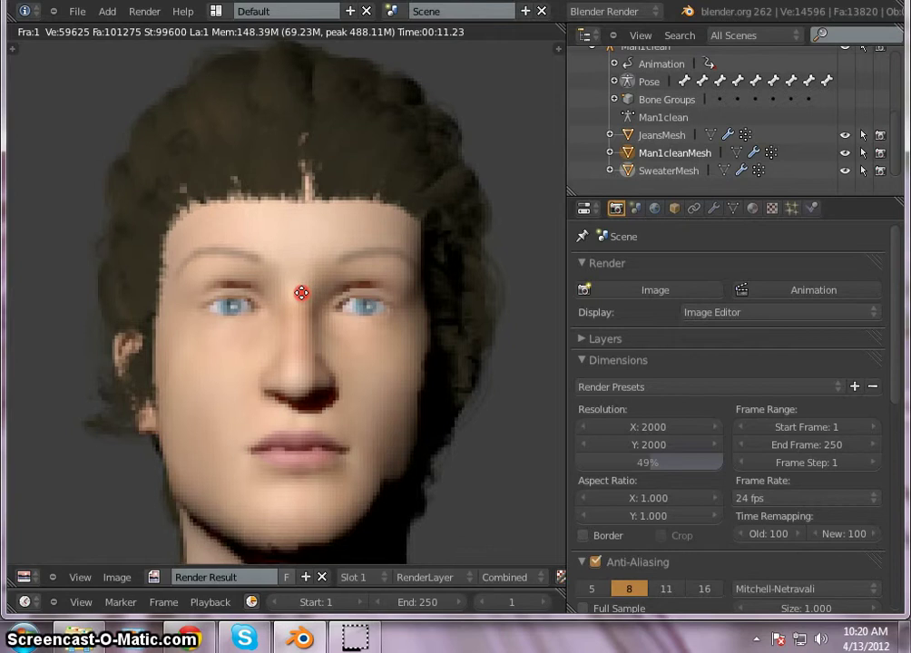
pyautogui.scroll(-1, 272, 299)
pyautogui.scroll(1, 231, 360)
pyautogui.moveTo(252, 313); pyautogui.dragTo(226, 370, button='middle')
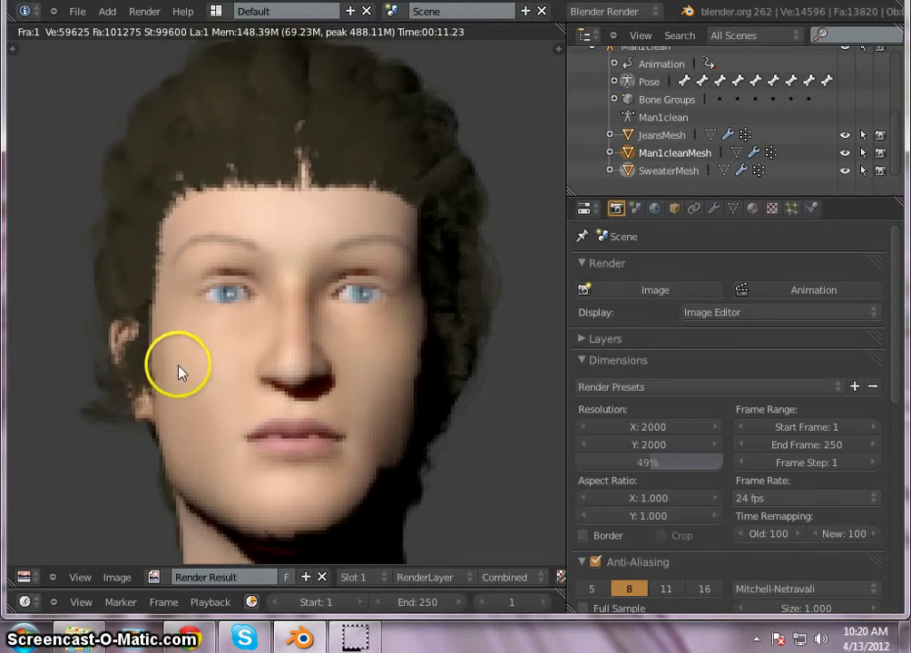
# - Switch the render area back to a 3D View, hide child hairs, and zoom to the face
pyautogui.click(24, 577)
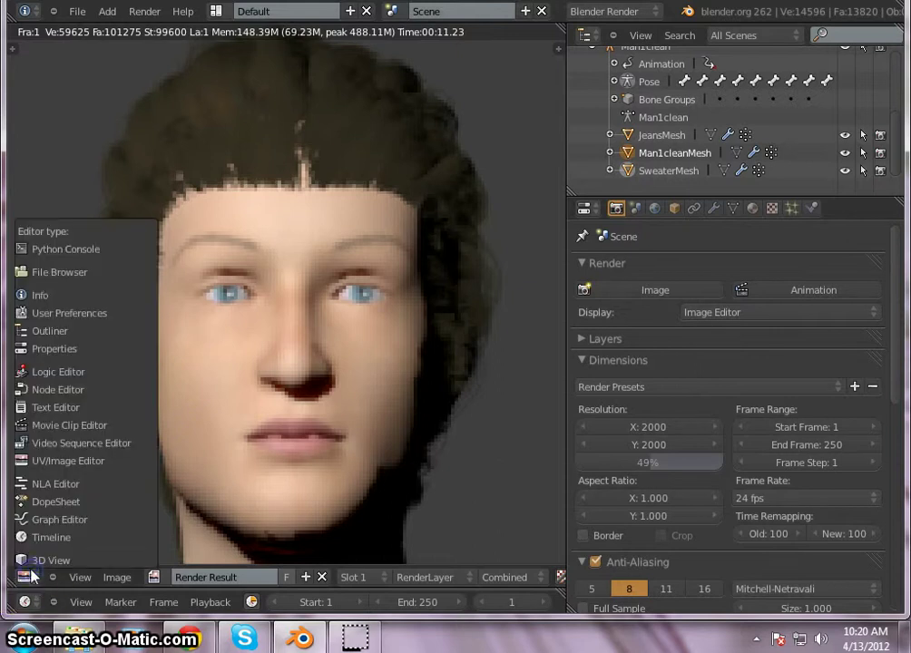
pyautogui.click(60, 560)
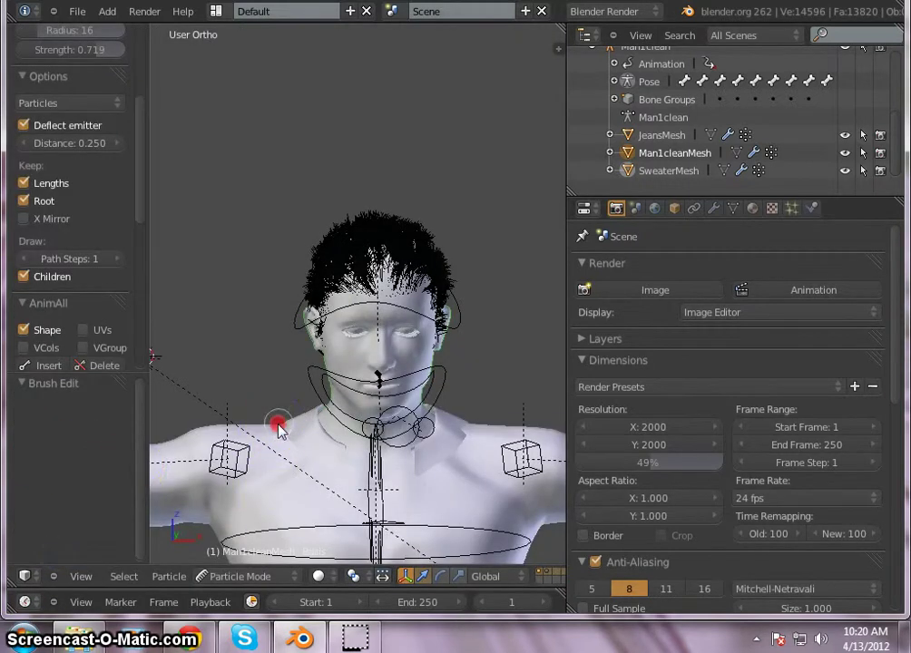
pyautogui.moveTo(279, 430); pyautogui.dragTo(443, 423, button='middle')
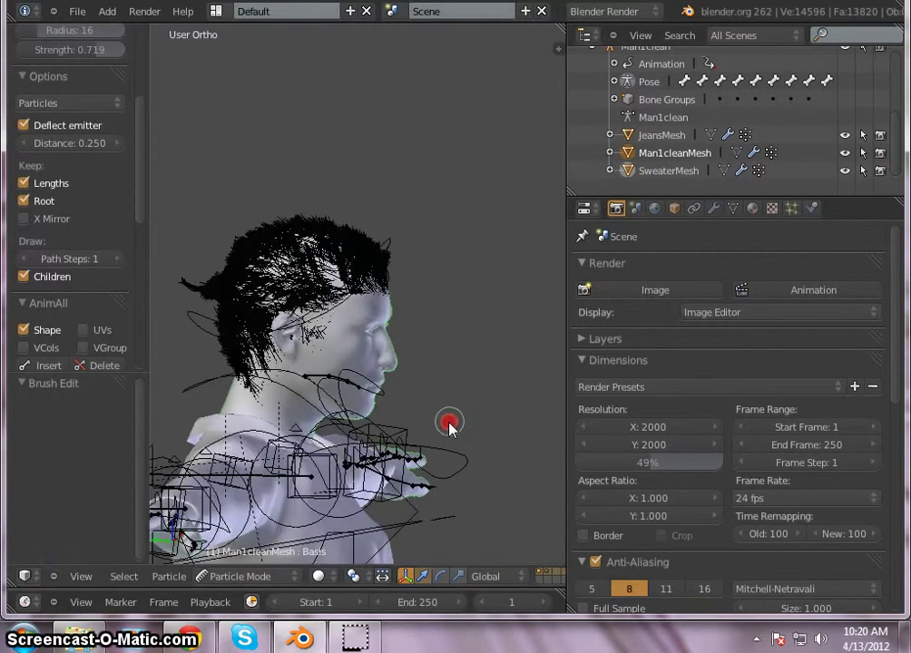
pyautogui.click(25, 276)
pyautogui.moveTo(188, 321)
pyautogui.keyDown('ctrl'); pyautogui.mouseDown(button='middle')
pyautogui.moveTo(382, 360)
pyautogui.moveTo(284, 352)
pyautogui.moveTo(209, 290)
pyautogui.mouseUp(button='middle'); pyautogui.keyUp('ctrl')
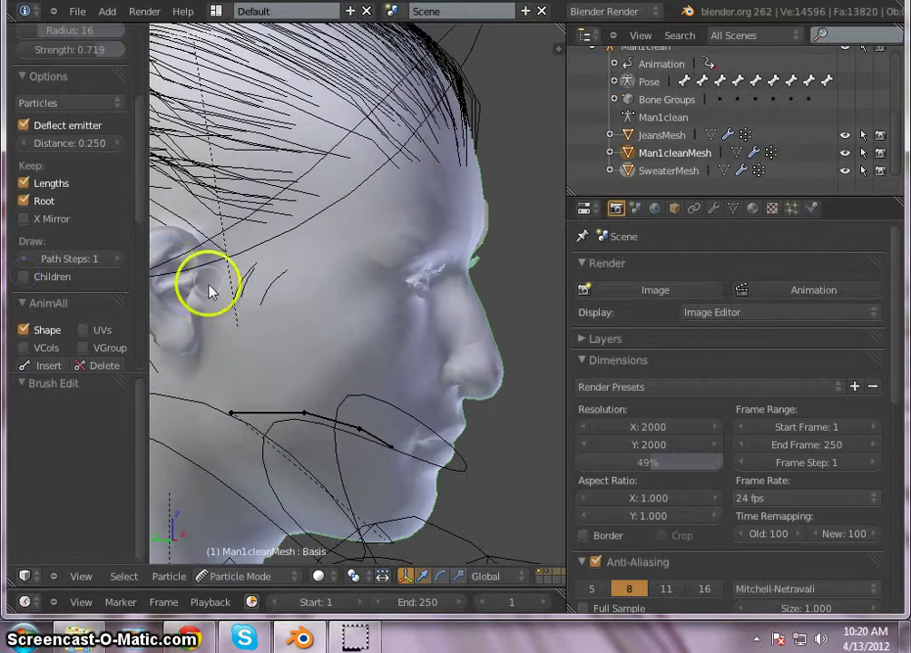
pyautogui.scroll(1, 90, 177)
pyautogui.scroll(4, 80, 222)
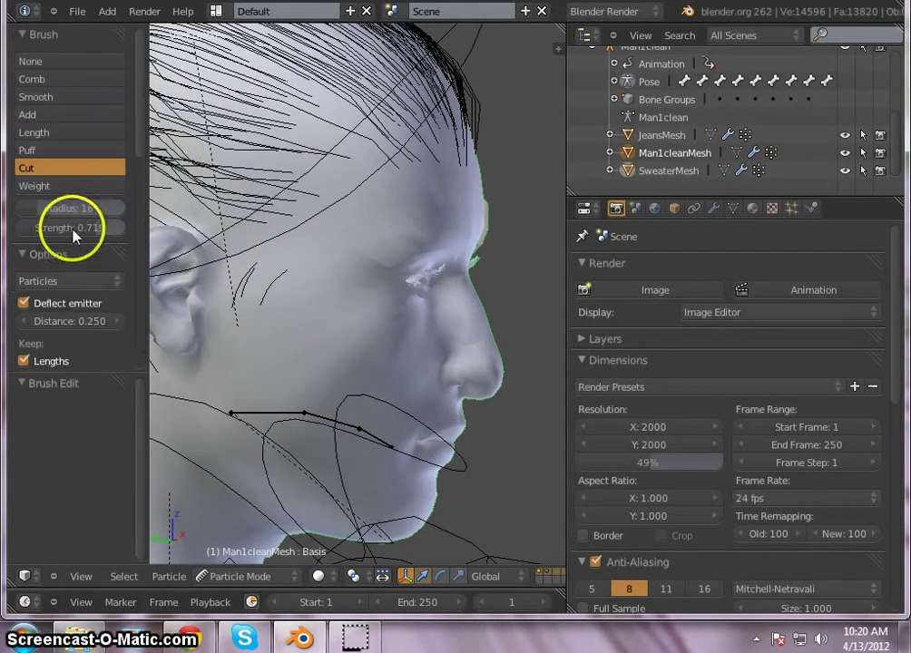
# - Cut the stray hair strands beside both ears, orbiting around the head
pyautogui.click(249, 288)
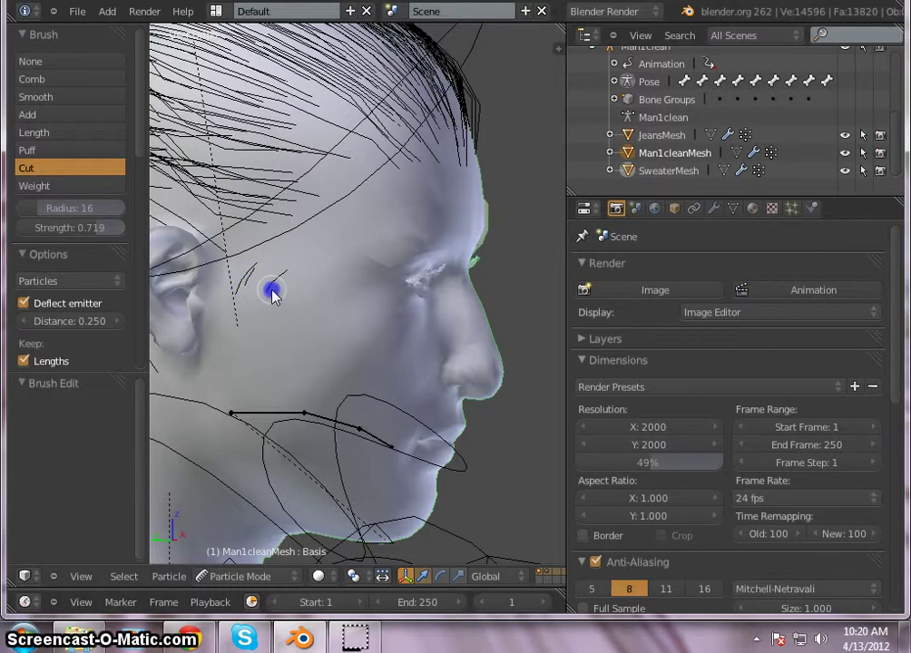
pyautogui.click(227, 297)
pyautogui.moveTo(233, 288); pyautogui.dragTo(235, 287)
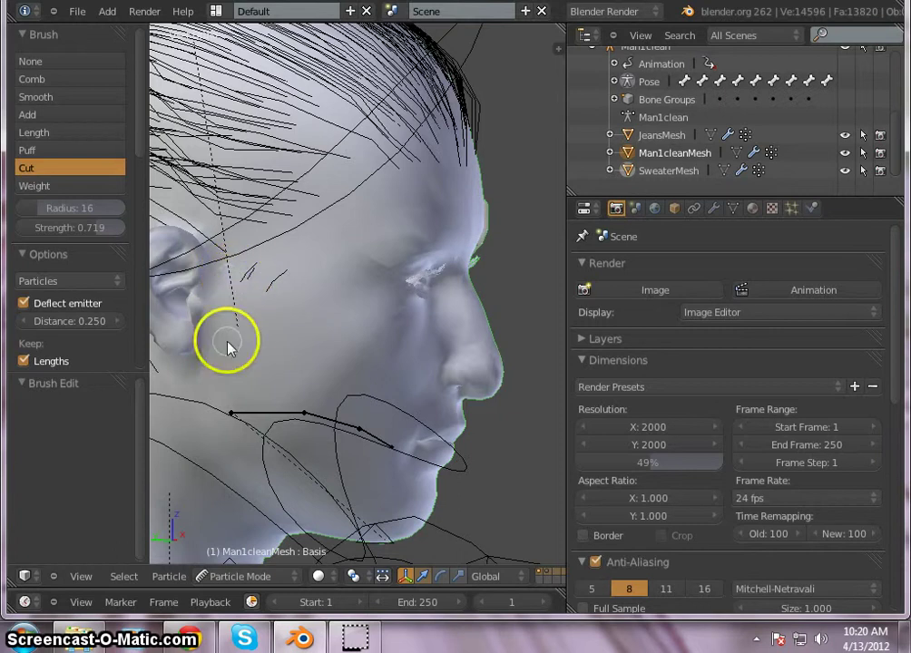
pyautogui.moveTo(314, 376); pyautogui.dragTo(190, 395, button='middle')
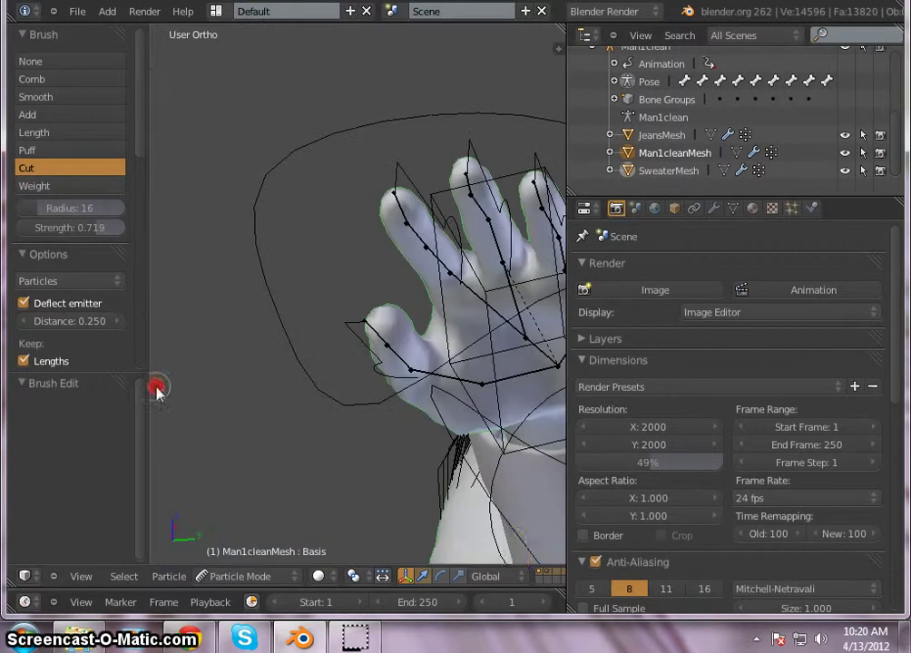
pyautogui.moveTo(447, 484)
pyautogui.mouseDown(button='middle')
pyautogui.moveTo(526, 518)
pyautogui.moveTo(504, 475)
pyautogui.moveTo(356, 420)
pyautogui.moveTo(240, 440)
pyautogui.mouseUp(button='middle')
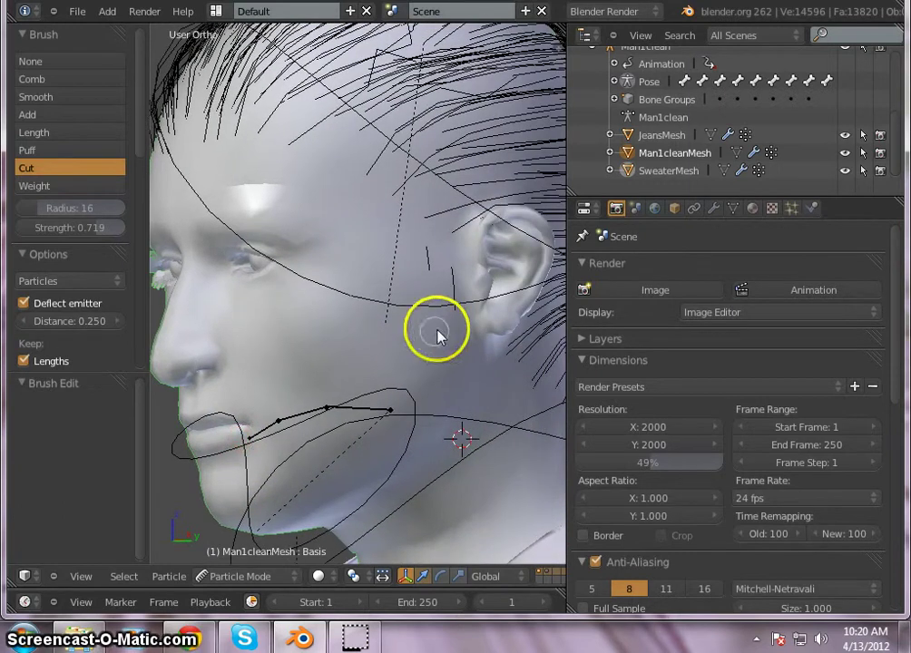
pyautogui.click(460, 308)
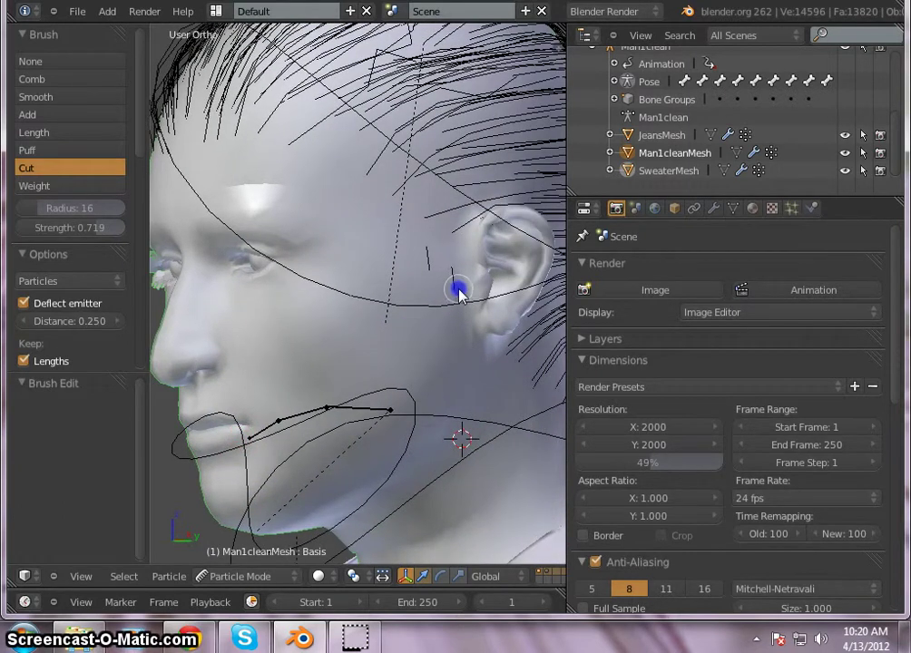
pyautogui.moveTo(456, 353)
pyautogui.mouseDown(button='middle')
pyautogui.moveTo(358, 366)
pyautogui.moveTo(223, 362)
pyautogui.moveTo(533, 388)
pyautogui.moveTo(543, 381)
pyautogui.moveTo(295, 305)
pyautogui.moveTo(264, 223)
pyautogui.moveTo(436, 356)
pyautogui.mouseUp(button='middle')
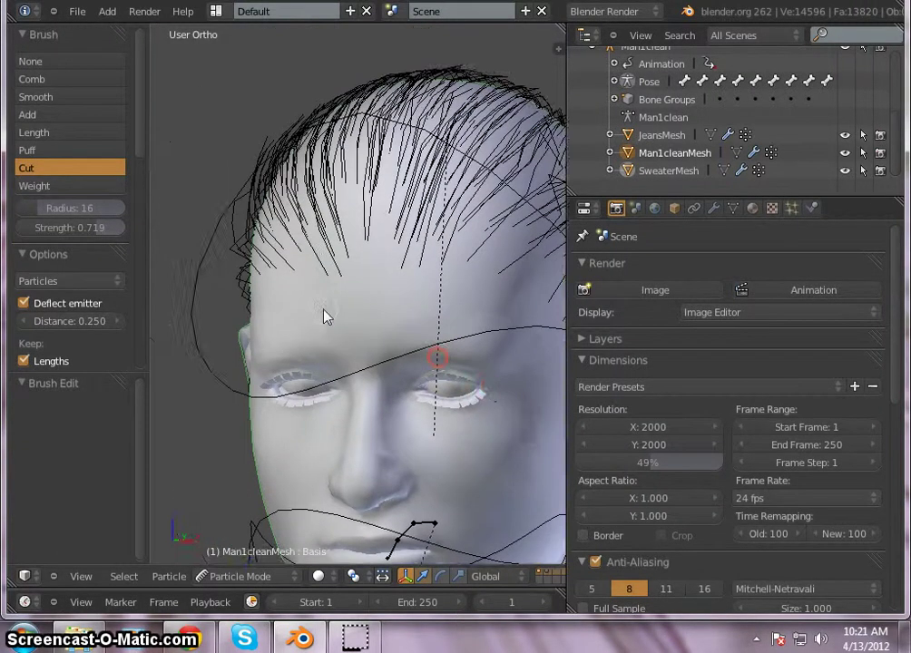
pyautogui.moveTo(327, 316)
pyautogui.mouseDown(button='middle')
pyautogui.moveTo(382, 315)
pyautogui.moveTo(371, 307)
pyautogui.mouseUp(button='middle')
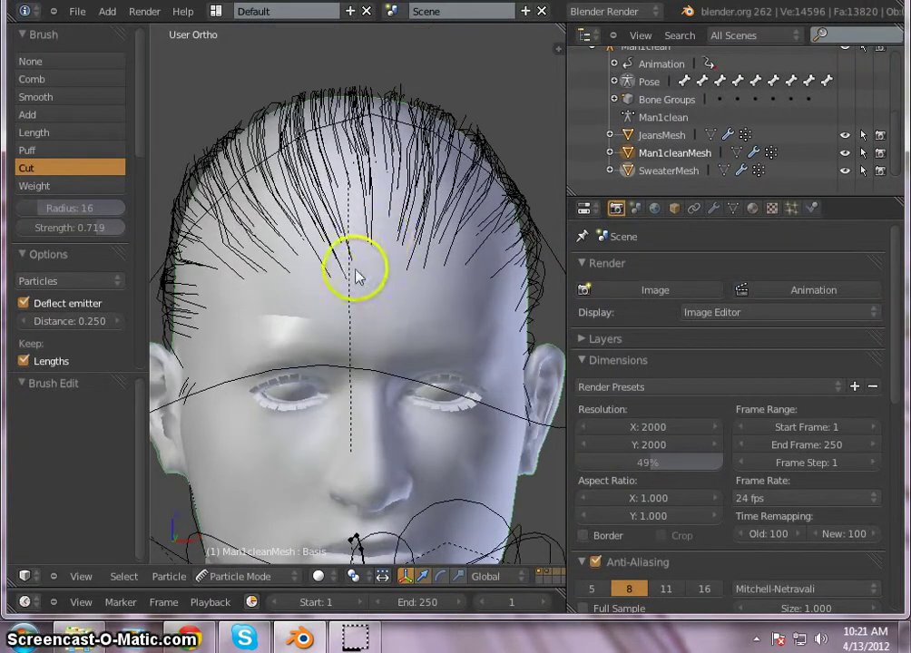
# - Puff up the hair across the forehead with the Puff brush
pyautogui.click(63, 150)
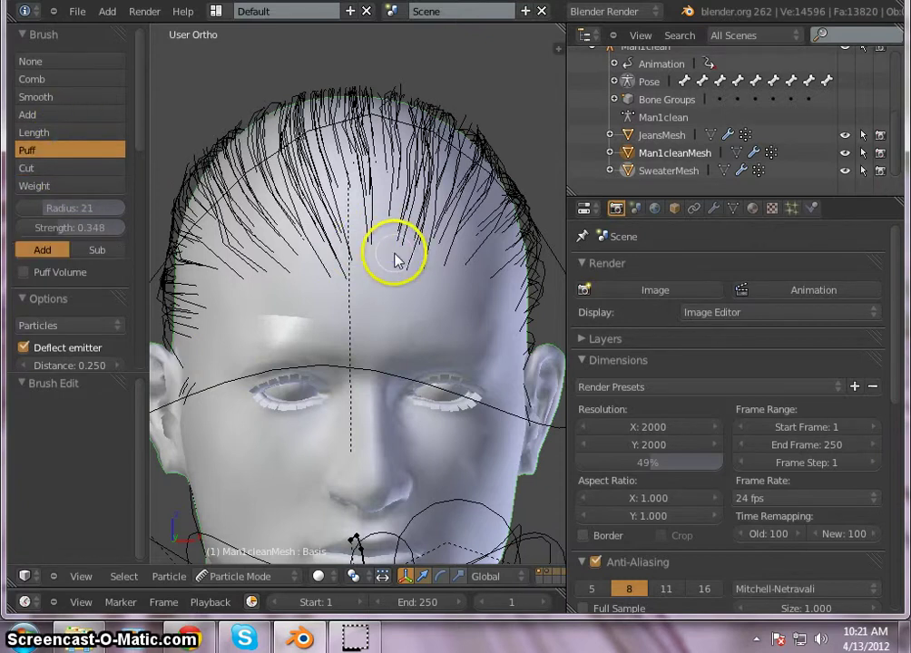
pyautogui.moveTo(390, 259); pyautogui.dragTo(384, 238)
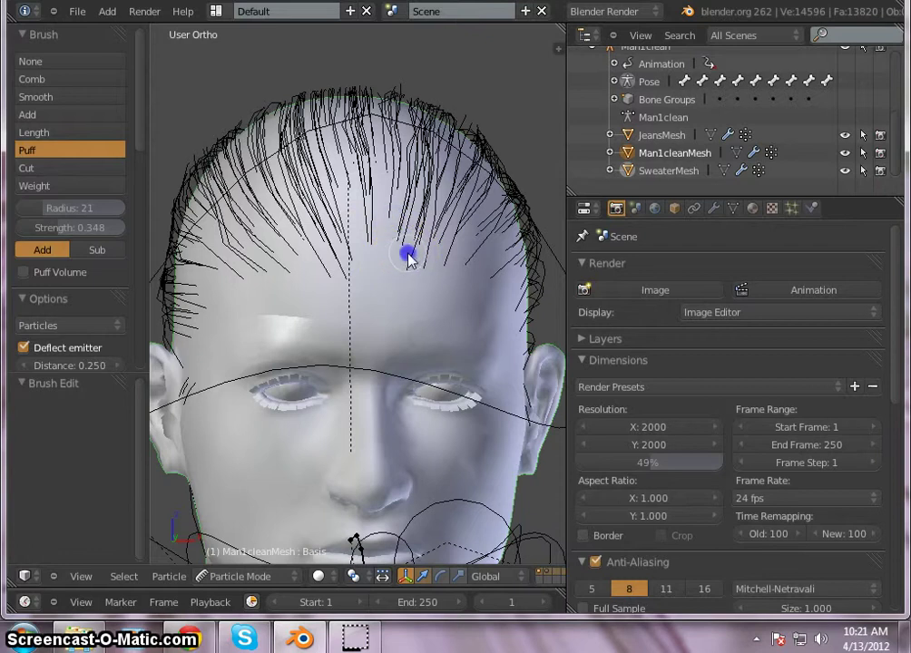
pyautogui.moveTo(358, 251); pyautogui.dragTo(335, 253)
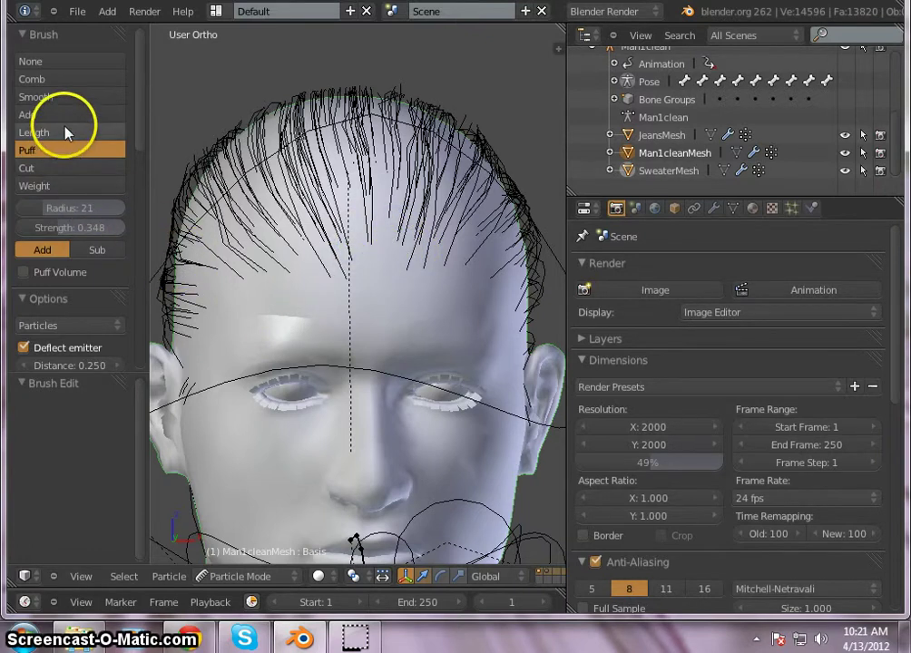
# - Add new hair strands on the forehead with the Add brush at radius 29
pyautogui.click(69, 79)
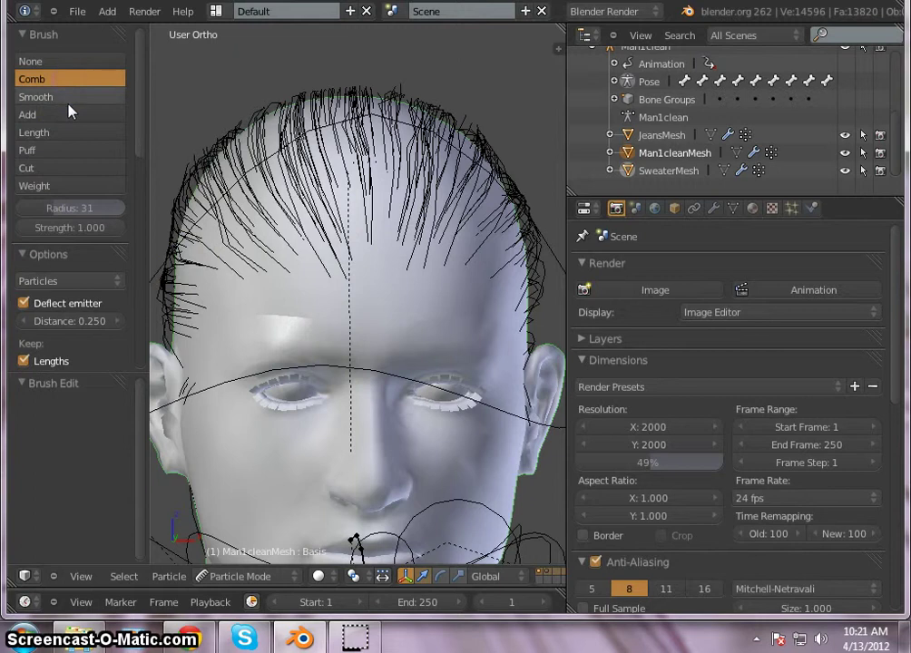
pyautogui.click(66, 115)
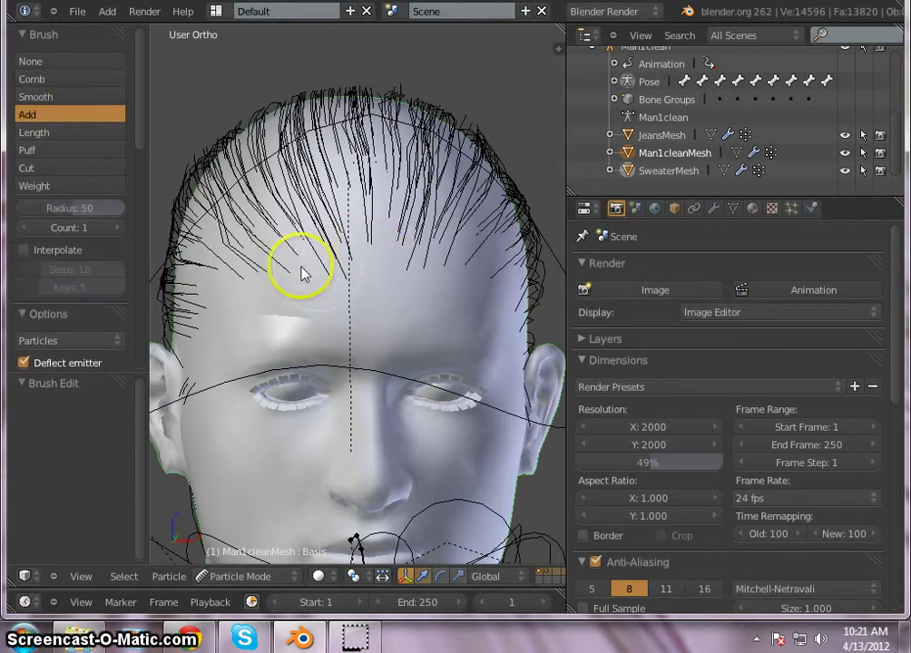
pyautogui.moveTo(73, 210); pyautogui.dragTo(52, 212)
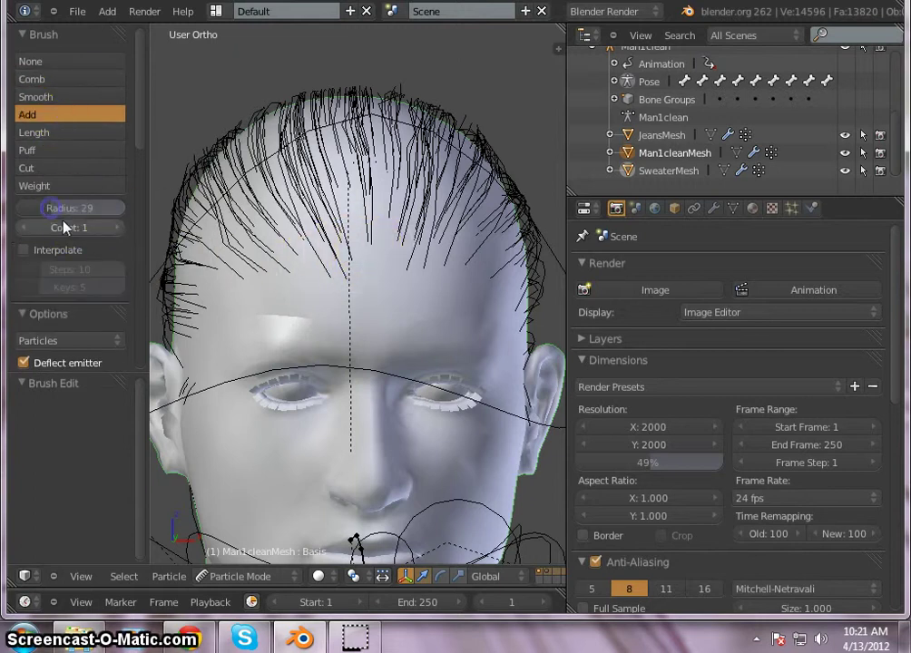
pyautogui.click(380, 264)
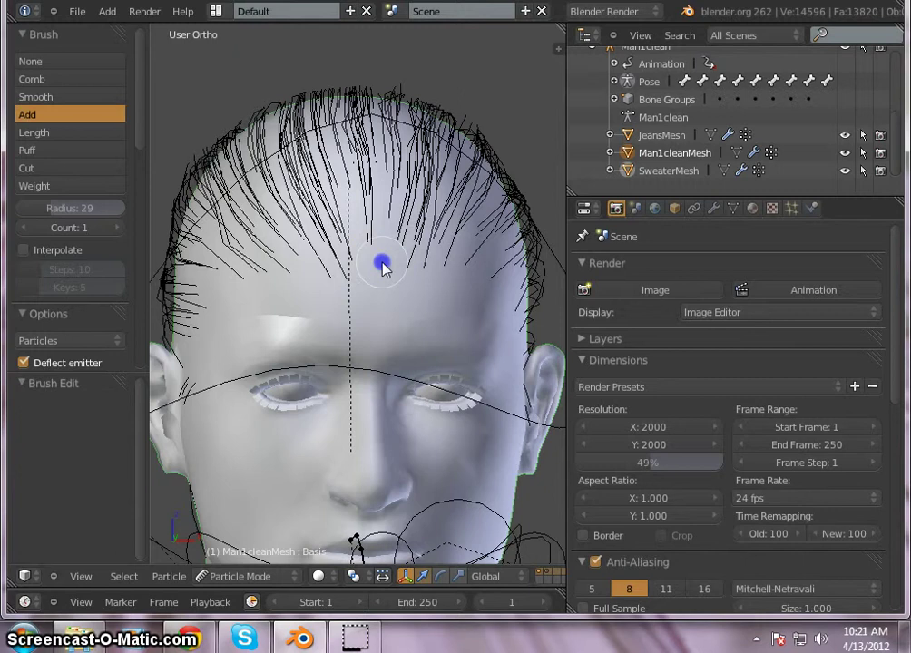
pyautogui.moveTo(406, 309)
pyautogui.mouseDown(button='middle')
pyautogui.moveTo(360, 329)
pyautogui.moveTo(473, 321)
pyautogui.moveTo(447, 319)
pyautogui.moveTo(365, 331)
pyautogui.moveTo(462, 332)
pyautogui.moveTo(423, 322)
pyautogui.moveTo(413, 325)
pyautogui.moveTo(510, 331)
pyautogui.moveTo(358, 337)
pyautogui.moveTo(508, 339)
pyautogui.moveTo(489, 334)
pyautogui.mouseUp(button='middle')
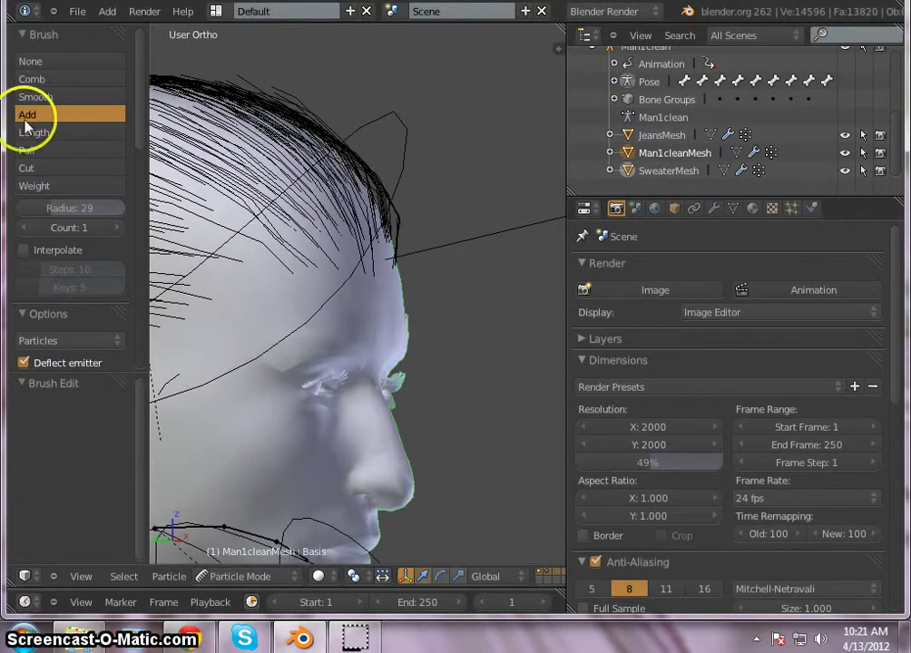
# - Comb the strands at the top and front of the head back over the scalp and crown
pyautogui.click(75, 79)
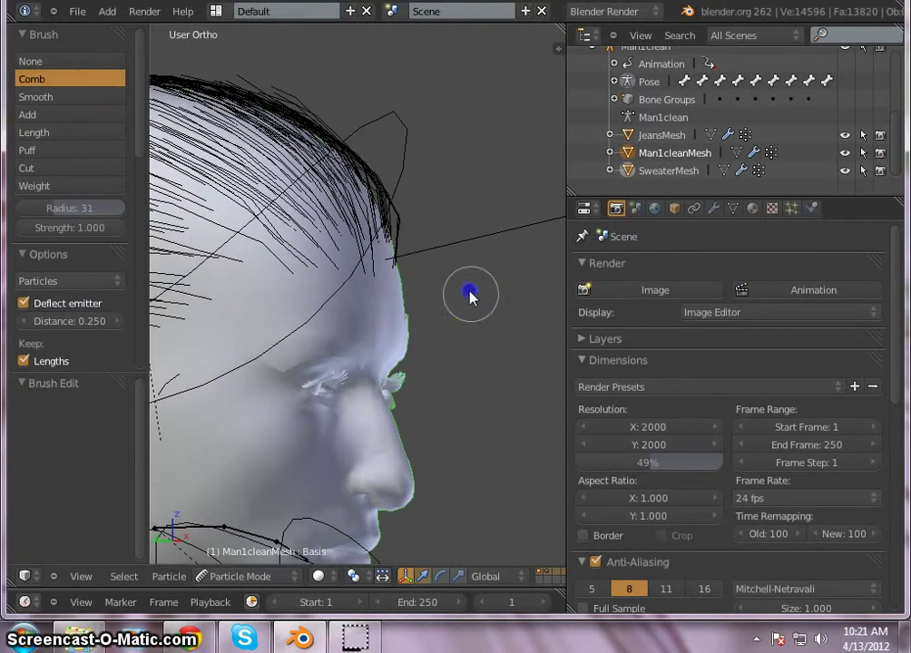
pyautogui.moveTo(412, 196); pyautogui.dragTo(361, 151)
pyautogui.moveTo(472, 274)
pyautogui.mouseDown()
pyautogui.moveTo(459, 152)
pyautogui.moveTo(468, 215)
pyautogui.moveTo(370, 94)
pyautogui.mouseUp()
pyautogui.moveTo(421, 134); pyautogui.dragTo(297, 86)
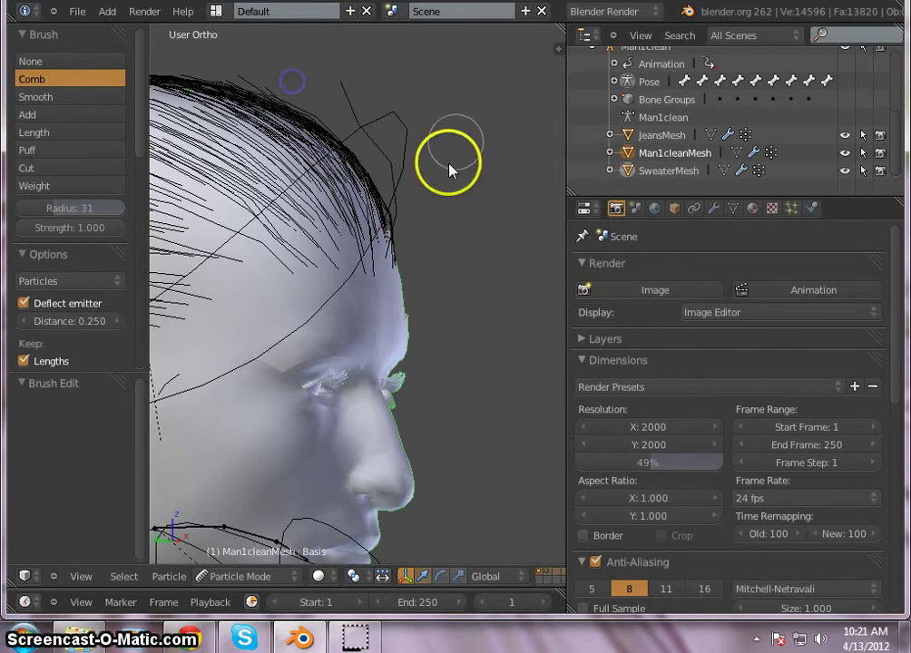
pyautogui.moveTo(359, 119); pyautogui.dragTo(312, 103)
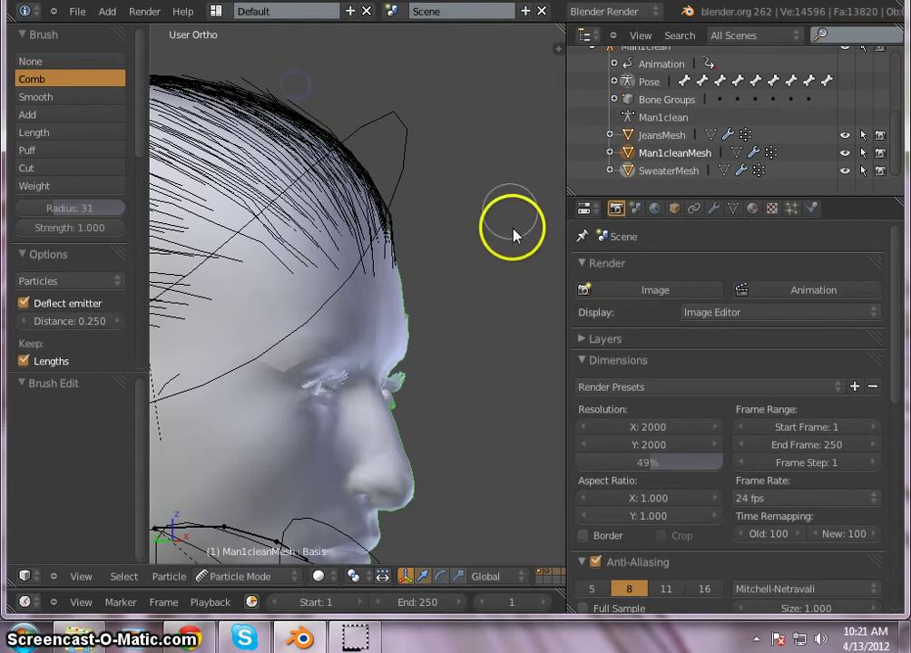
pyautogui.moveTo(488, 301)
pyautogui.mouseDown(button='middle')
pyautogui.moveTo(387, 301)
pyautogui.moveTo(296, 247)
pyautogui.moveTo(337, 310)
pyautogui.moveTo(464, 295)
pyautogui.moveTo(329, 304)
pyautogui.moveTo(352, 310)
pyautogui.moveTo(405, 269)
pyautogui.moveTo(396, 281)
pyautogui.moveTo(396, 242)
pyautogui.moveTo(376, 264)
pyautogui.moveTo(370, 259)
pyautogui.mouseUp(button='middle')
pyautogui.click(323, 336)
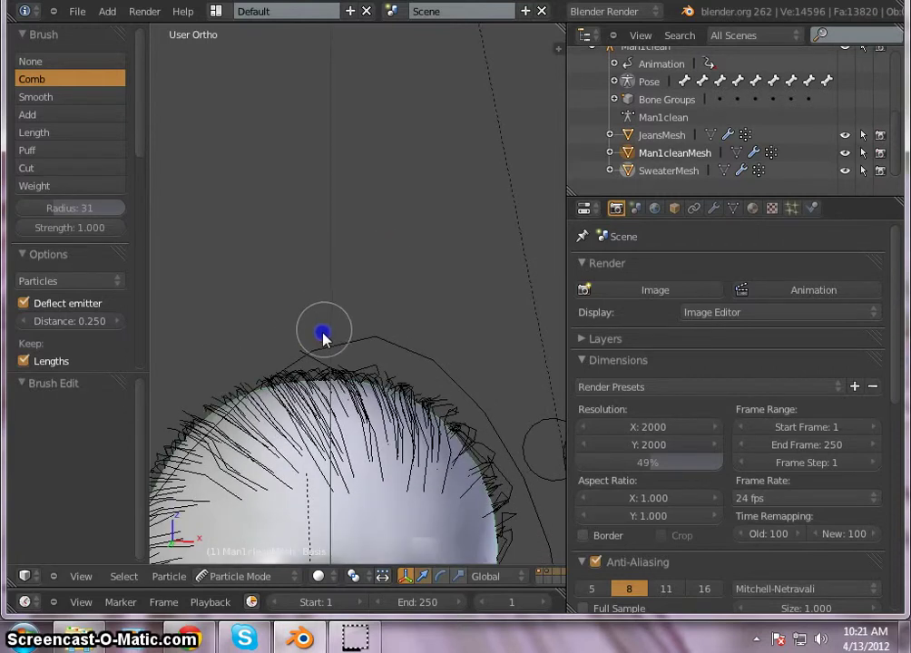